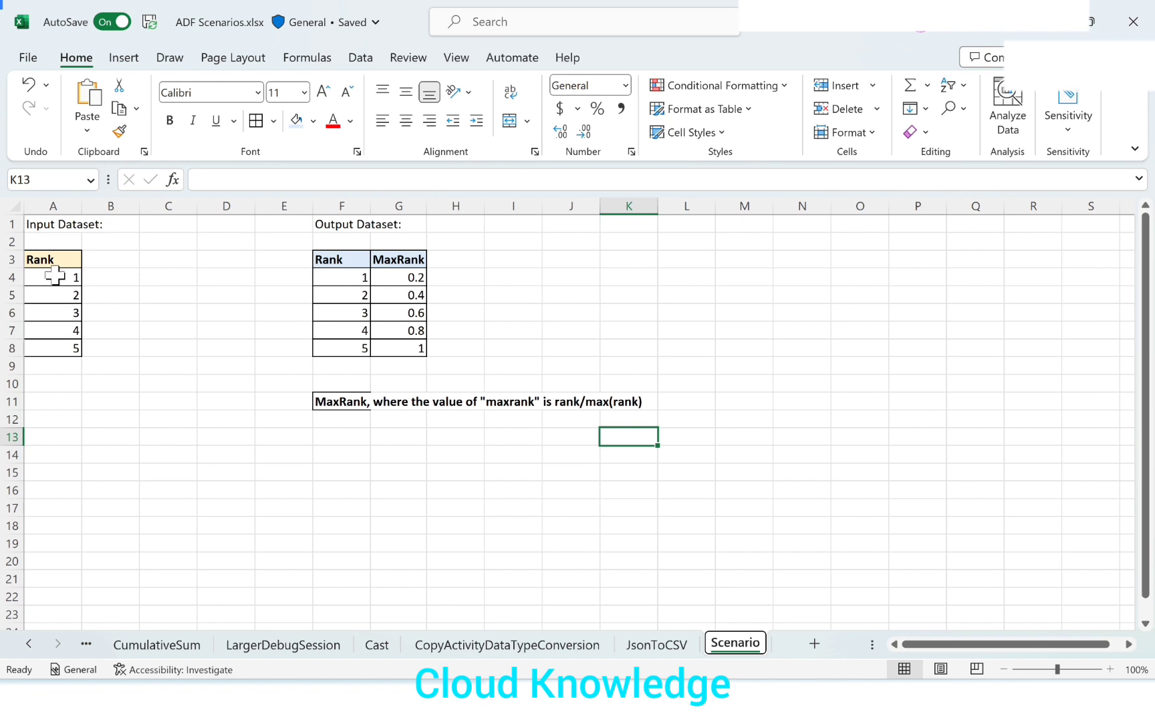
Examine the input Rank column and the Rank and MaxRank columns of the output dataset on the Scenario sheet.
left_click(73, 263)
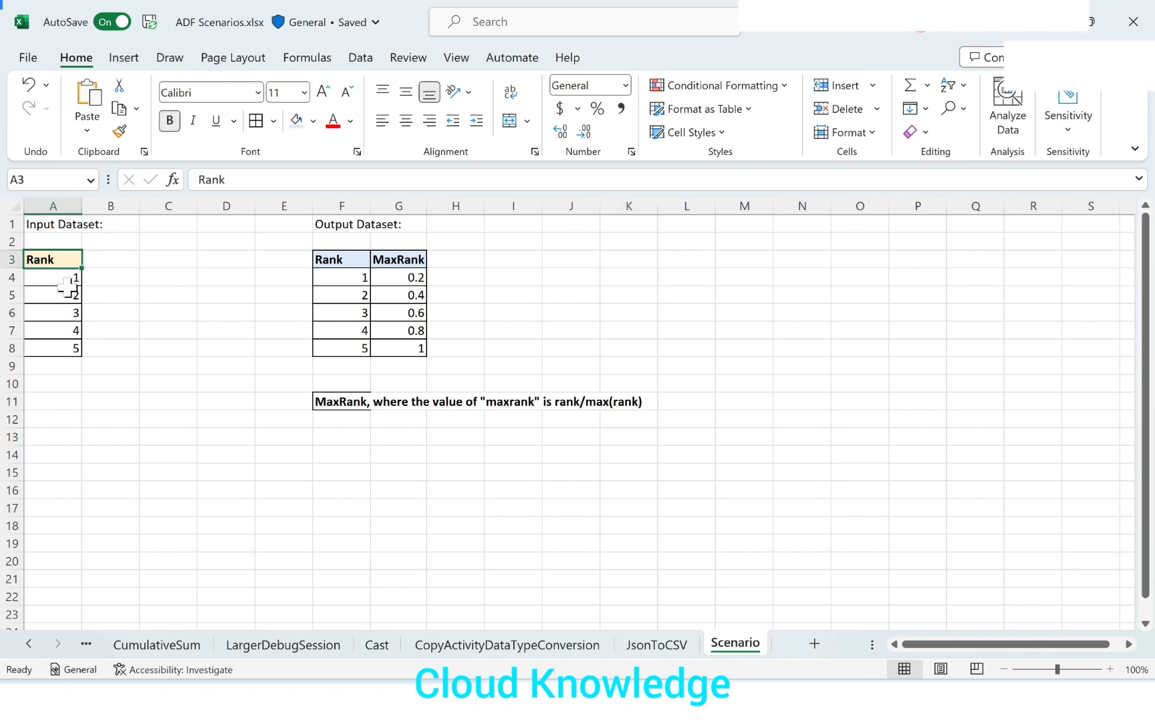
left_click(73, 353)
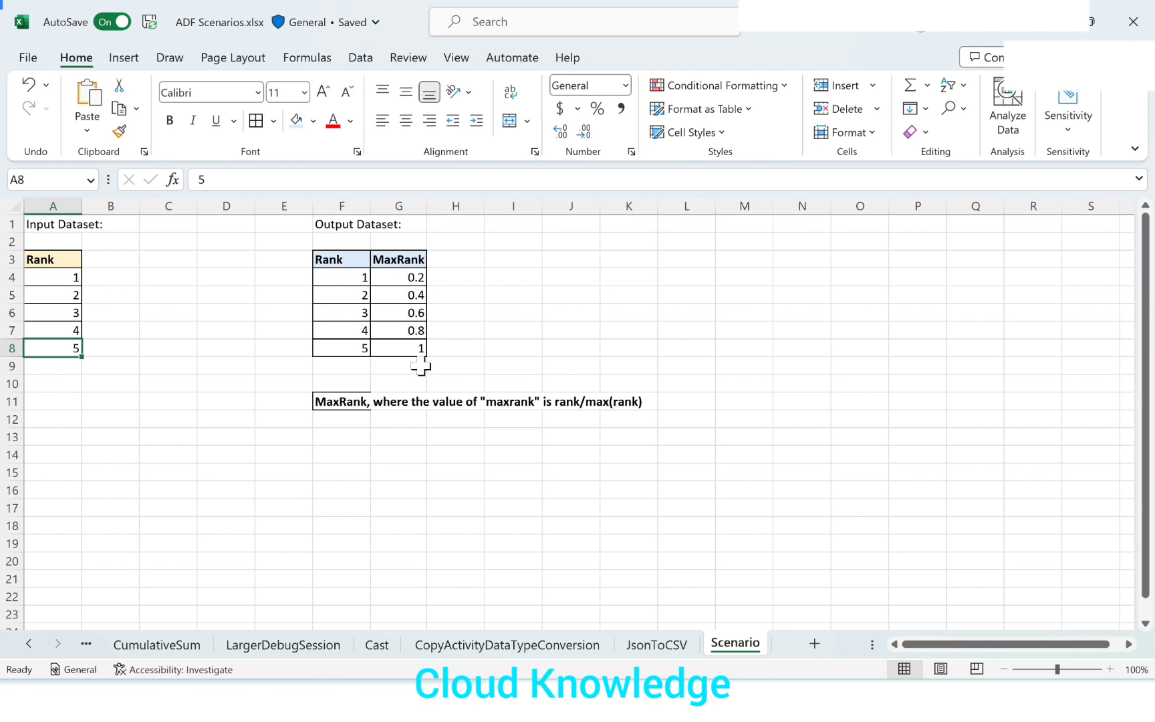
left_click(404, 261)
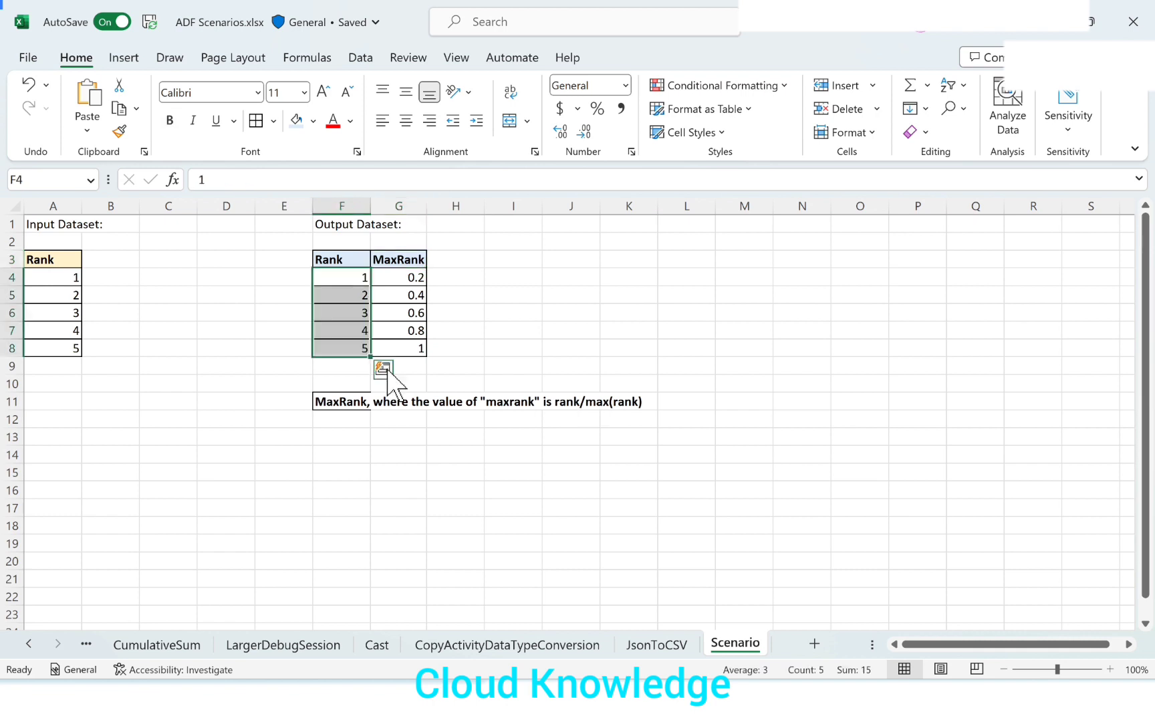
left_click_drag(347, 261, 352, 351)
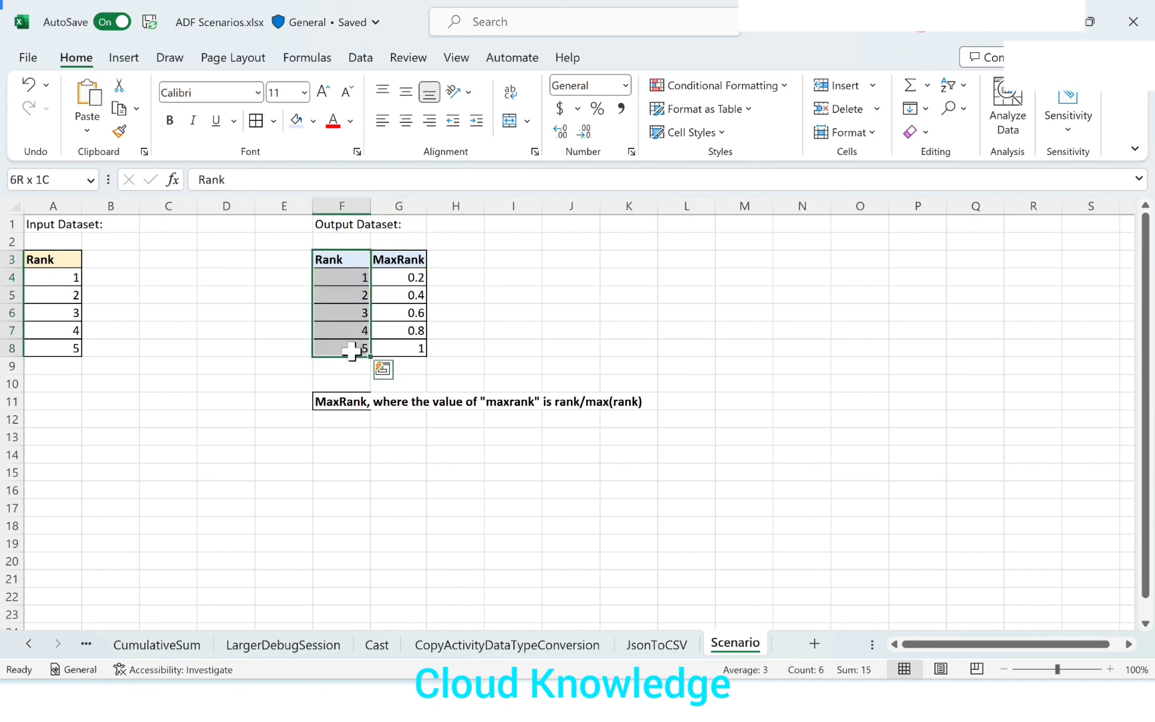
left_click(353, 412)
left_click(341, 351)
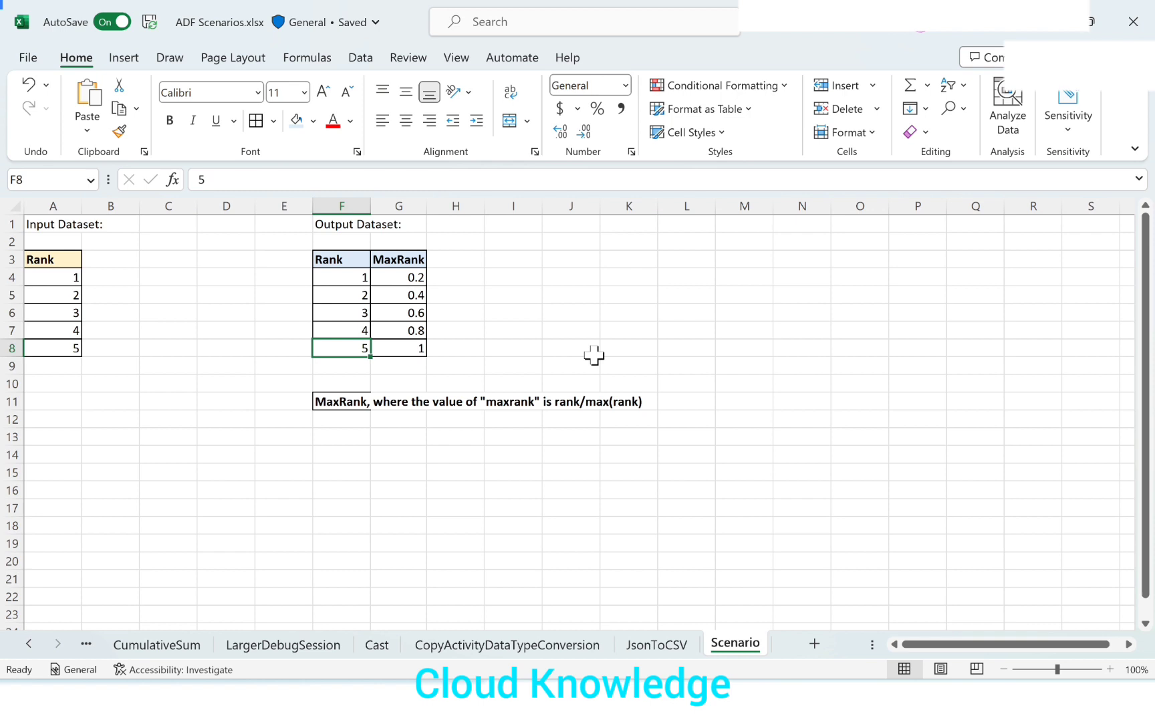
Compare each output rank with its MaxRank value against the rank/max(rank) rule and review the whole output table.
left_click(380, 277)
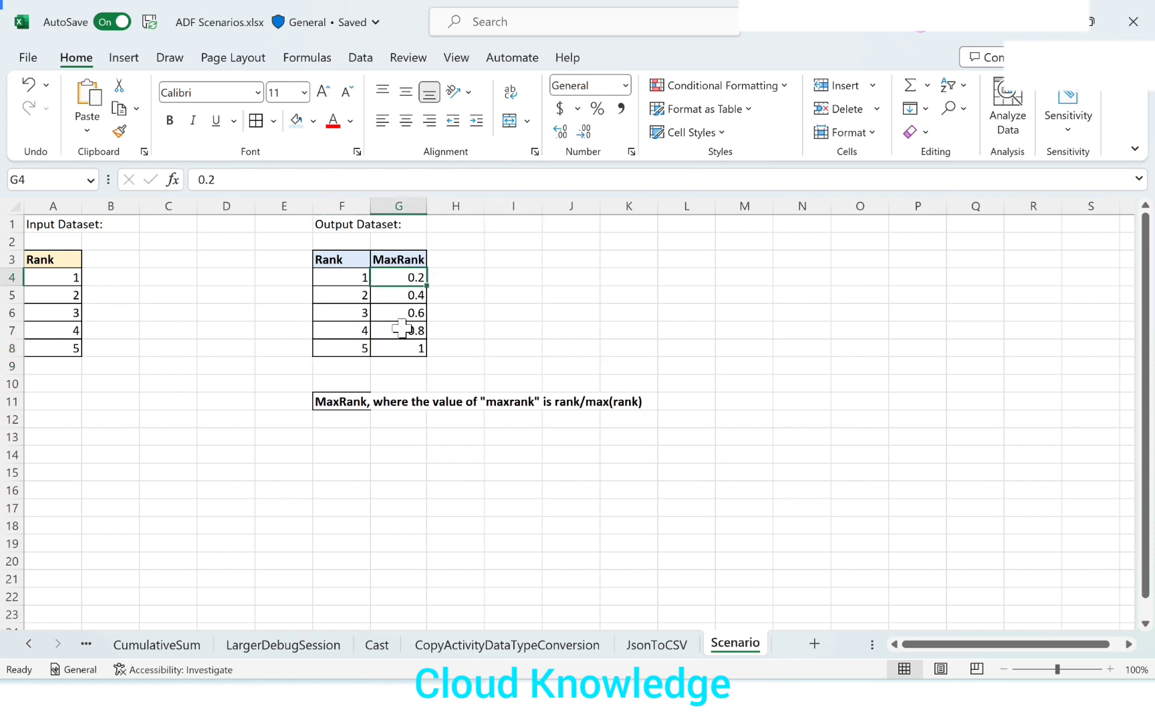
left_click(345, 277)
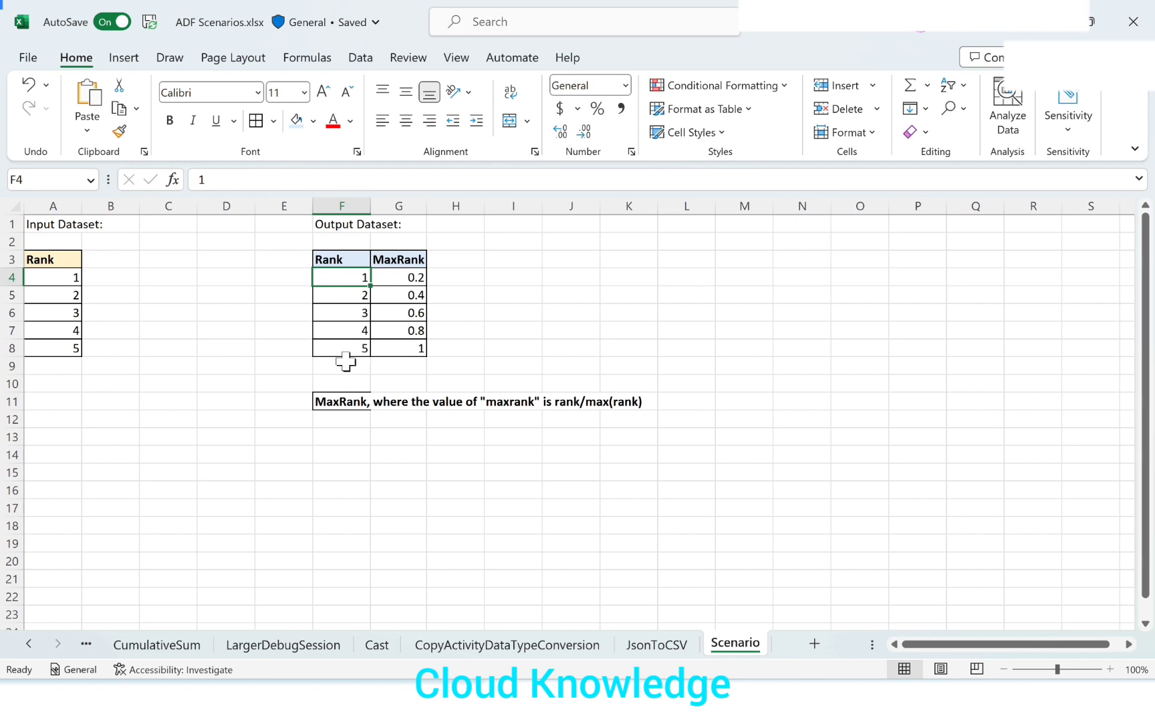
left_click(345, 309)
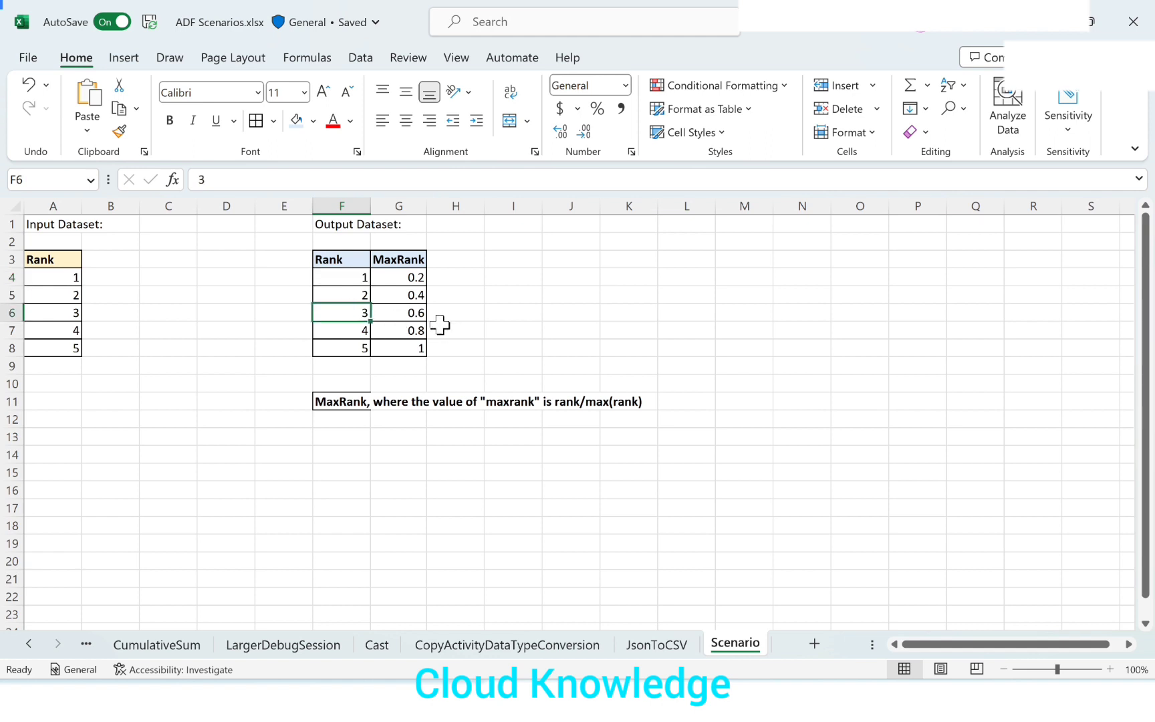
left_click(350, 328)
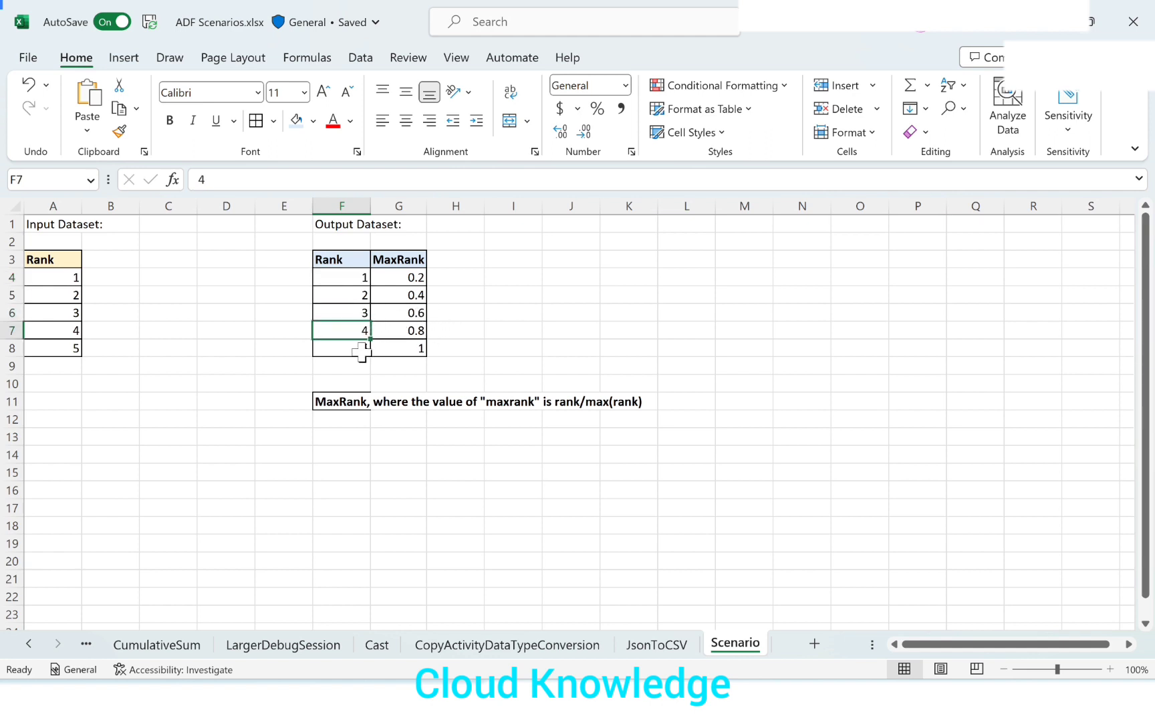
left_click(362, 349)
left_click(415, 349)
left_click_drag(338, 260, 395, 351)
left_click(385, 381)
left_click_drag(333, 259, 408, 353)
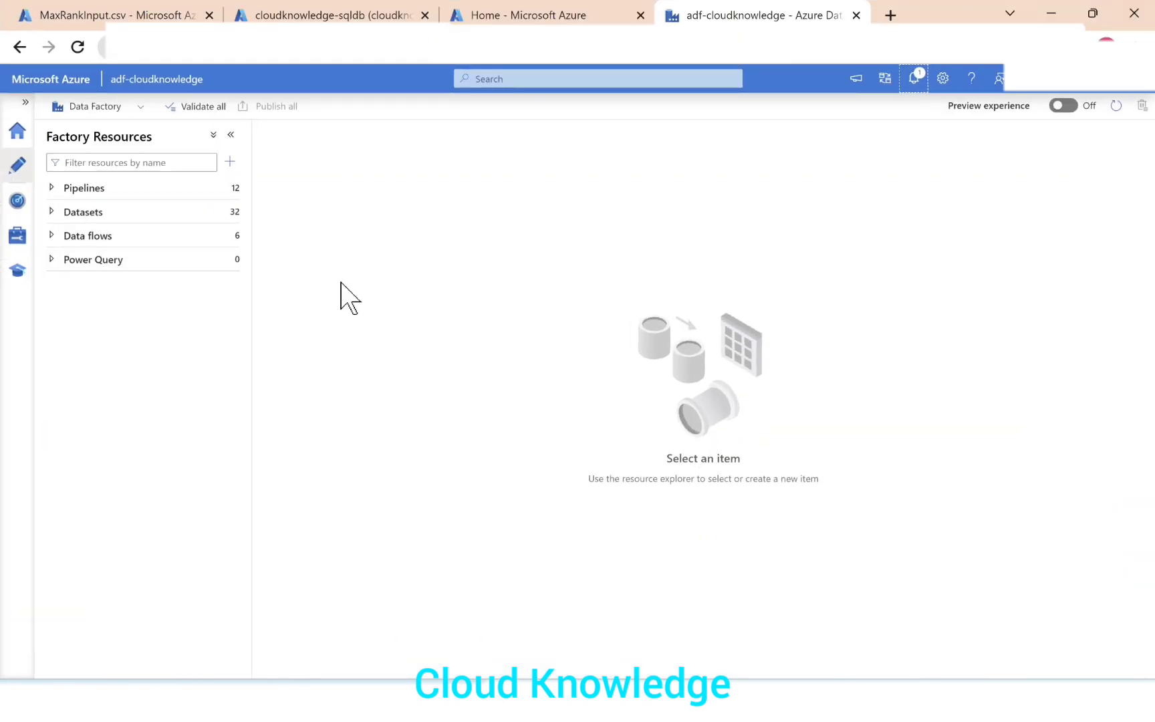
In Azure Data Factory, create a new pipeline named pipelineMaxRank and hide its properties.
left_click(228, 193)
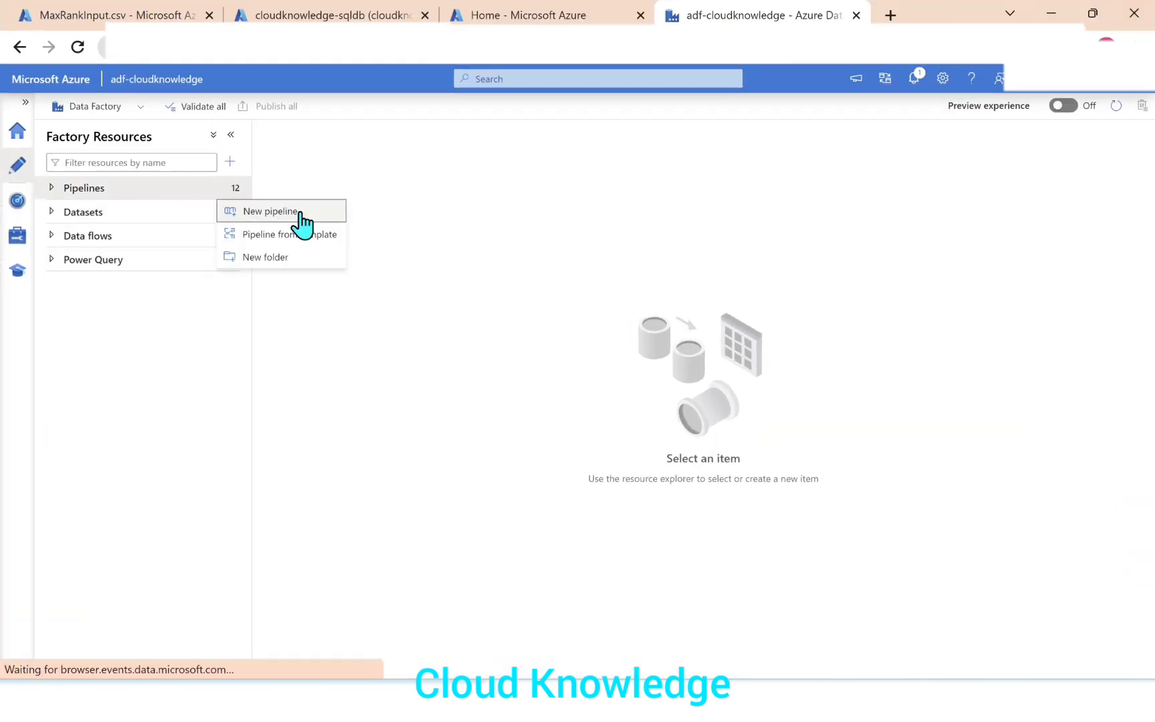
left_click(300, 214)
left_click(1028, 260)
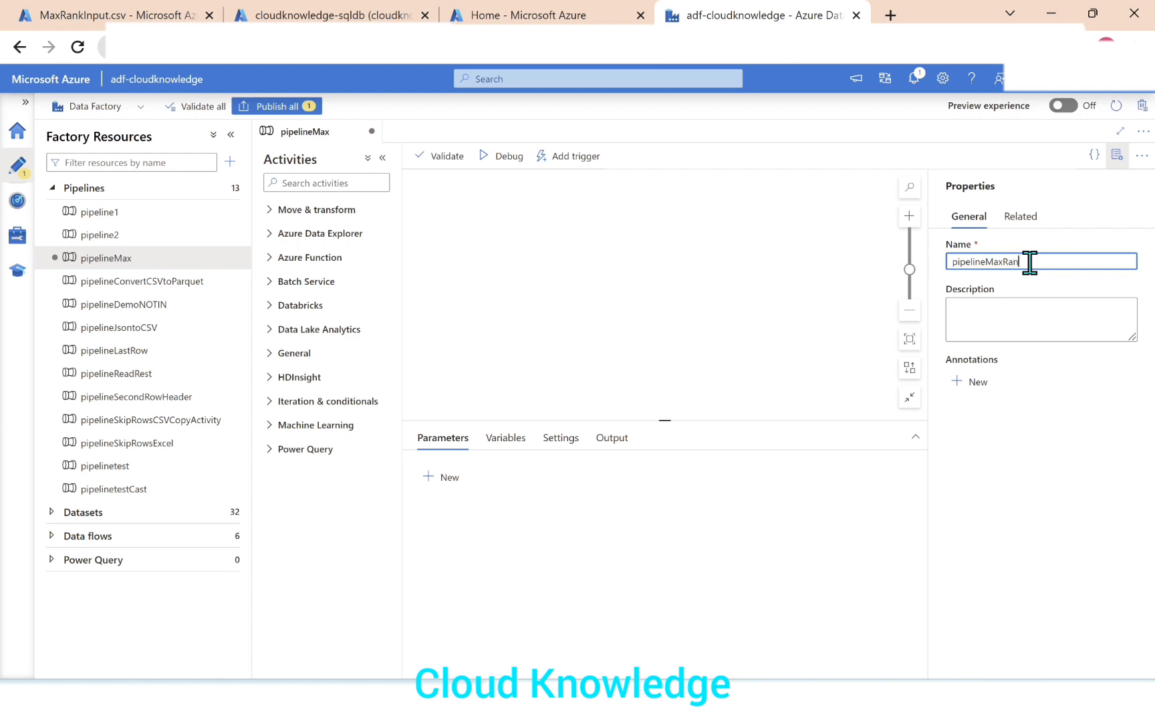
left_click(1118, 155)
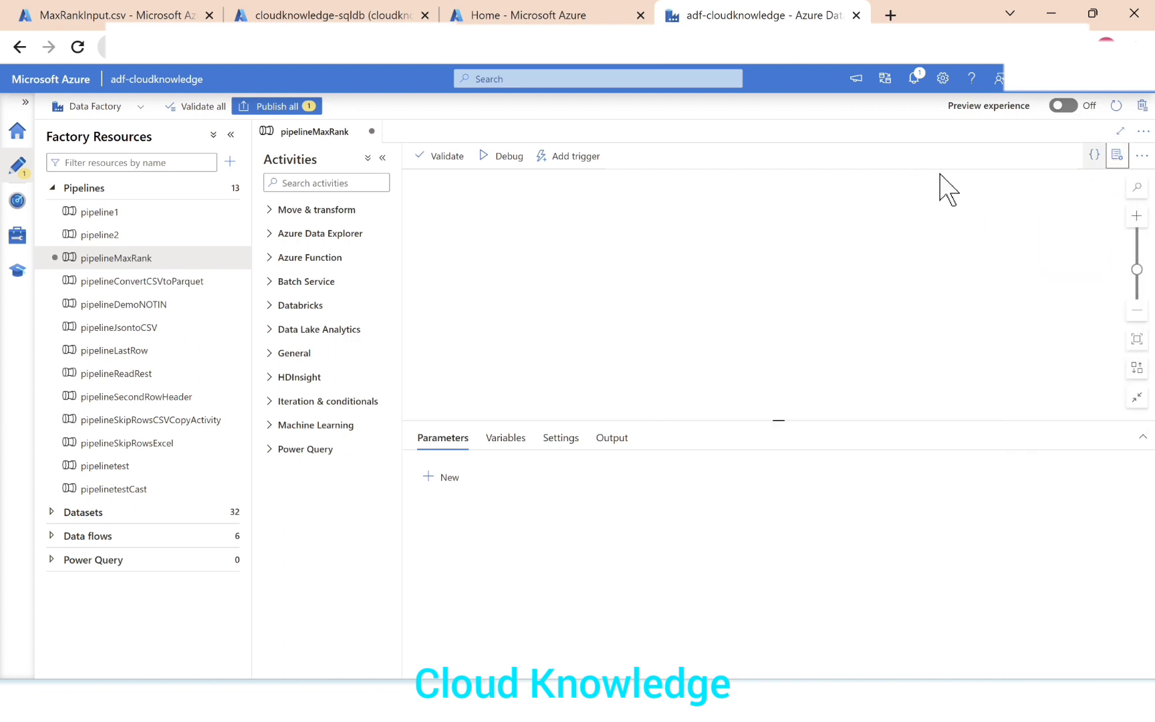
Add a Data flow activity to the pipelineMaxRank canvas and collapse the factory resources list.
left_click(276, 210)
left_click_drag(307, 254, 595, 261)
left_click(231, 134)
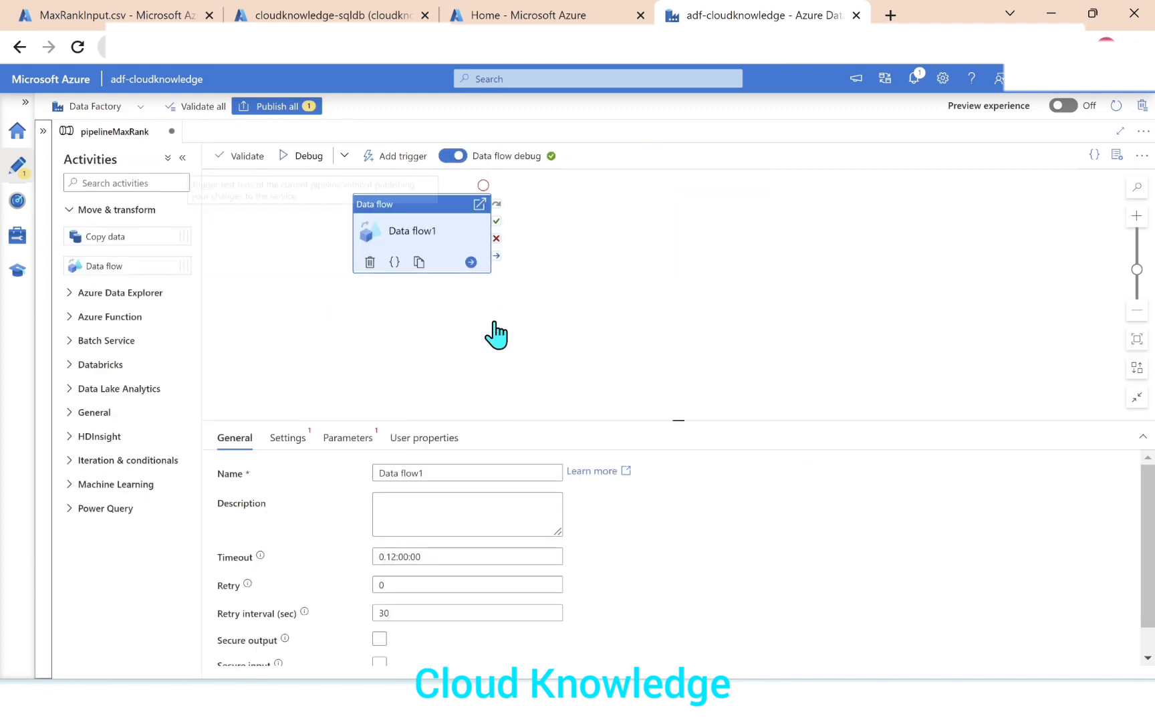
Create a new data flow named dataflowMaxRank for the Data flow activity and hide its properties.
left_click(289, 438)
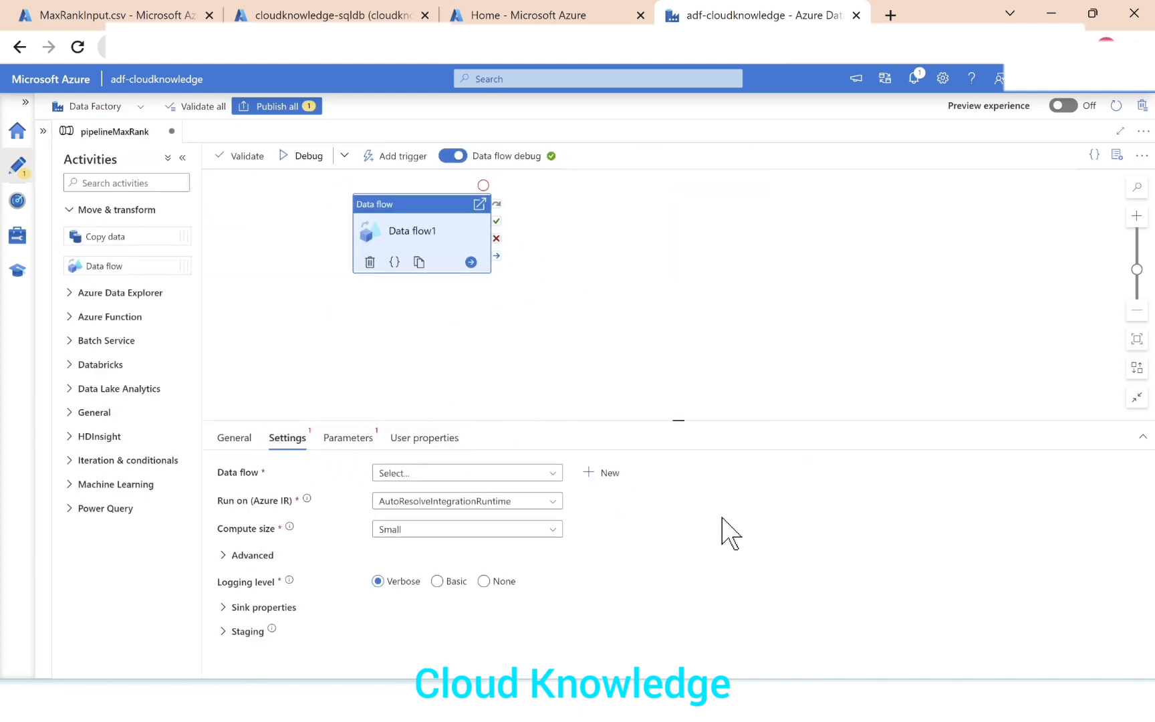
left_click(631, 473)
left_click(1050, 262)
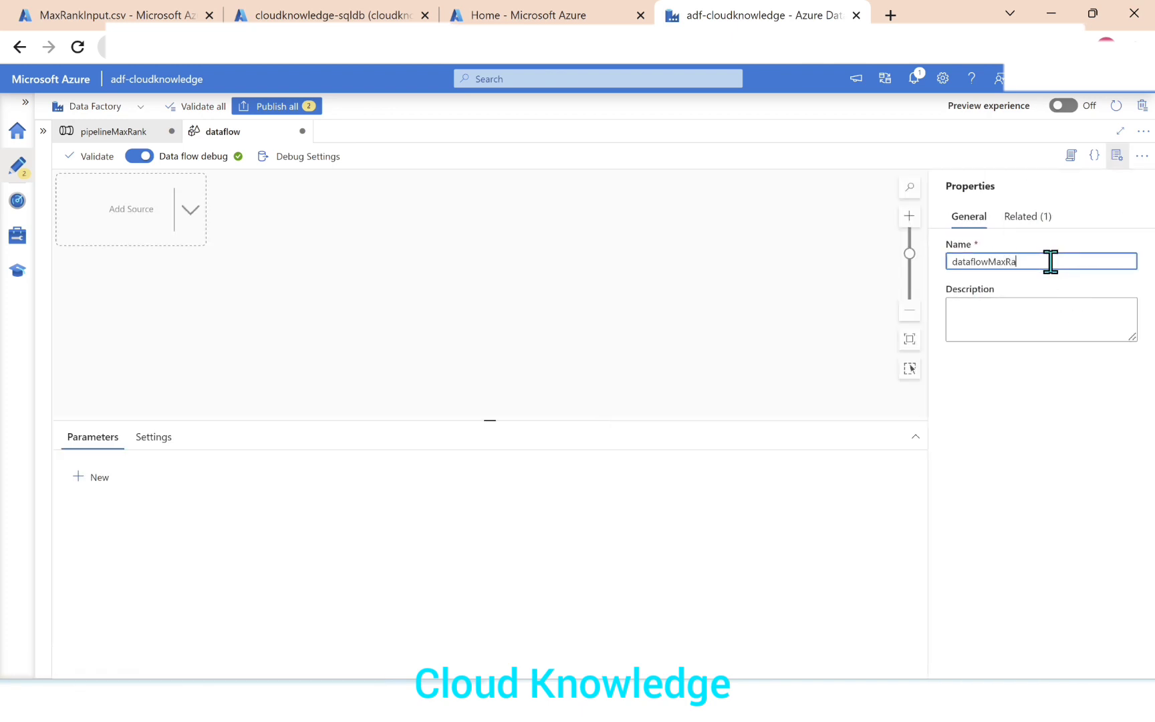
left_click(1117, 156)
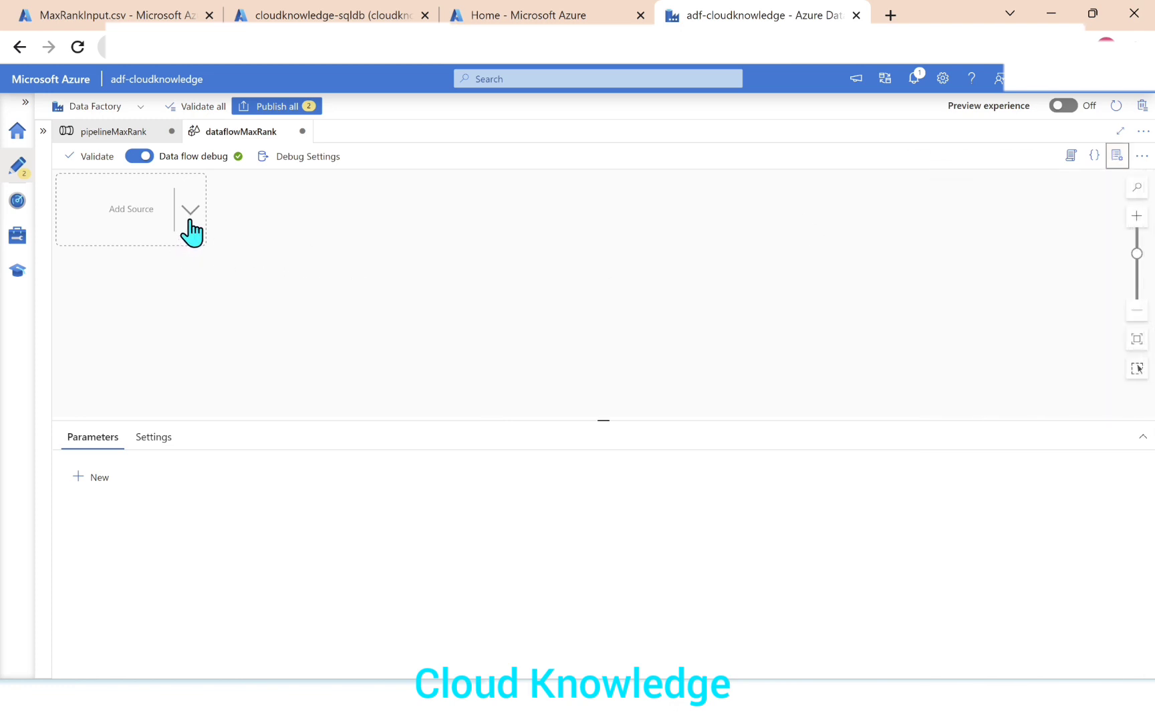
Preview the contents of MaxRankInput.csv in the testinput storage container, then return to the data factory.
left_click(98, 16)
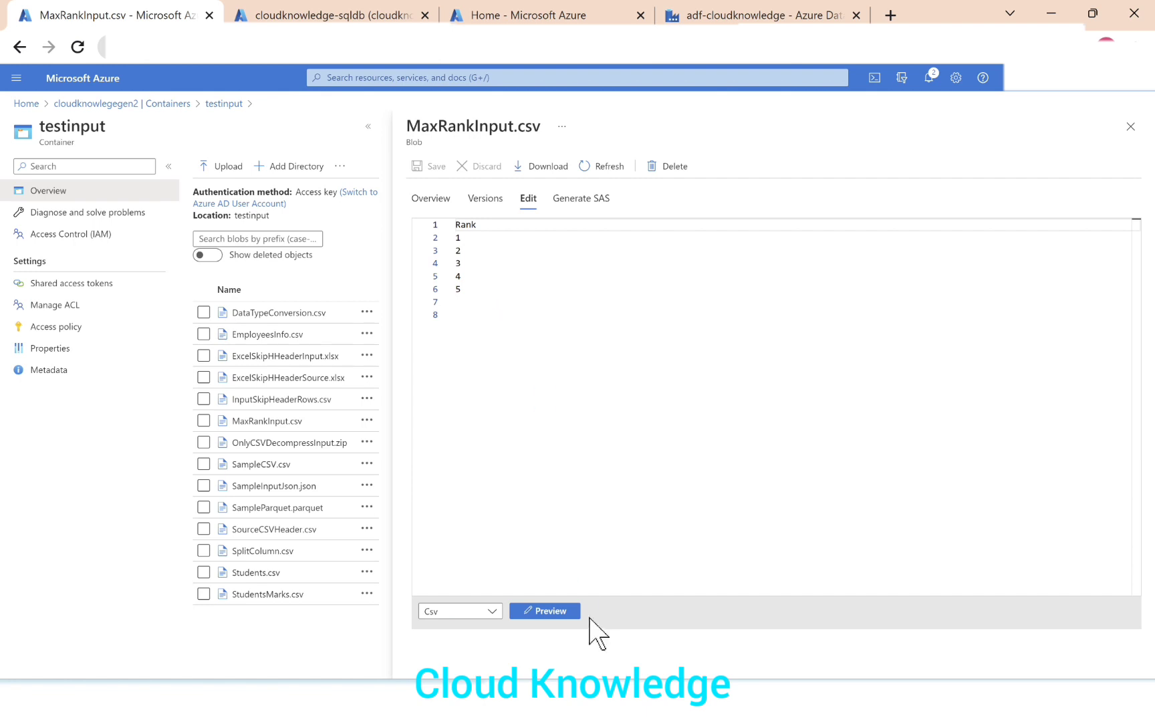
left_click(557, 611)
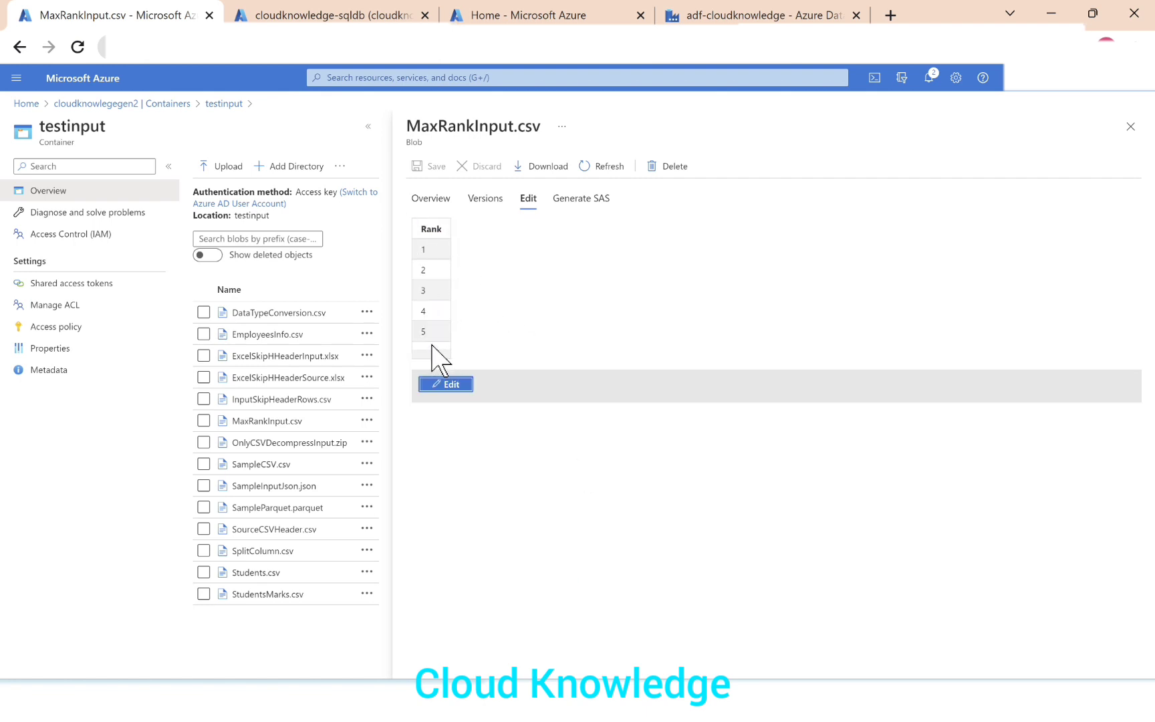
left_click(702, 13)
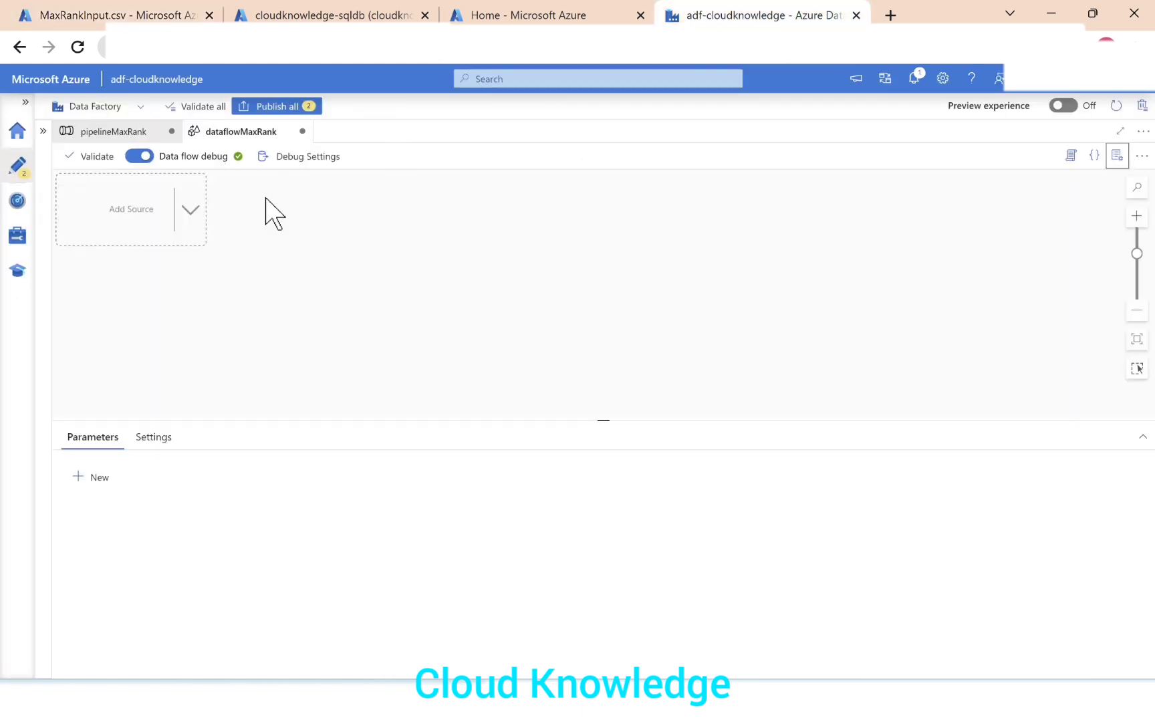
Add a source to dataflowMaxRank and enlarge its settings area.
left_click(192, 210)
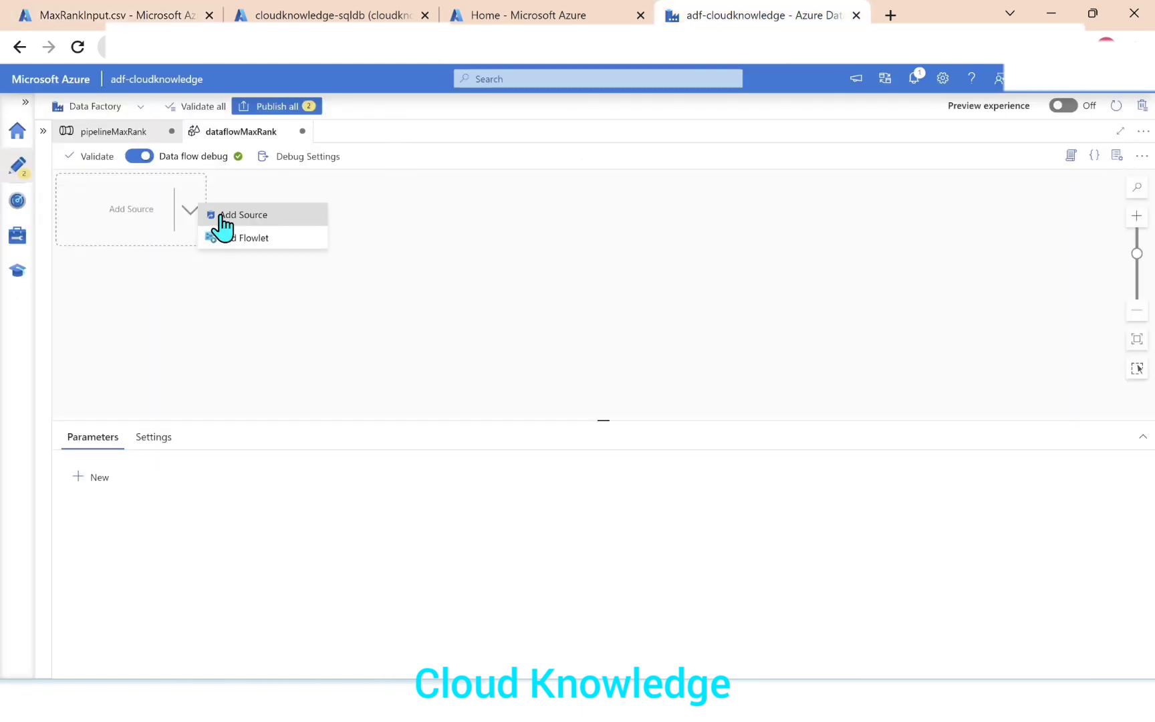
left_click(222, 215)
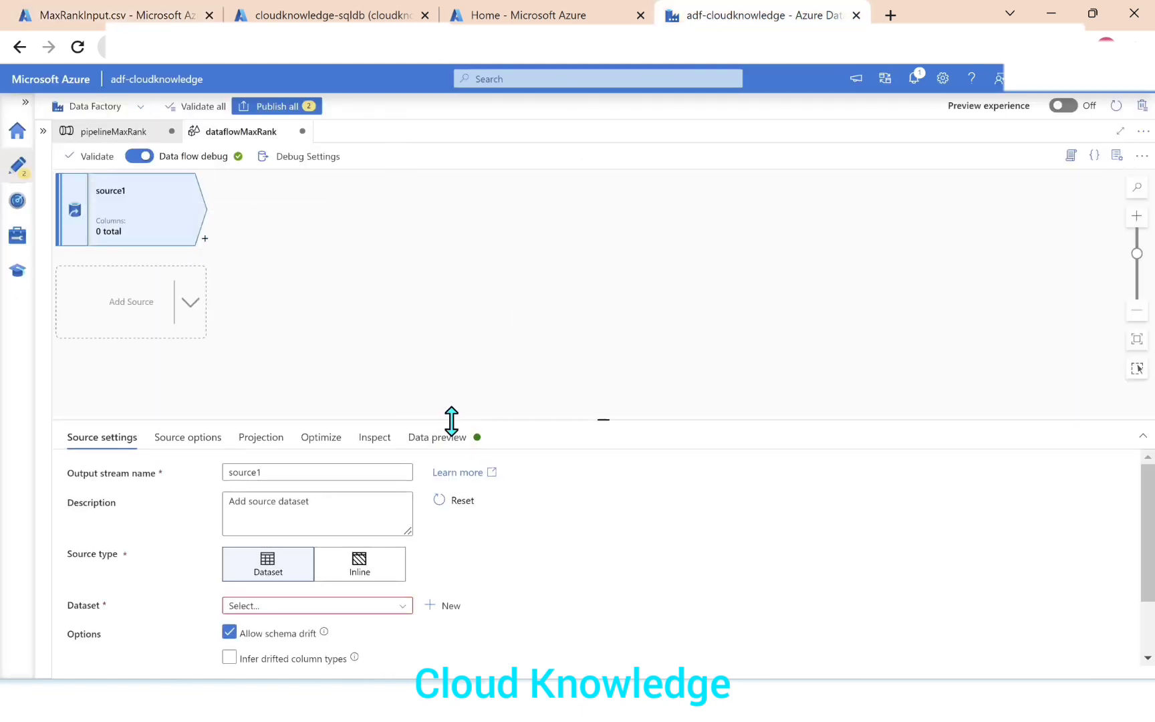
left_click_drag(451, 421, 451, 333)
Start a new source dataset on Azure Data Lake Storage Gen2 in DelimitedText format.
left_click(449, 518)
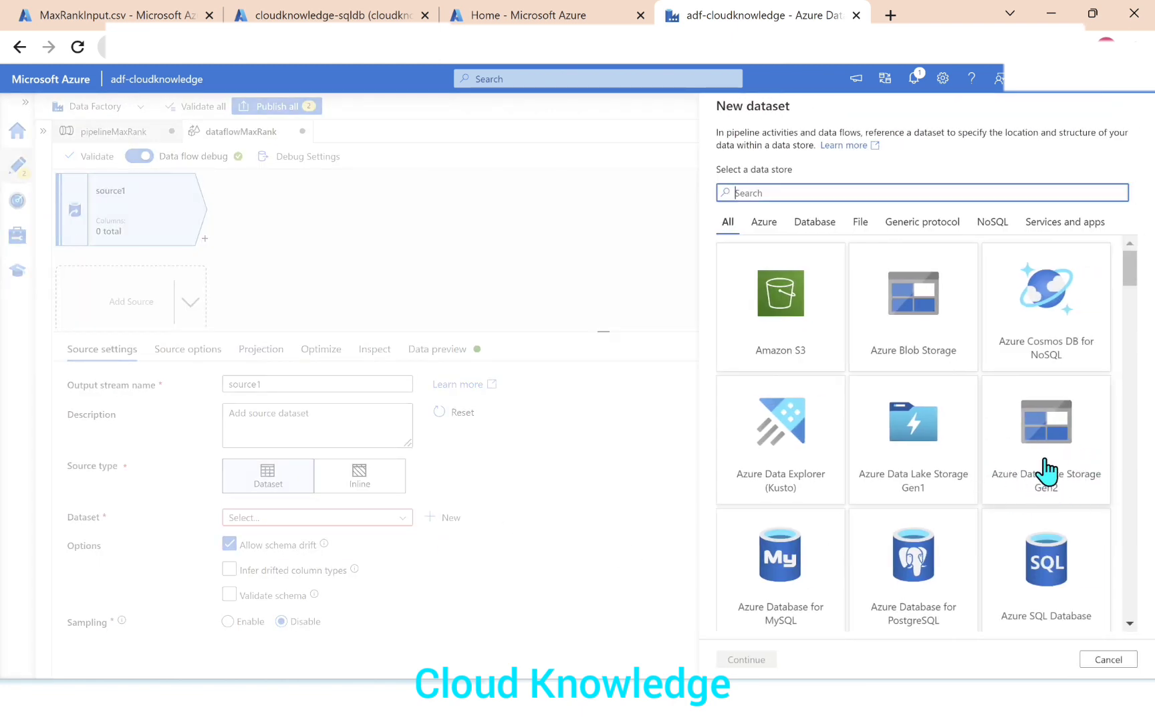
left_click(1046, 471)
left_click(739, 660)
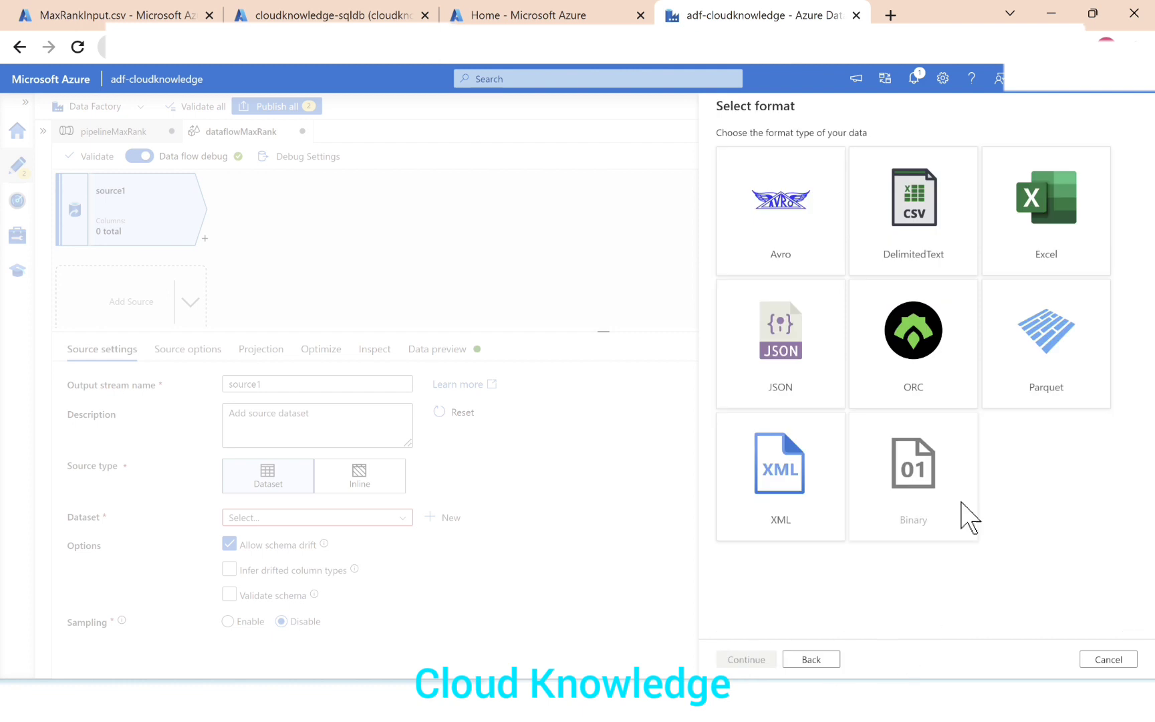
left_click(921, 263)
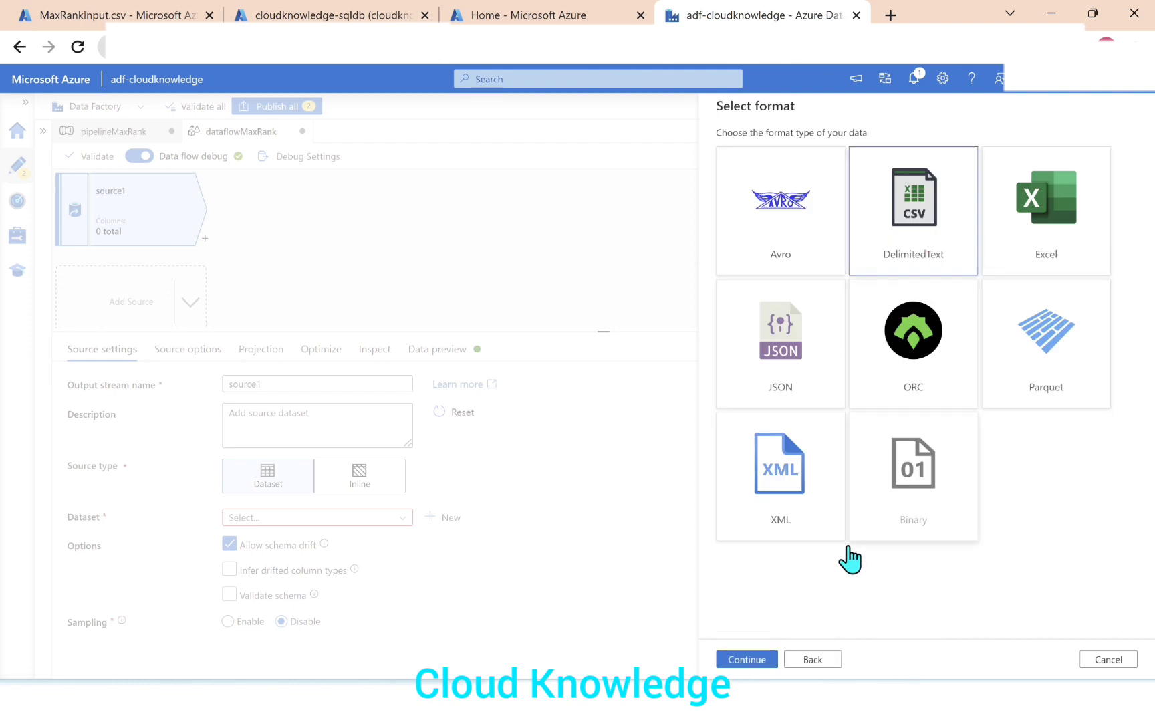
left_click(747, 660)
Create the dataset with AzureDataLakeStorage1, file testinput/MaxRankInput.csv, first row as header and the schema imported from connection/store.
left_click(779, 198)
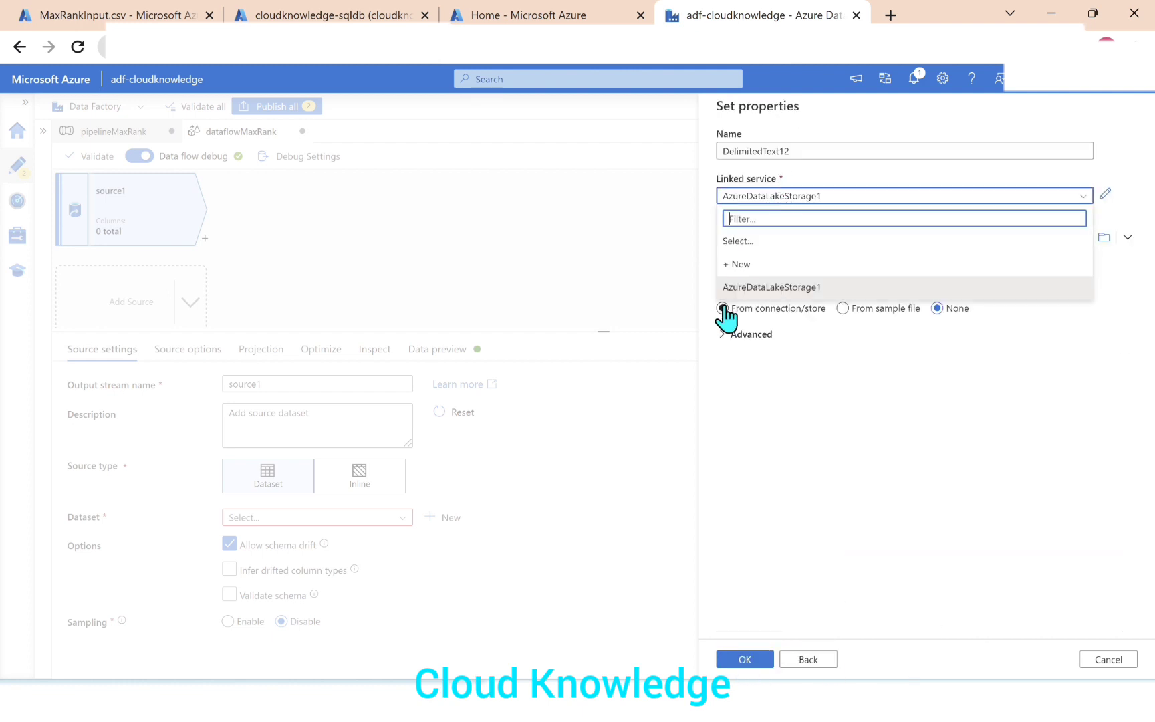
left_click(722, 309)
left_click(1104, 238)
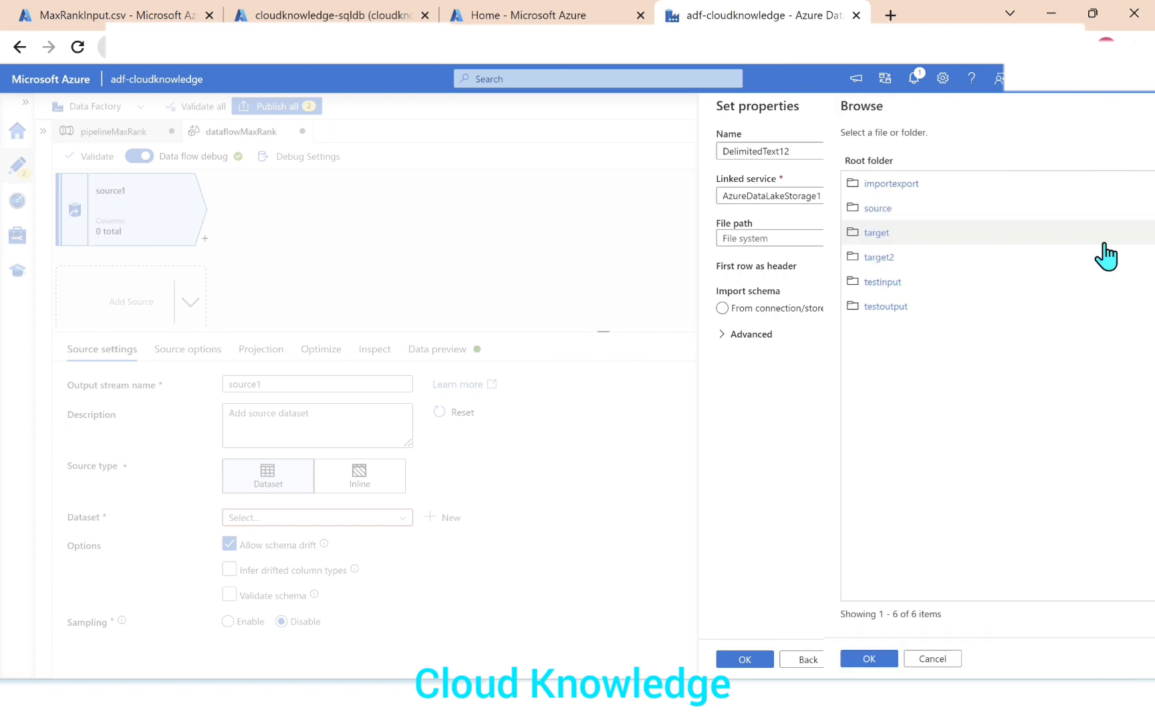
left_click(744, 283)
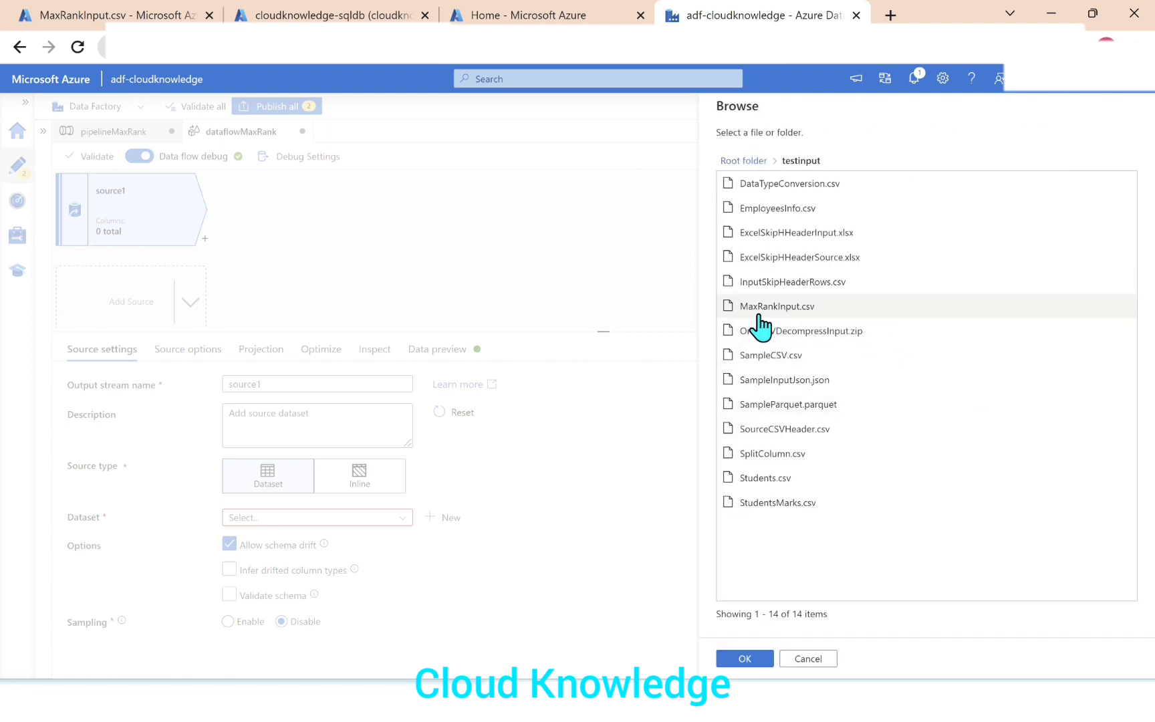
left_click(757, 313)
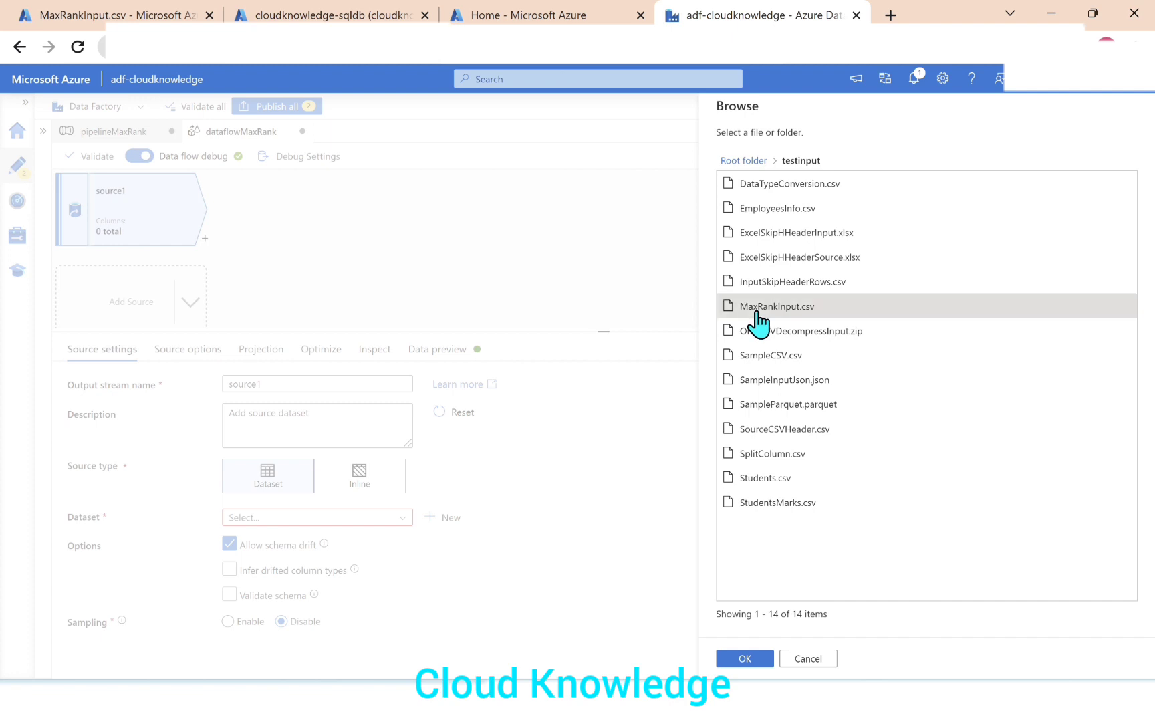
left_click(744, 661)
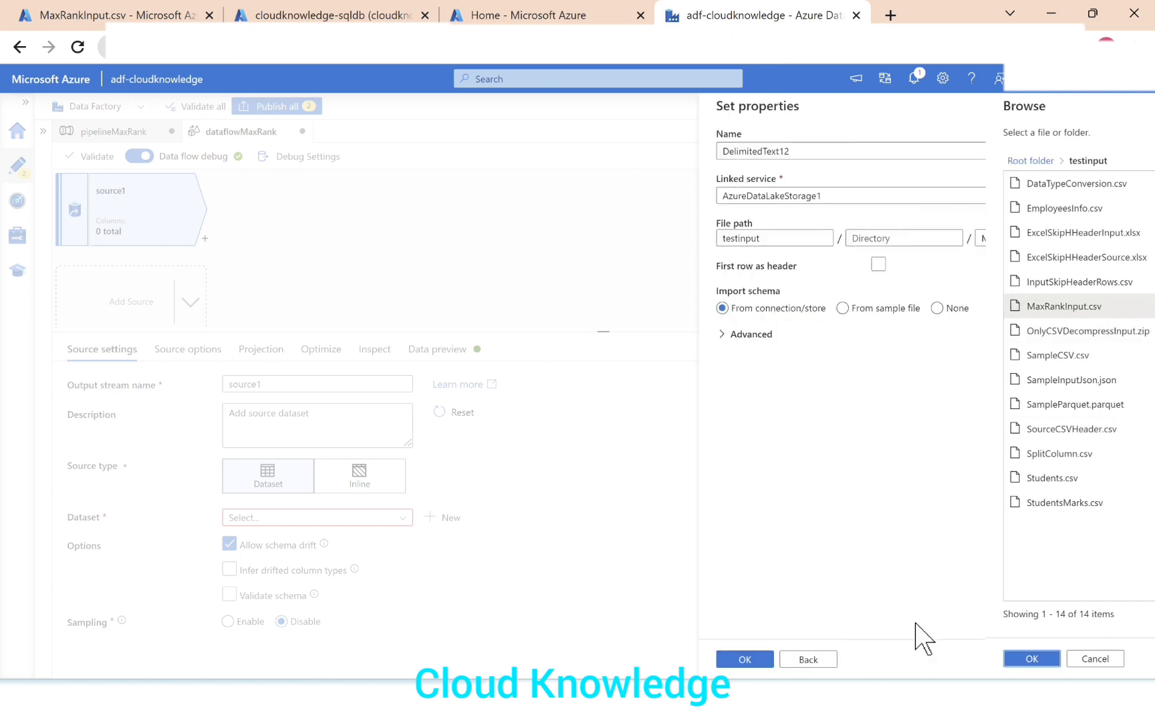
left_click(878, 266)
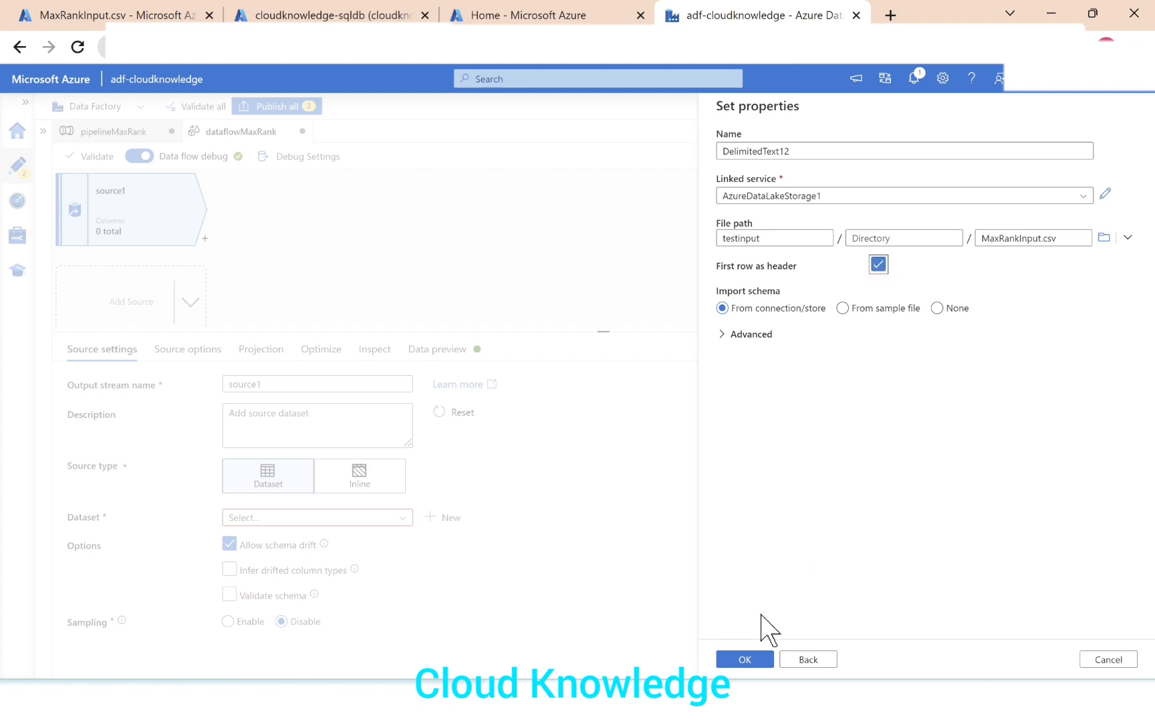
left_click(745, 660)
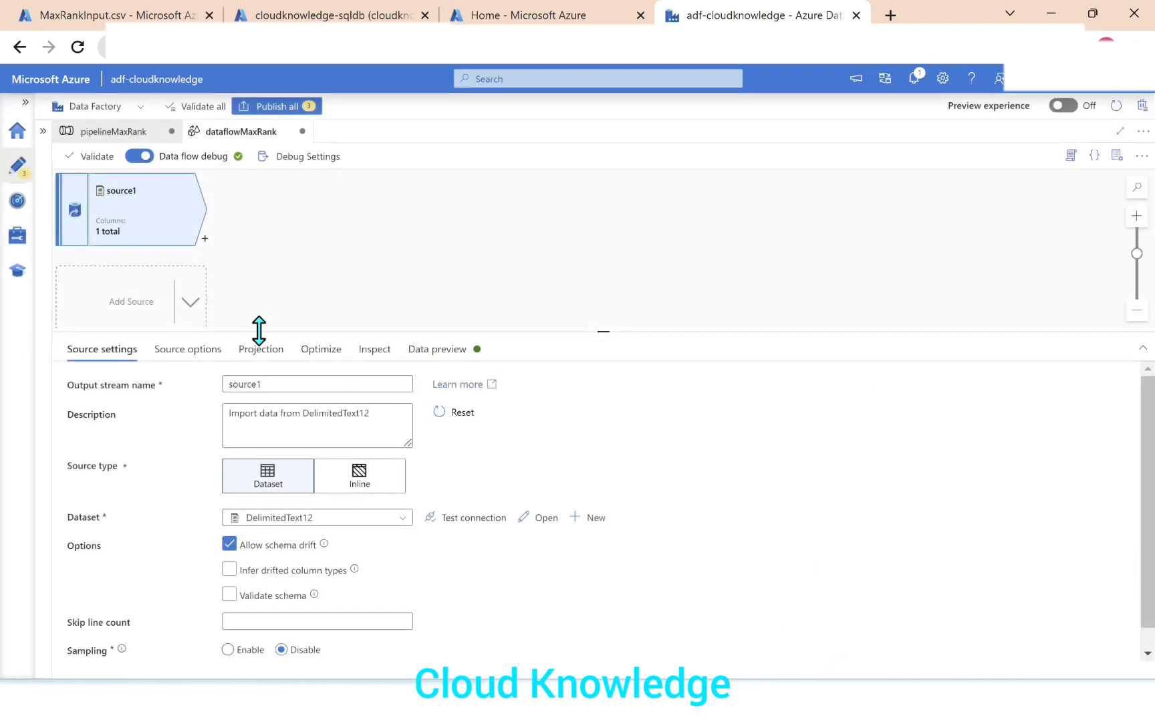
Load the data preview of source1 and adjust the preview area's height.
left_click(438, 352)
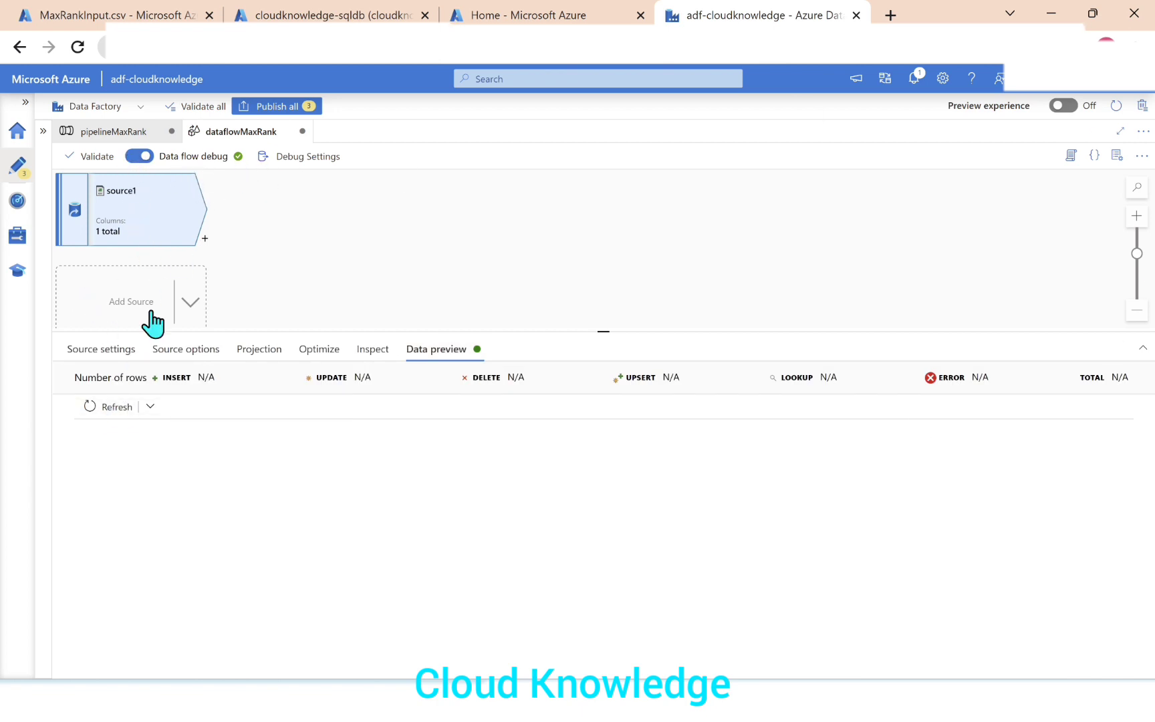
left_click(109, 407)
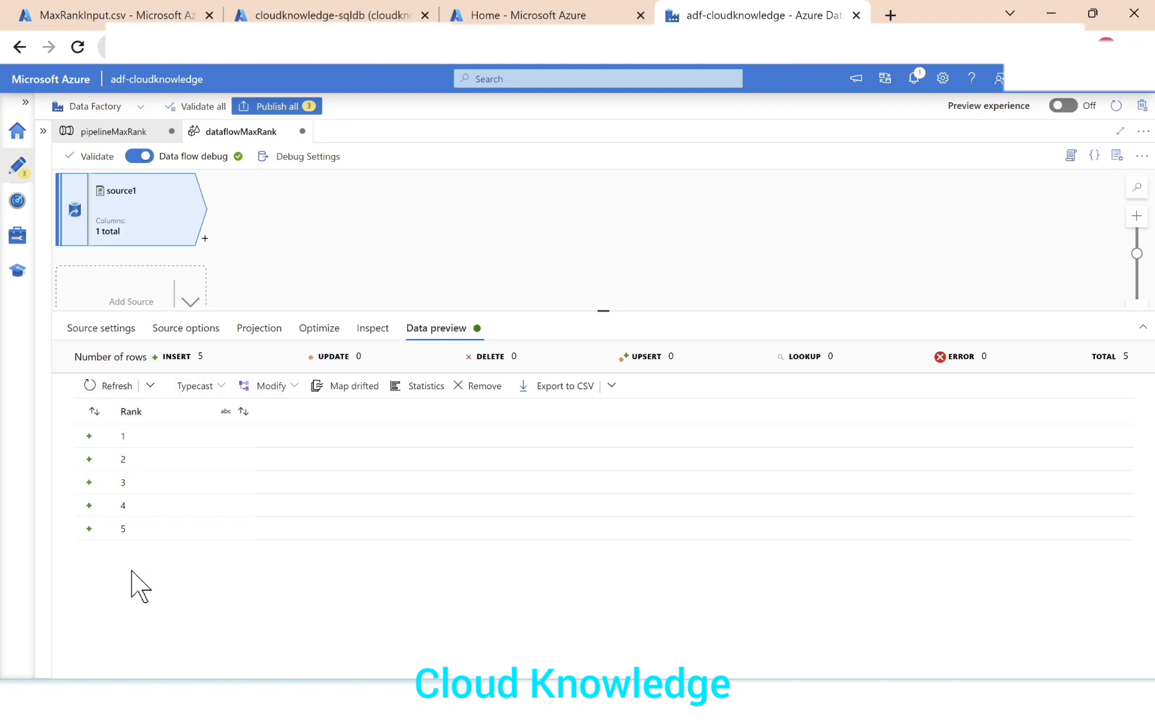
left_click_drag(202, 311, 200, 338)
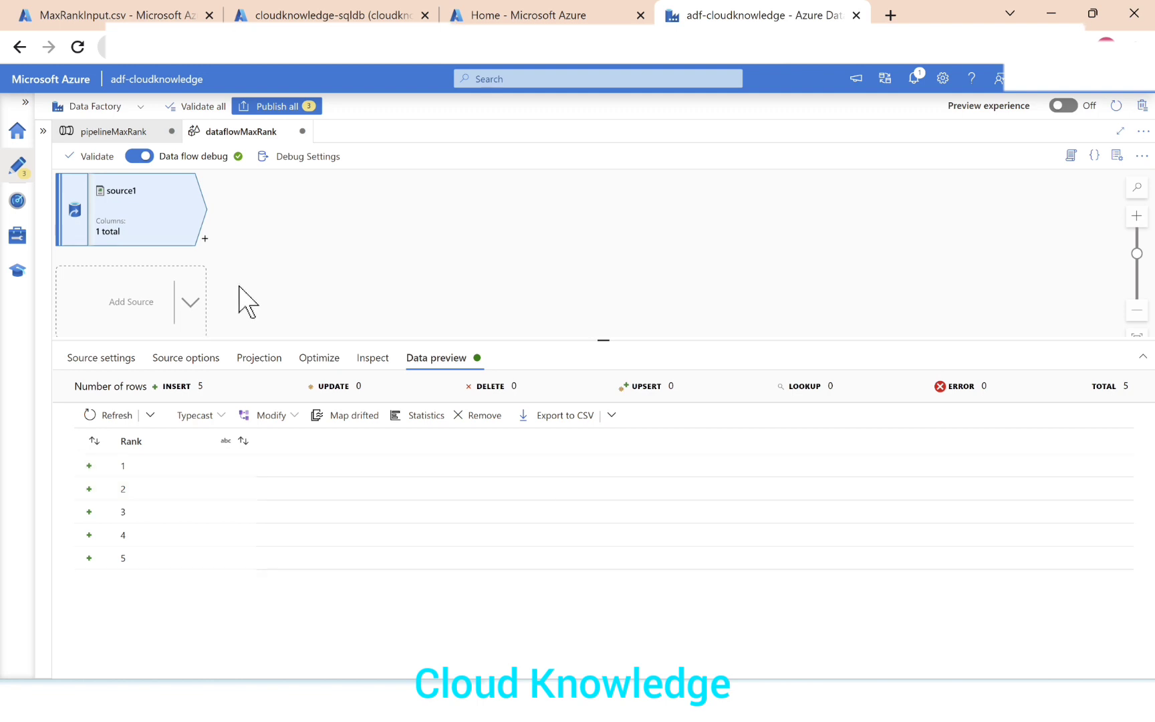
Add a Window transformation after source1 and enlarge its settings area.
left_click(205, 239)
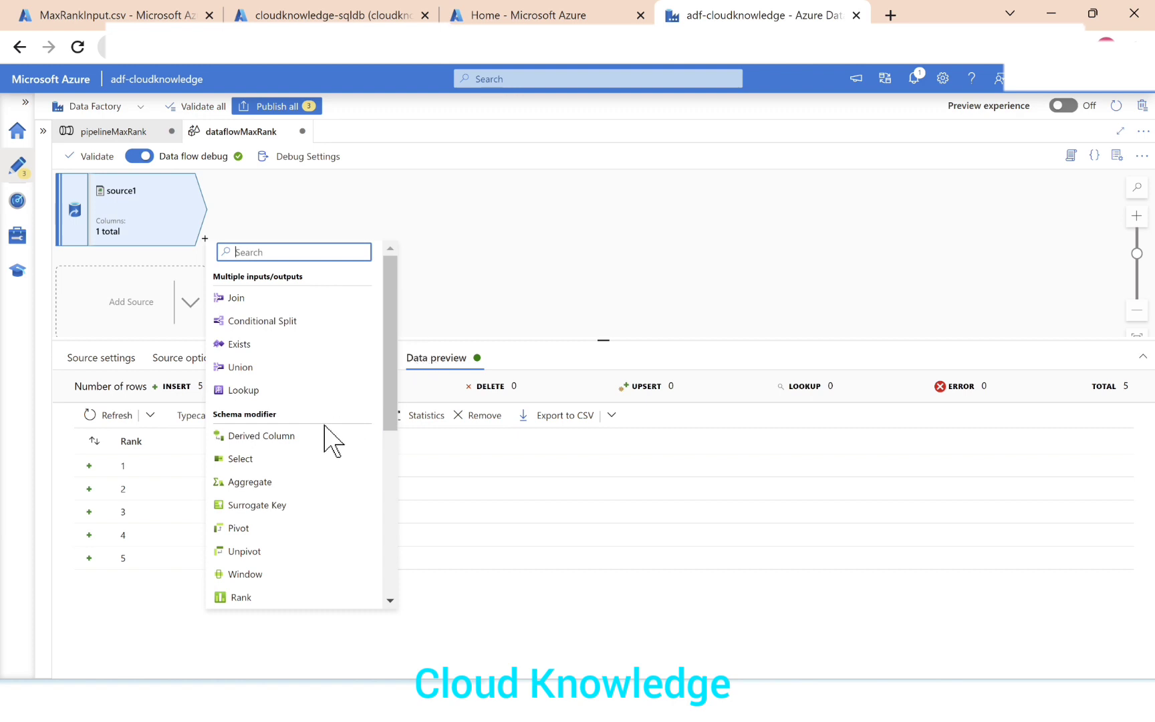
left_click(256, 574)
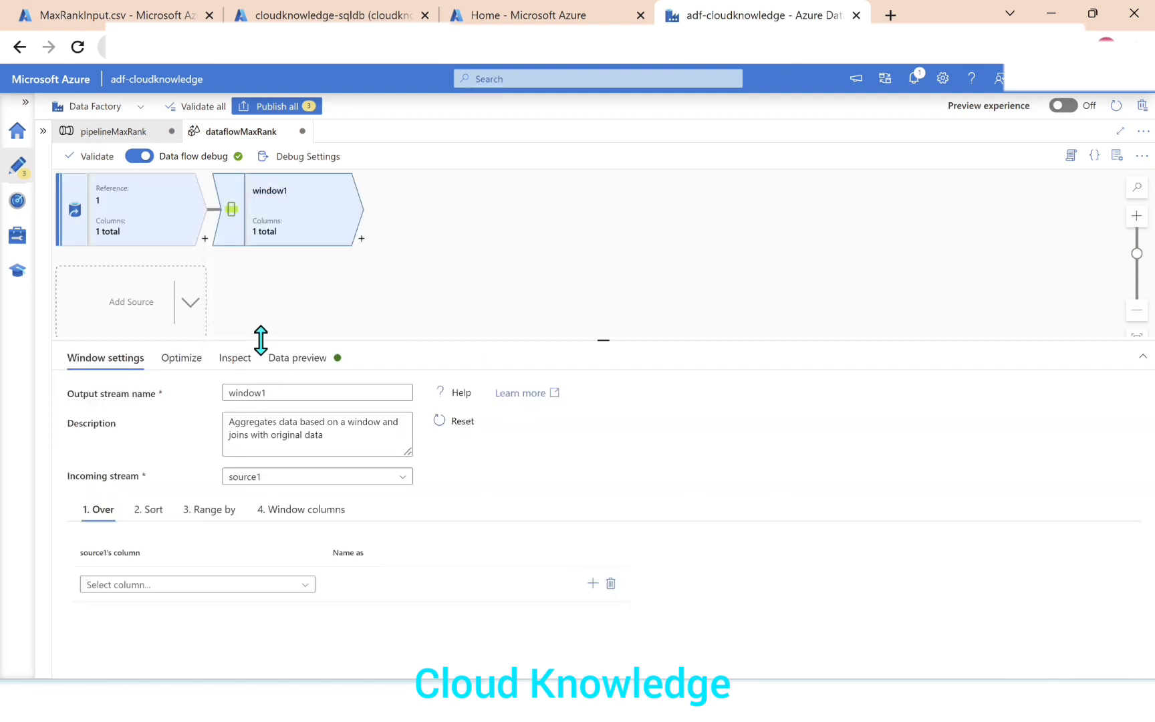
left_click_drag(258, 338, 258, 292)
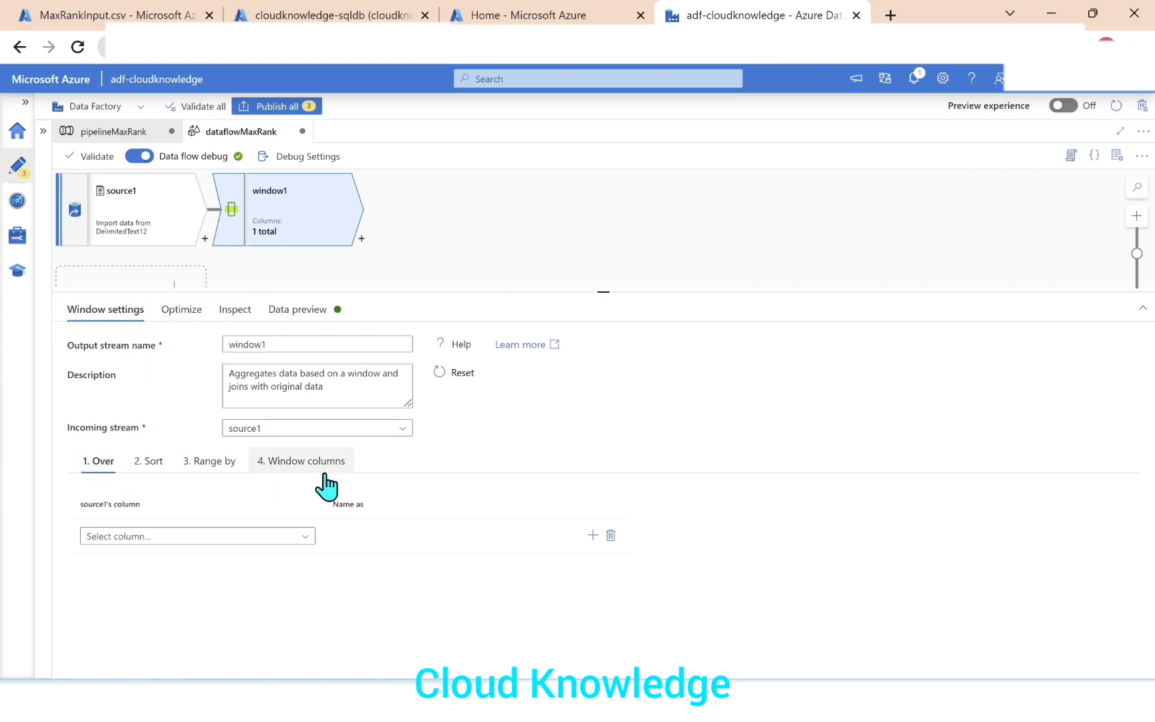
Review the Over, Sort, Range by and Window columns settings of window1.
left_click(148, 463)
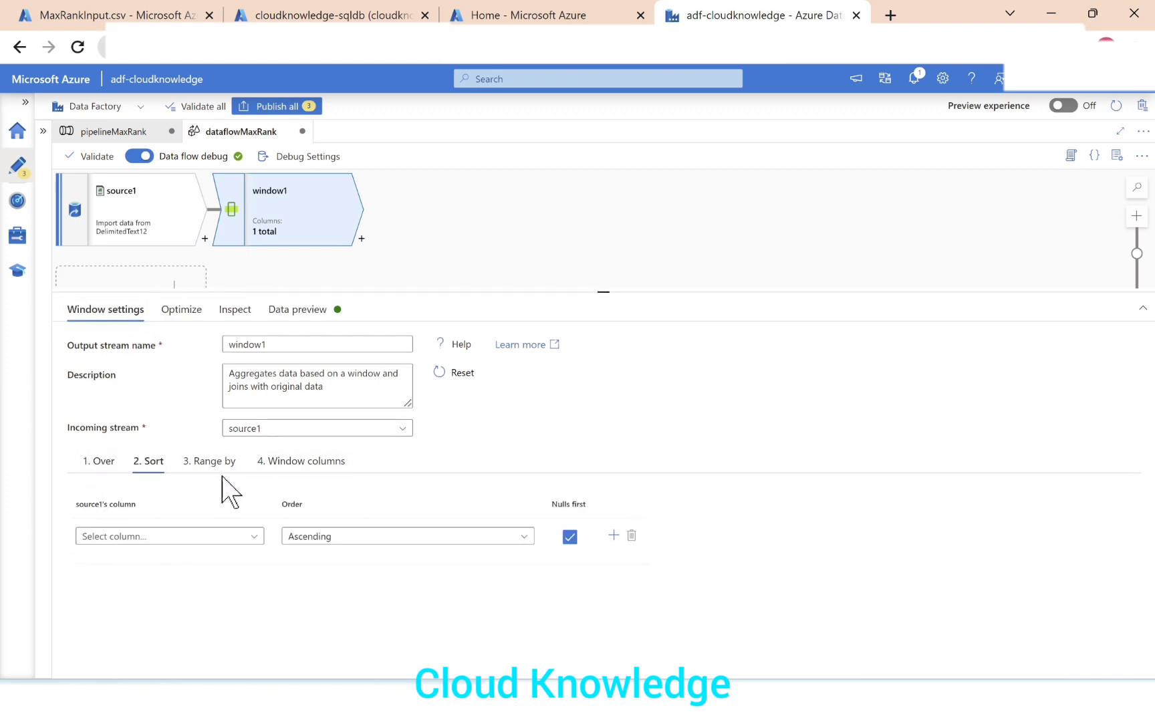
left_click(224, 464)
left_click(306, 468)
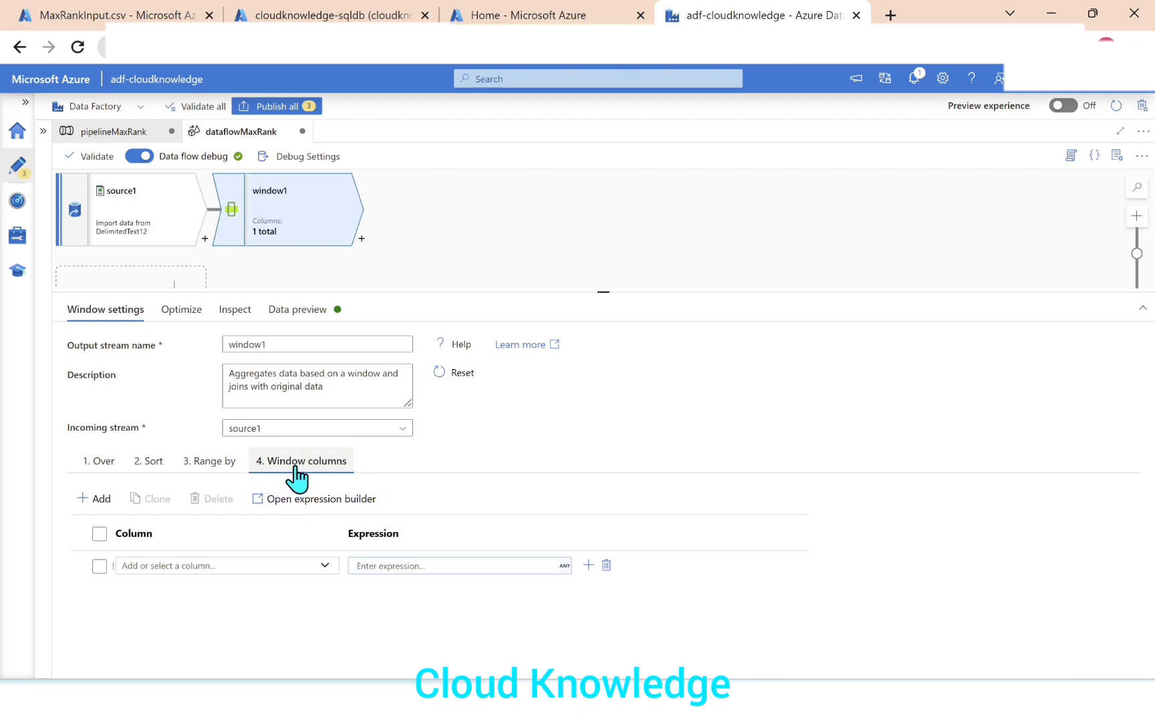
left_click(99, 462)
left_click(147, 463)
left_click(223, 465)
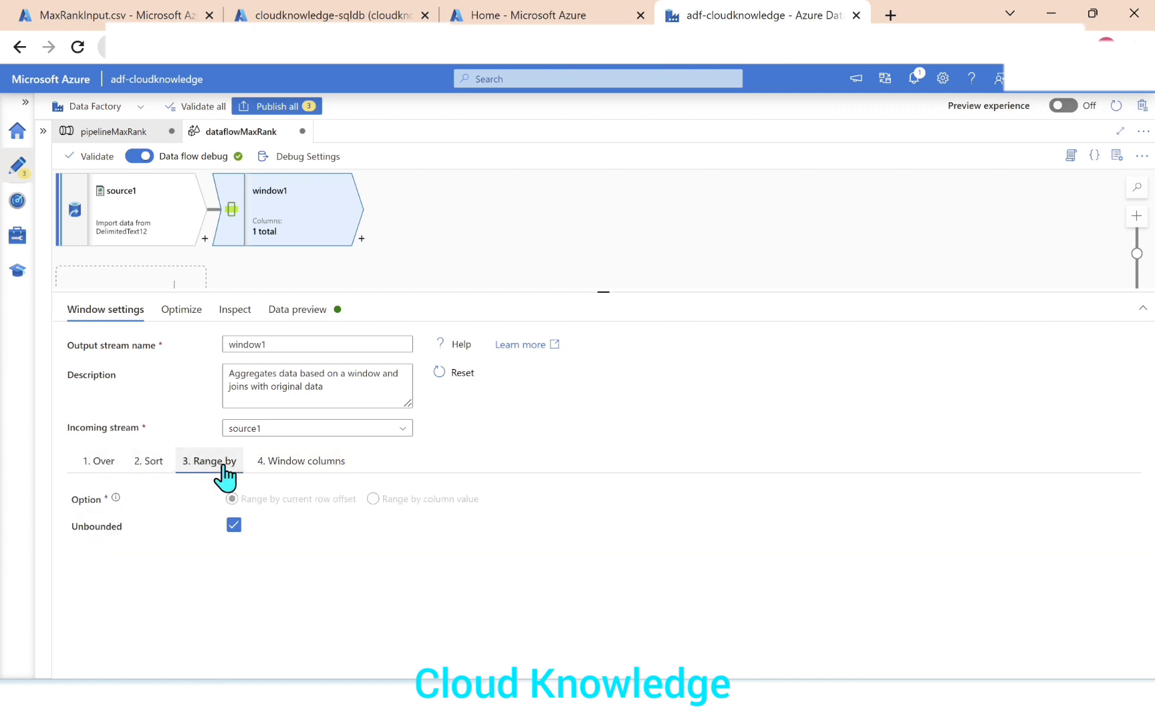
Define a window column named MR in window1 with the expression max(Rank) and save it.
left_click(314, 465)
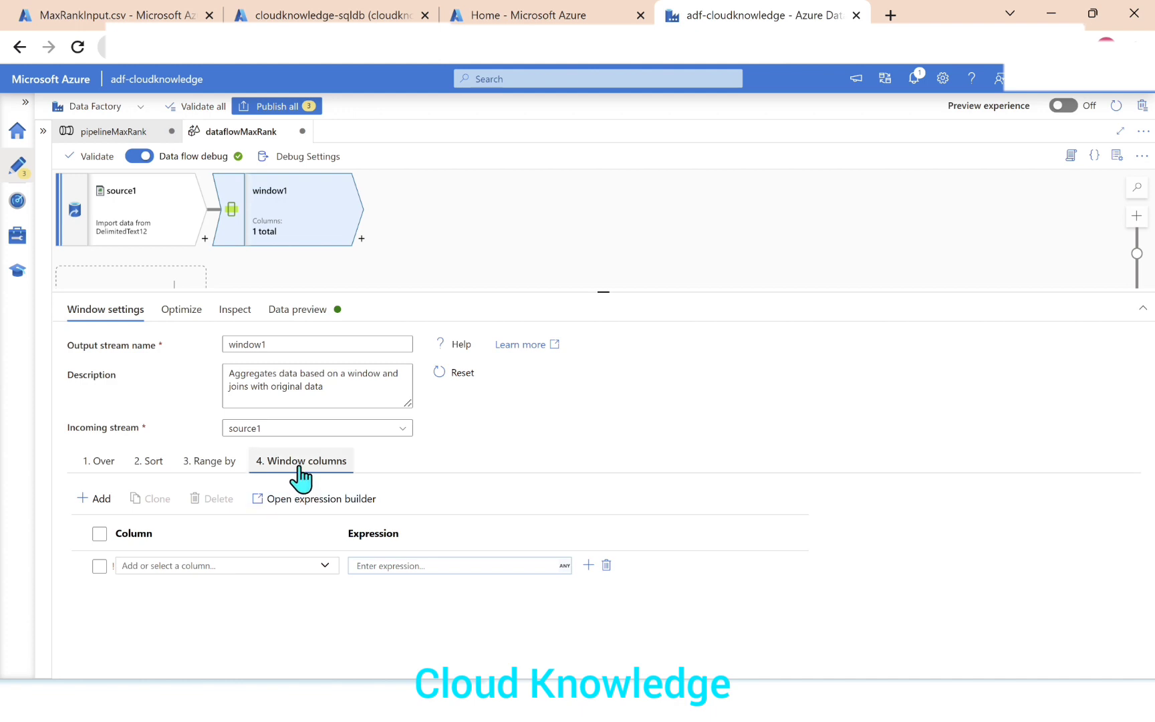
left_click(187, 567)
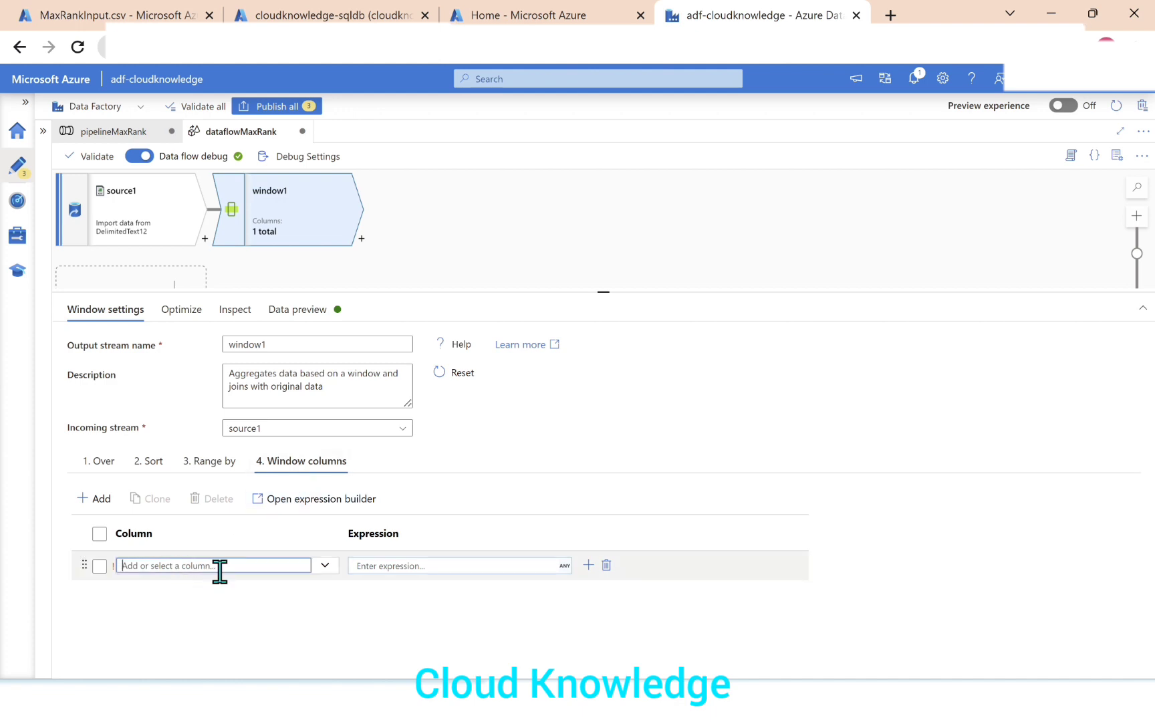
type("MR")
left_click(391, 566)
left_click(392, 581)
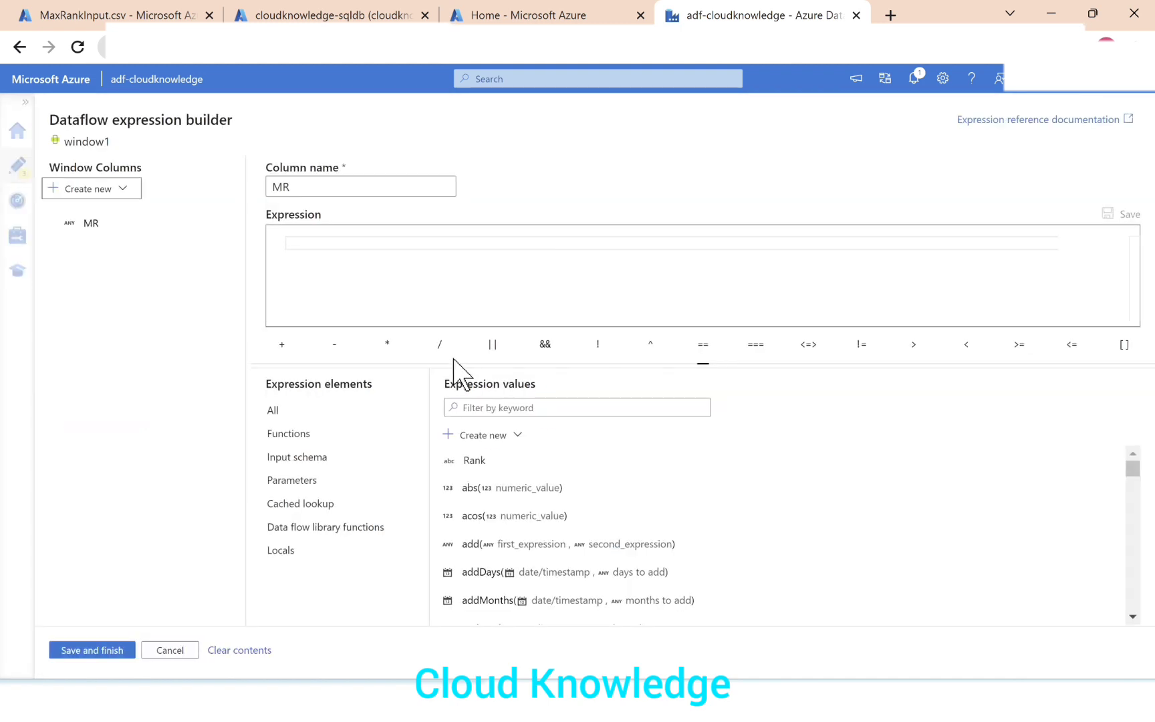
type("max")
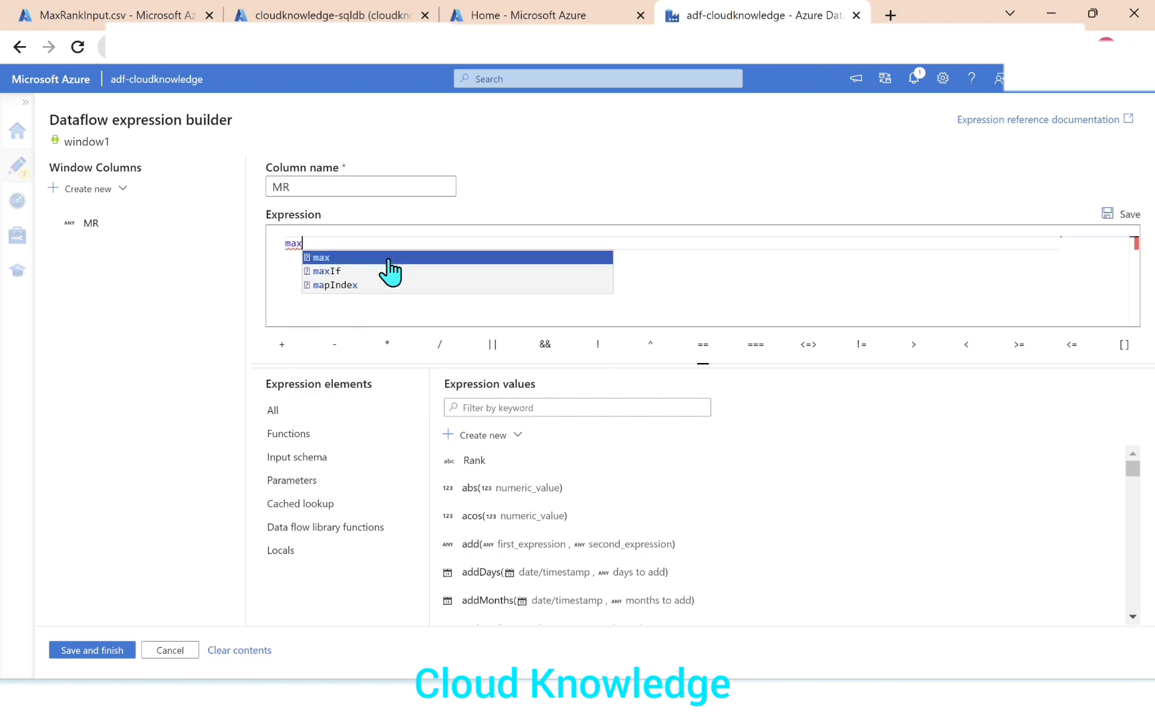
left_click(389, 259)
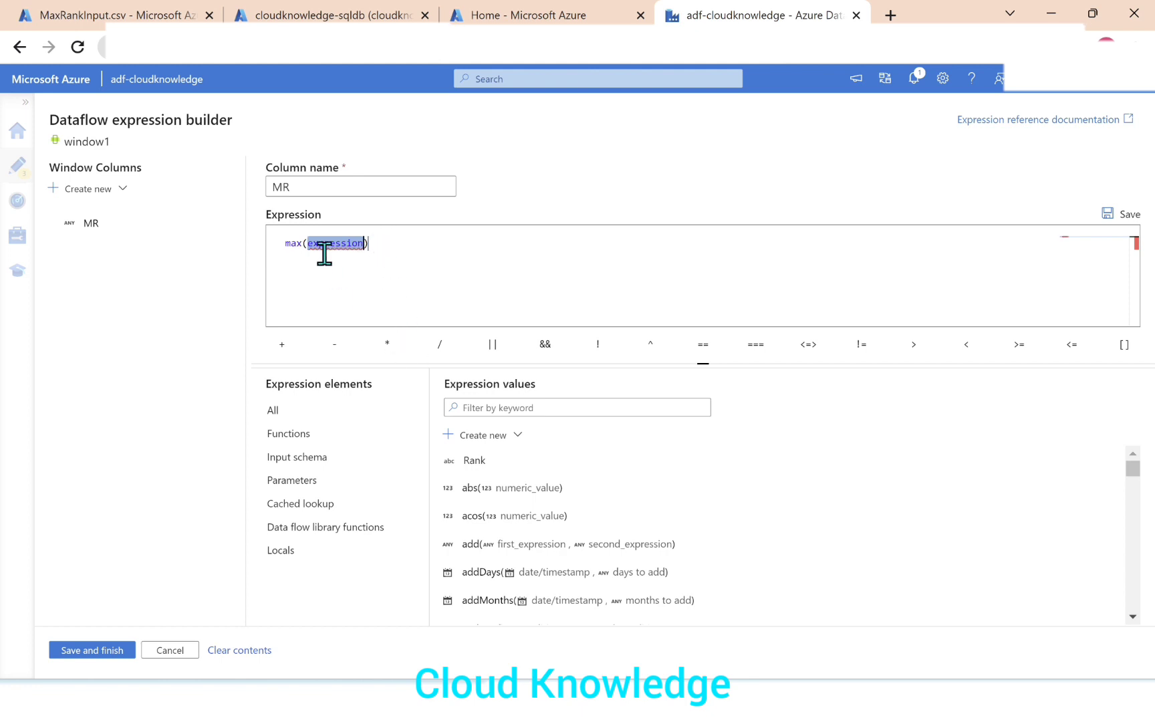
left_click(472, 461)
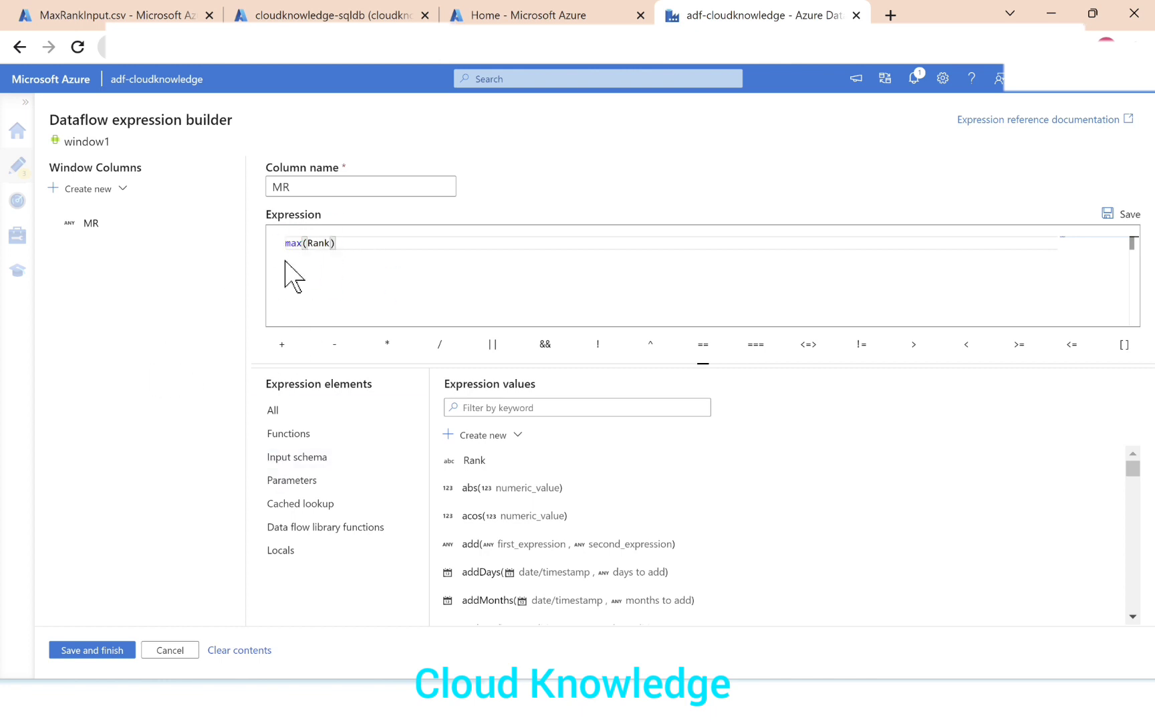
left_click(107, 652)
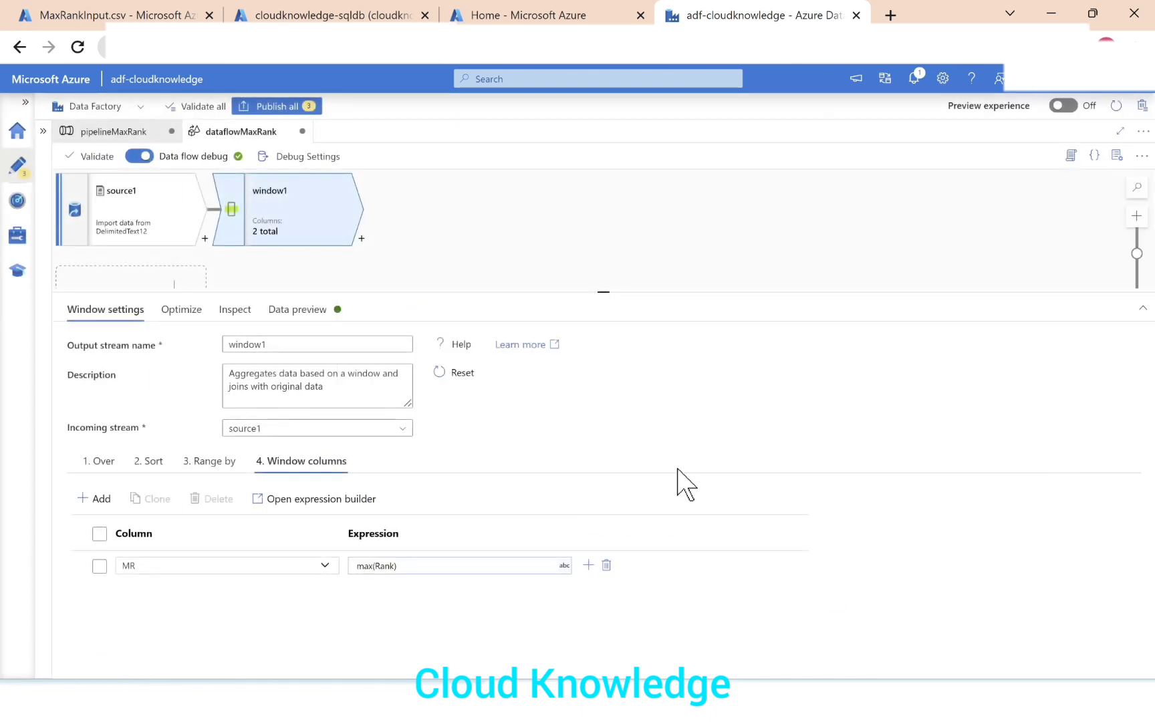
Load the data preview of window1 and compare it with the expected MaxRank column in the Excel Scenario sheet.
left_click(312, 312)
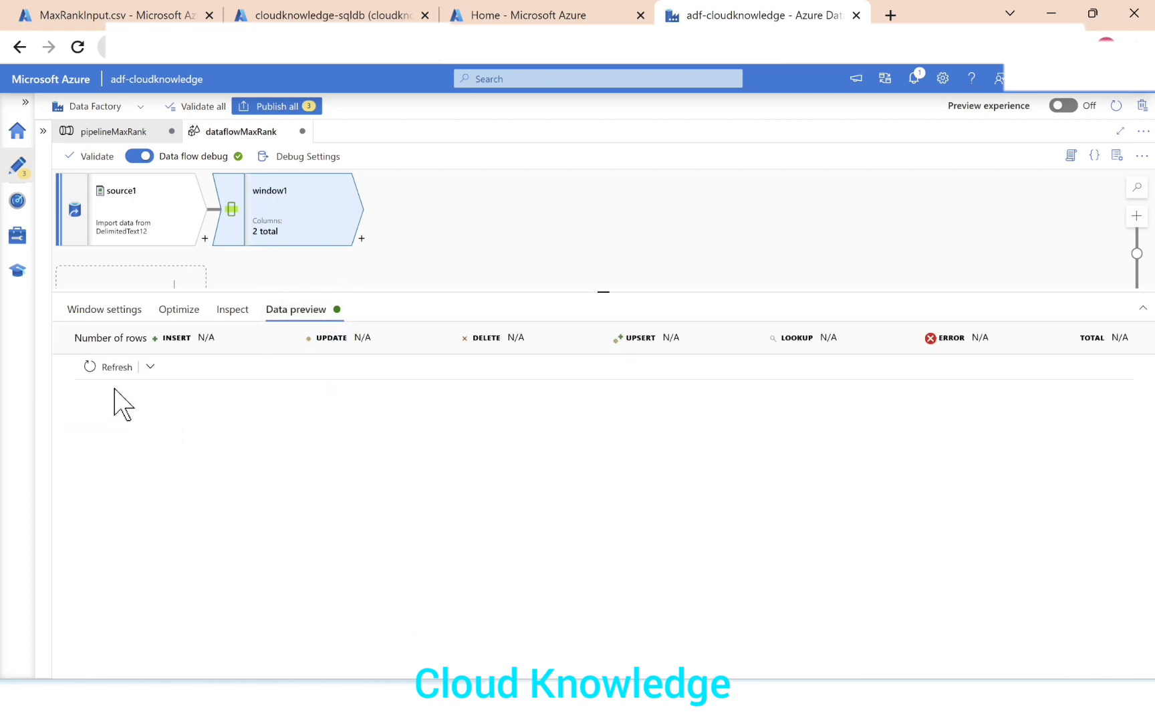
left_click(107, 367)
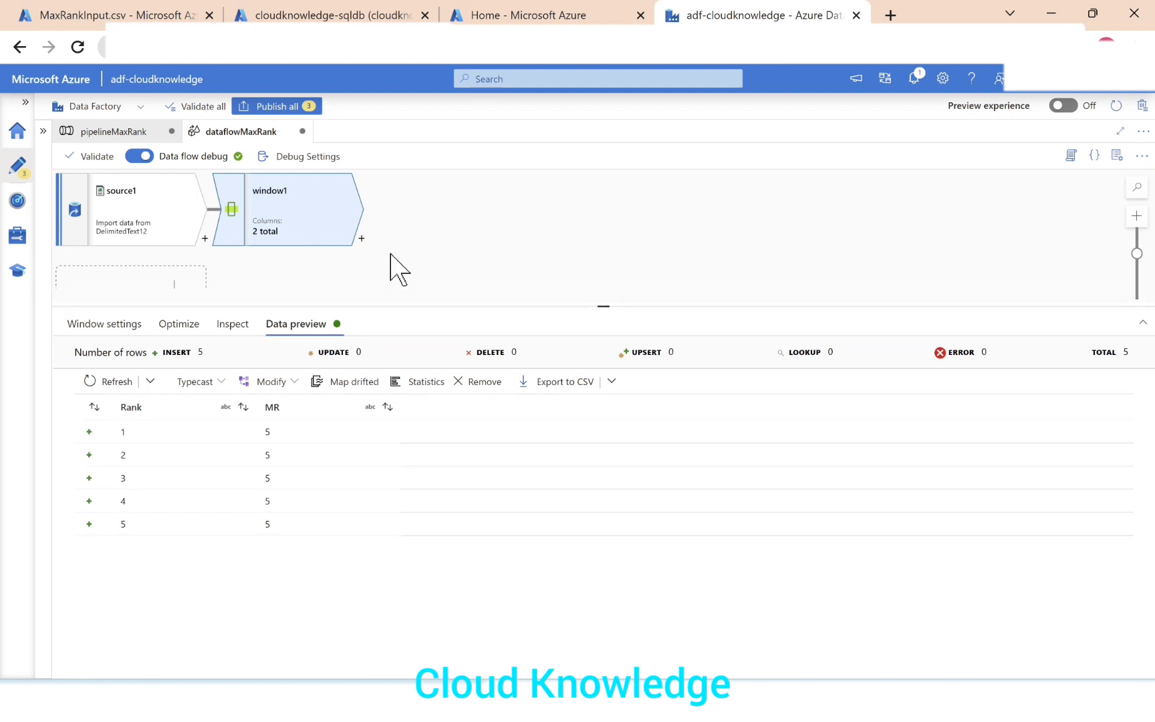
key("alt+Tab")
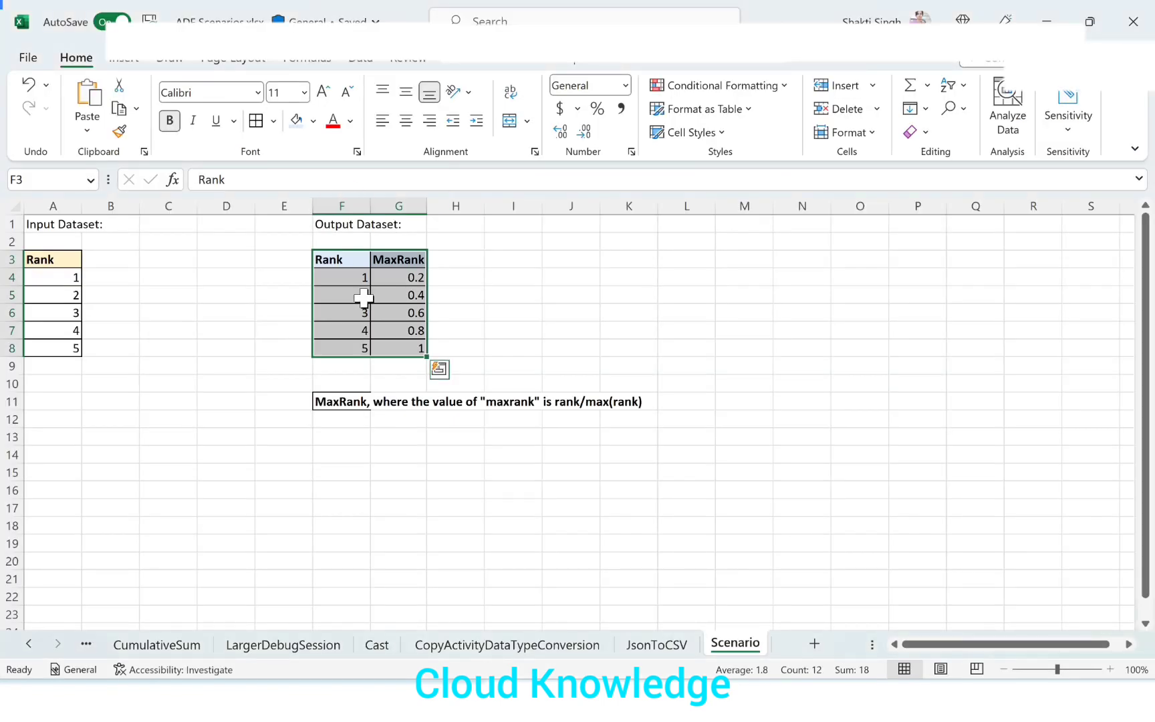
left_click(399, 259)
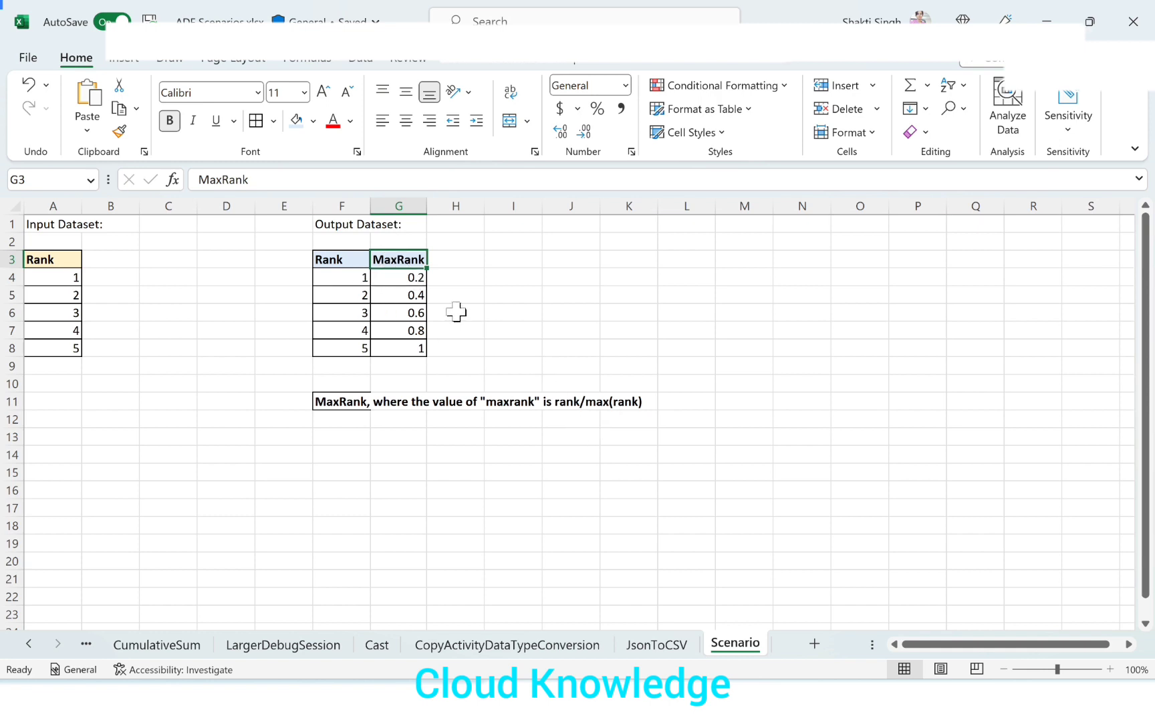
key("alt+Tab")
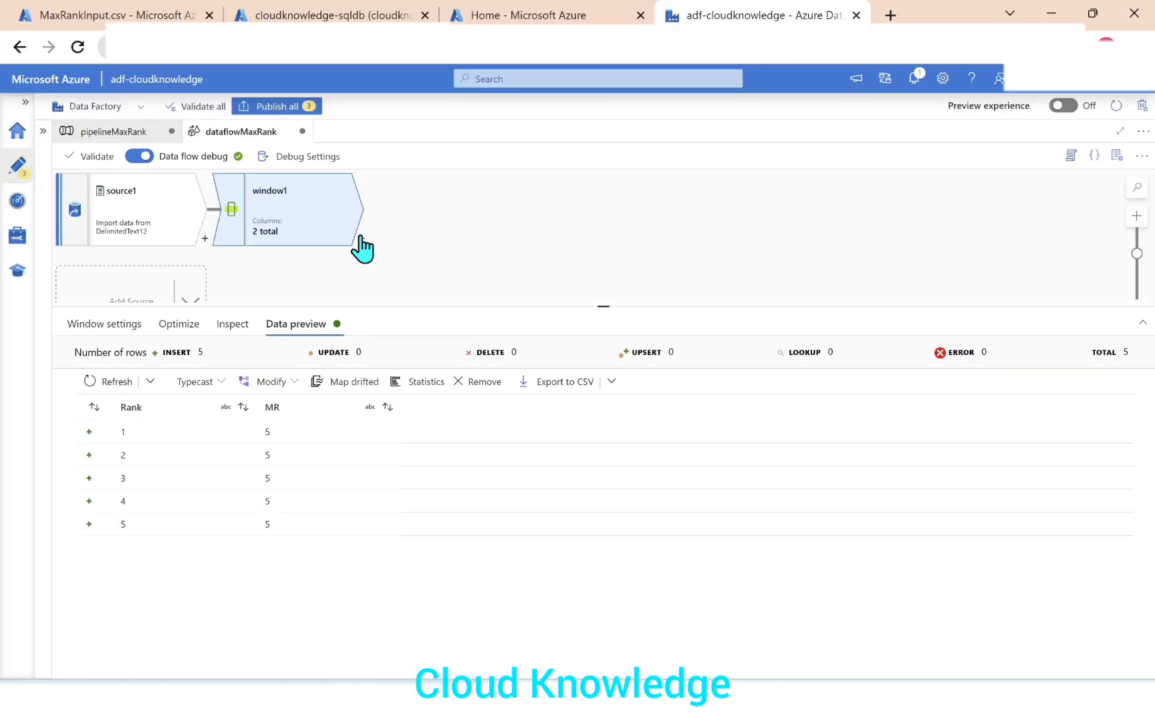
Add a Derived Column transformation after window1 and name its column MaxRank.
left_click(360, 238)
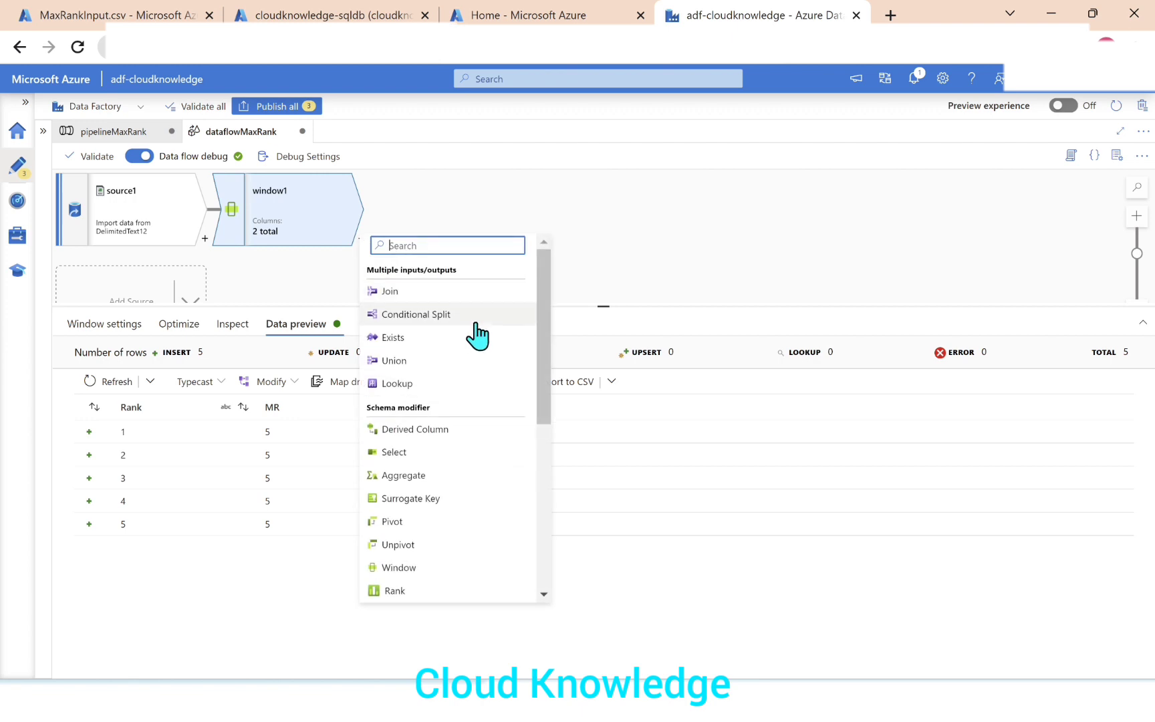
left_click(442, 431)
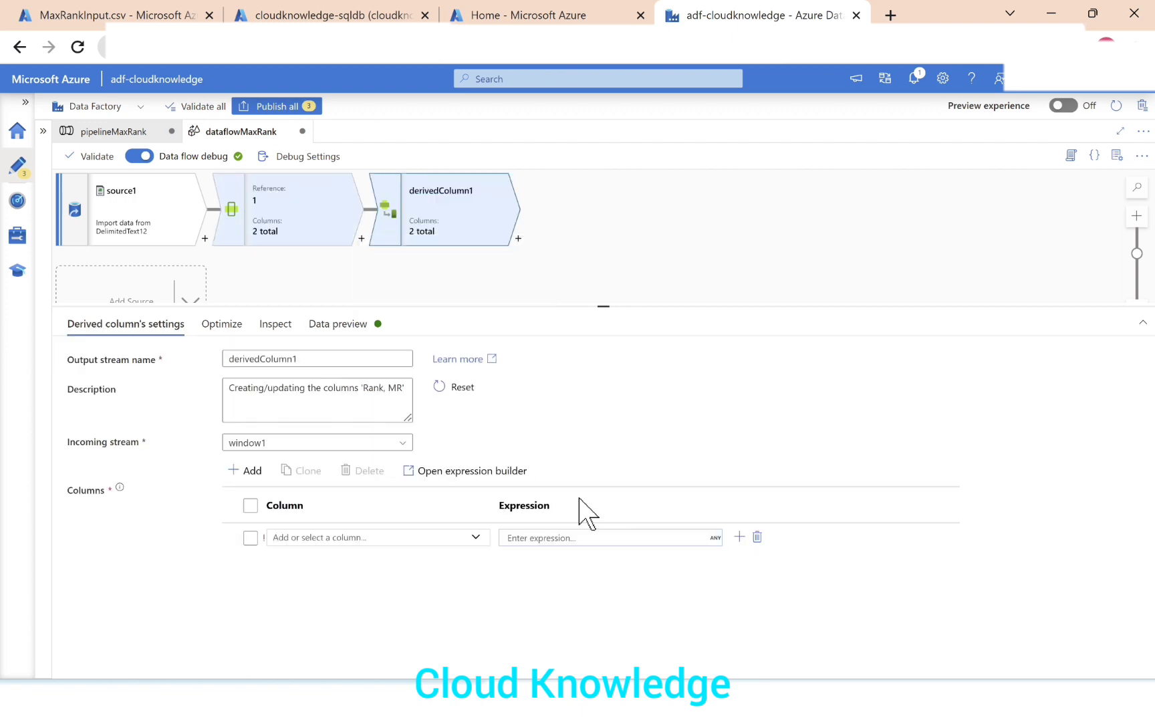
left_click(391, 536)
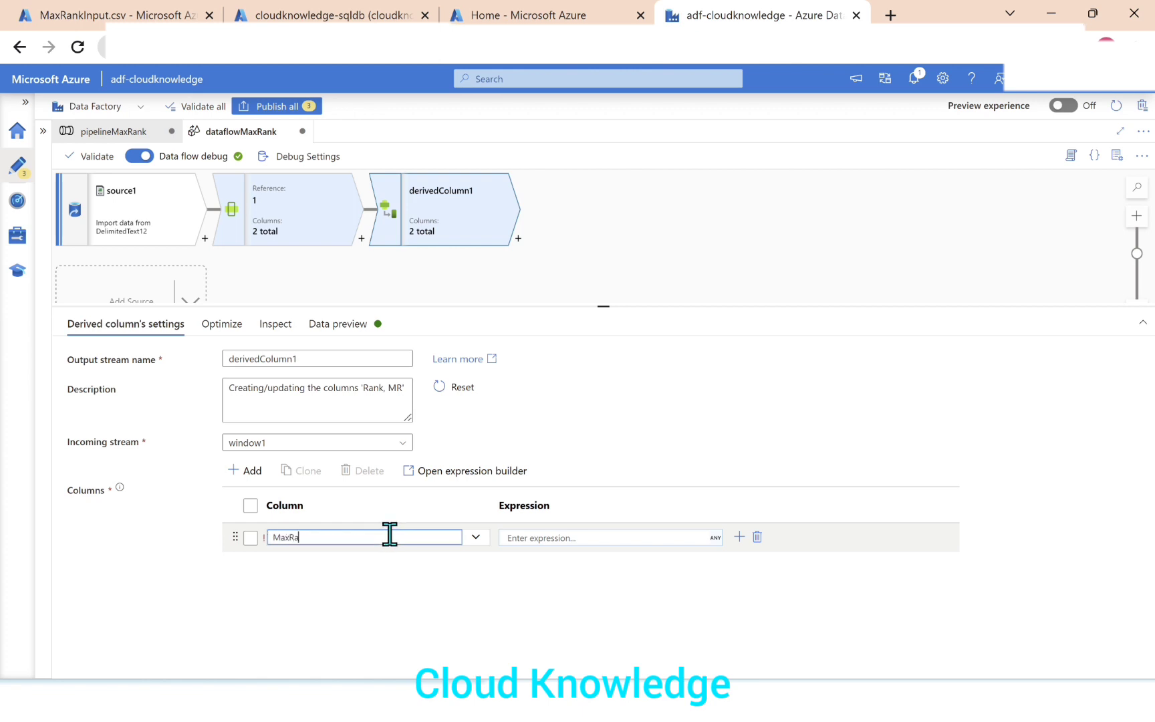
Build the expression Rank/MR for the MaxRank derived column and save it.
left_click(530, 539)
left_click(529, 554)
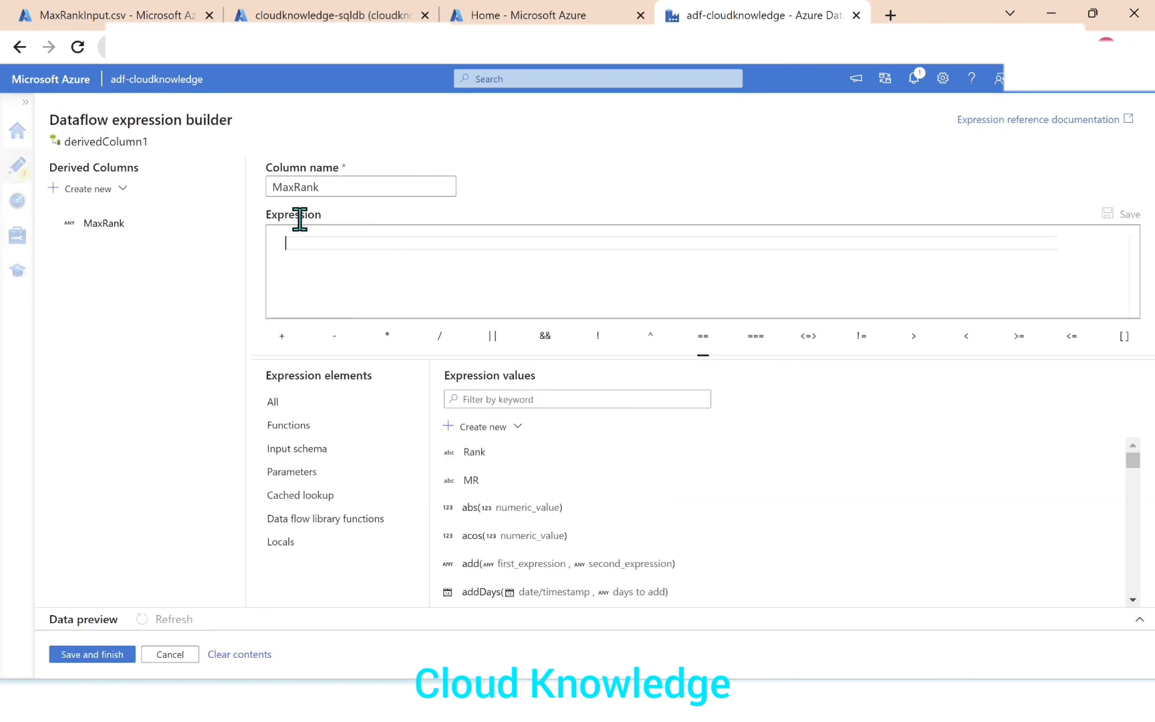
left_click(473, 452)
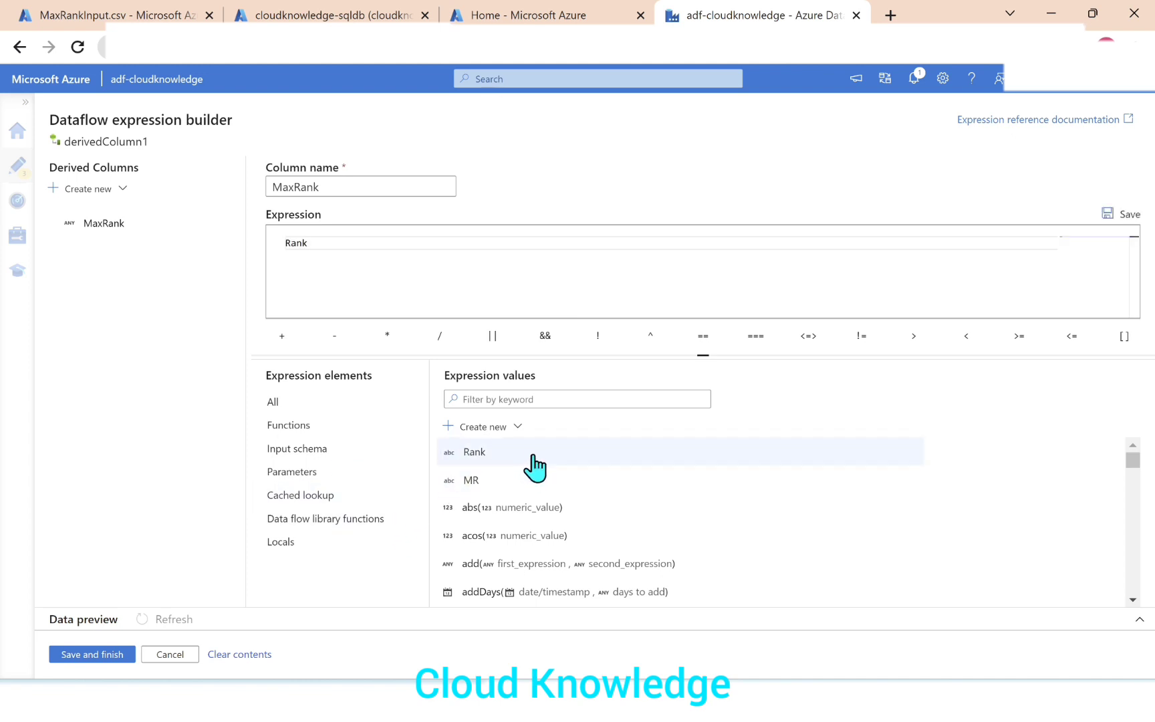
type("/")
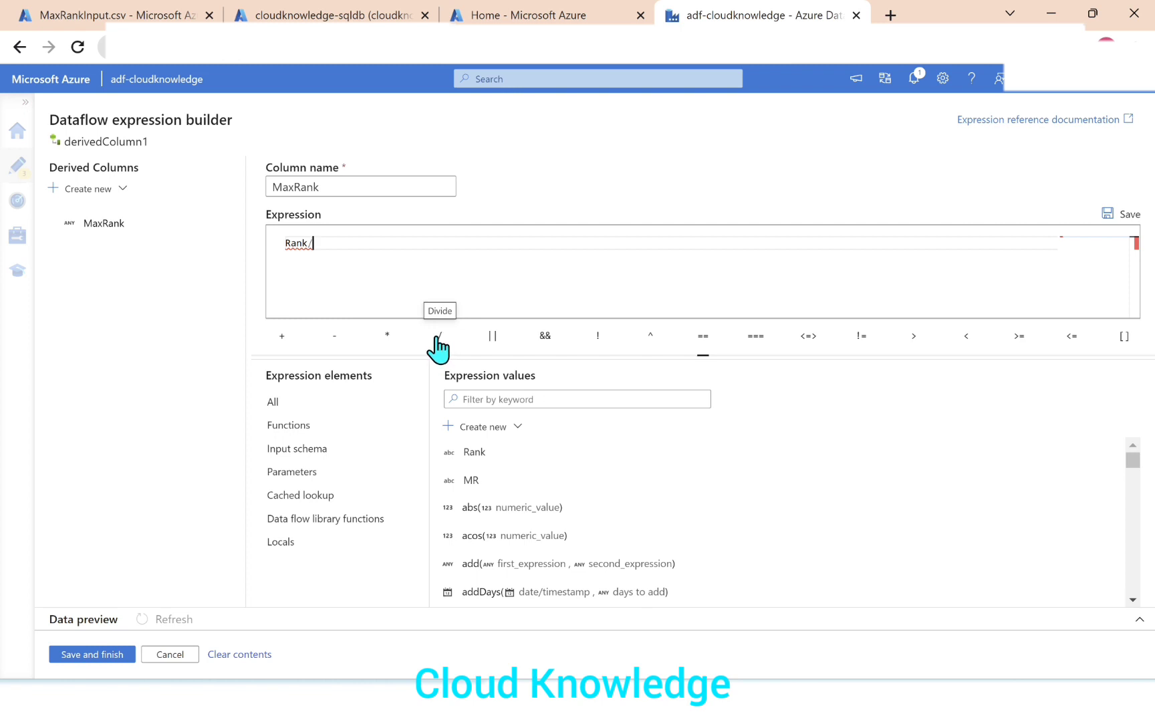
left_click(488, 481)
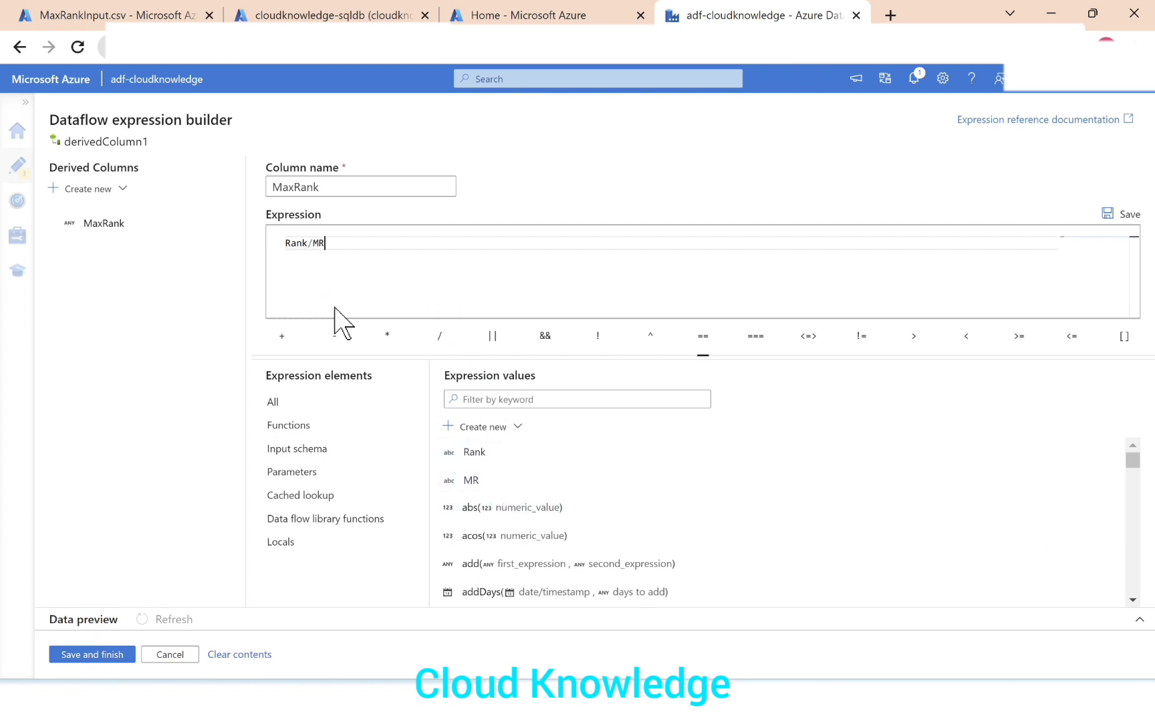
left_click(93, 655)
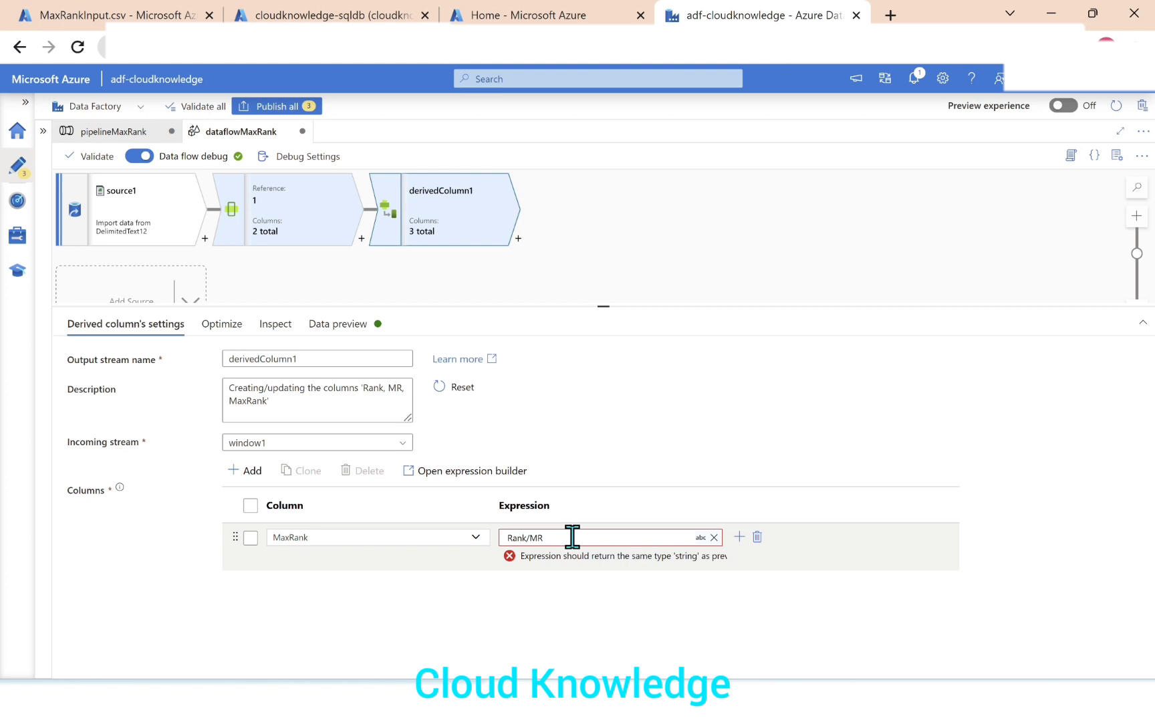
Change the Rank column's data type to integer in the projection of source1.
left_click(608, 538)
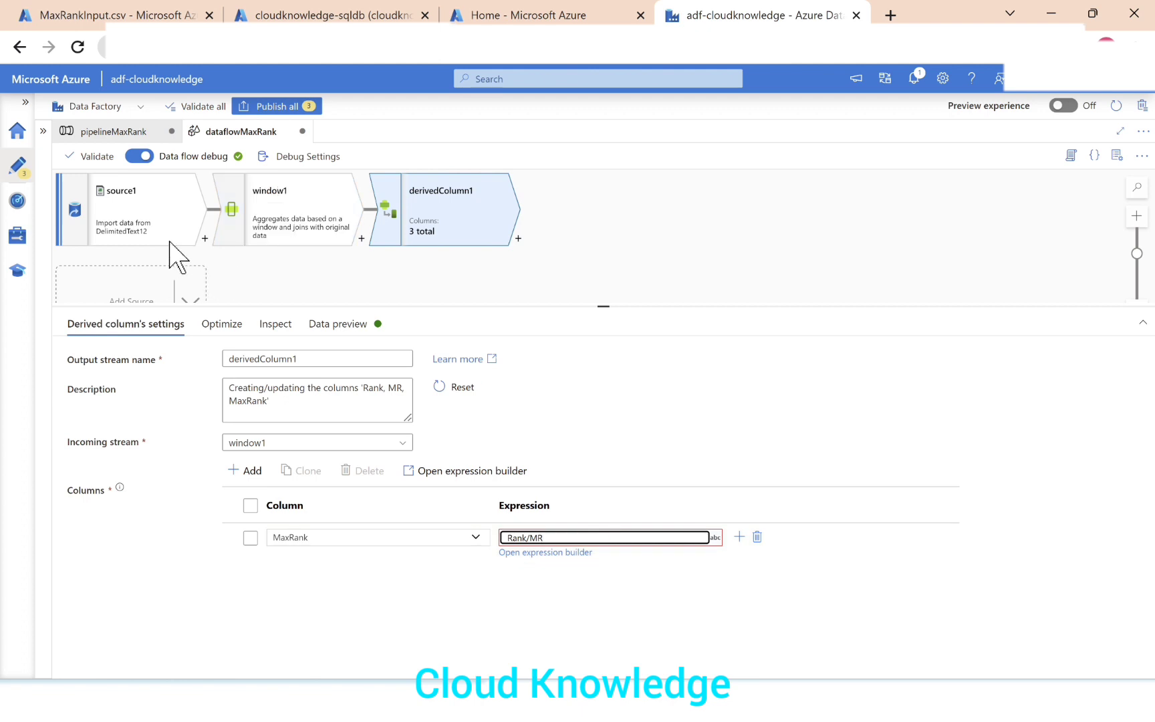
left_click(117, 222)
left_click(258, 349)
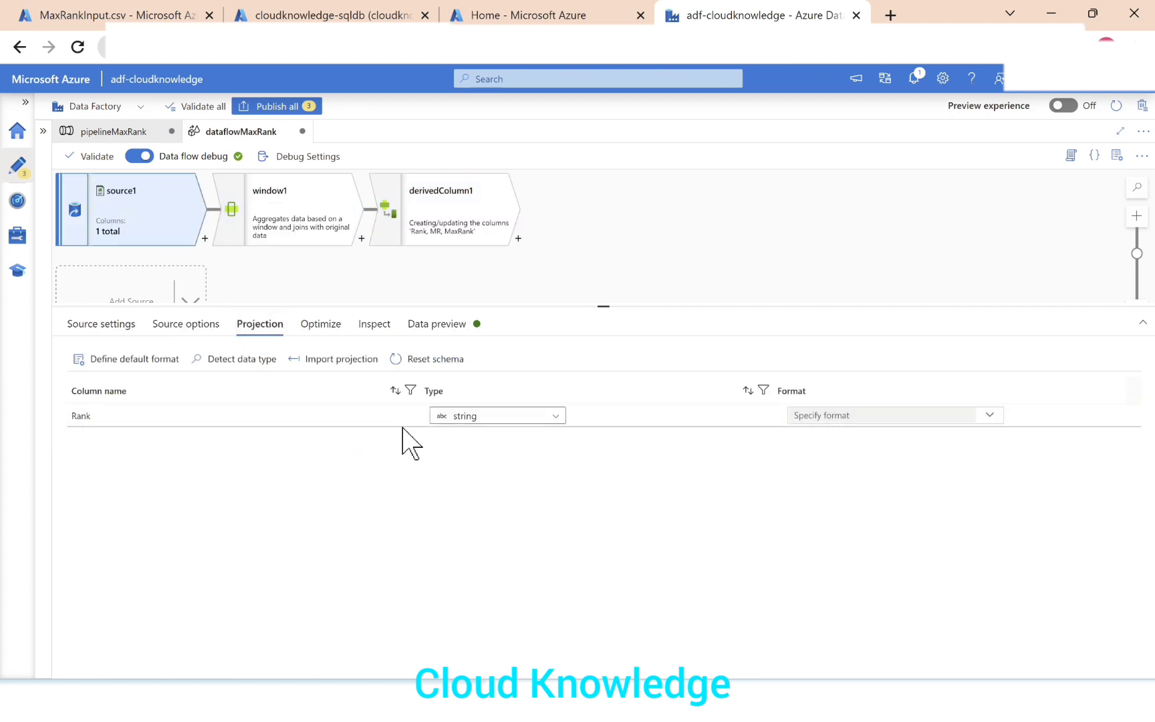
left_click(553, 418)
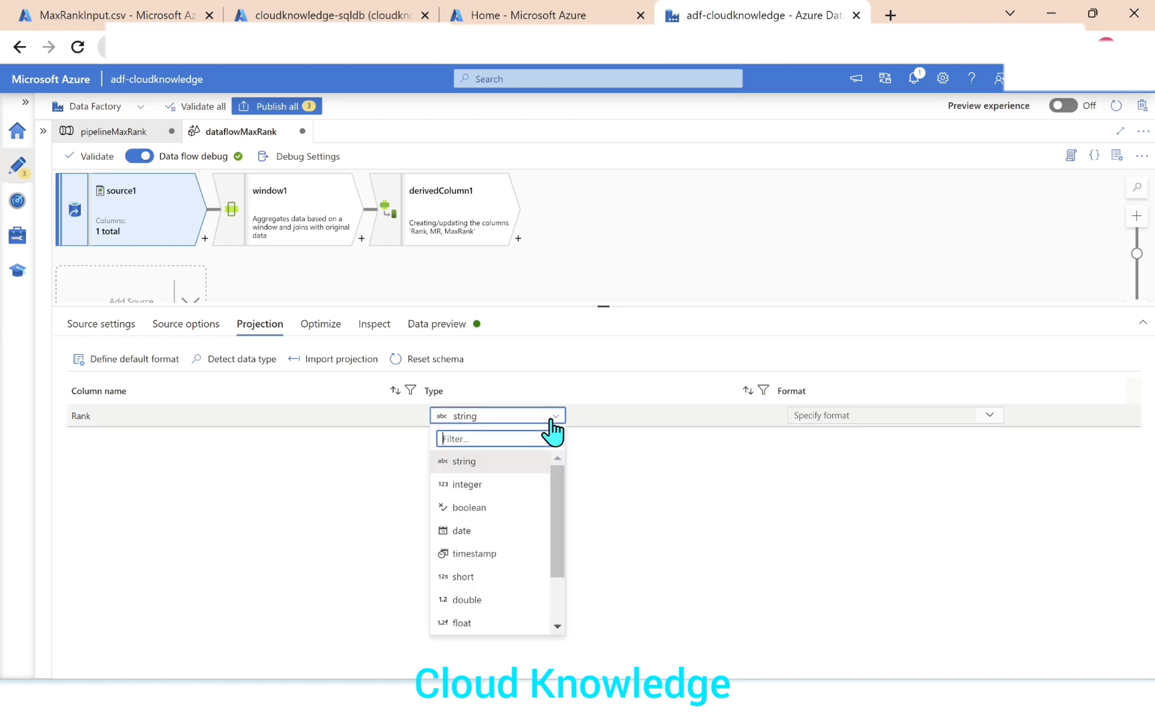
left_click(498, 486)
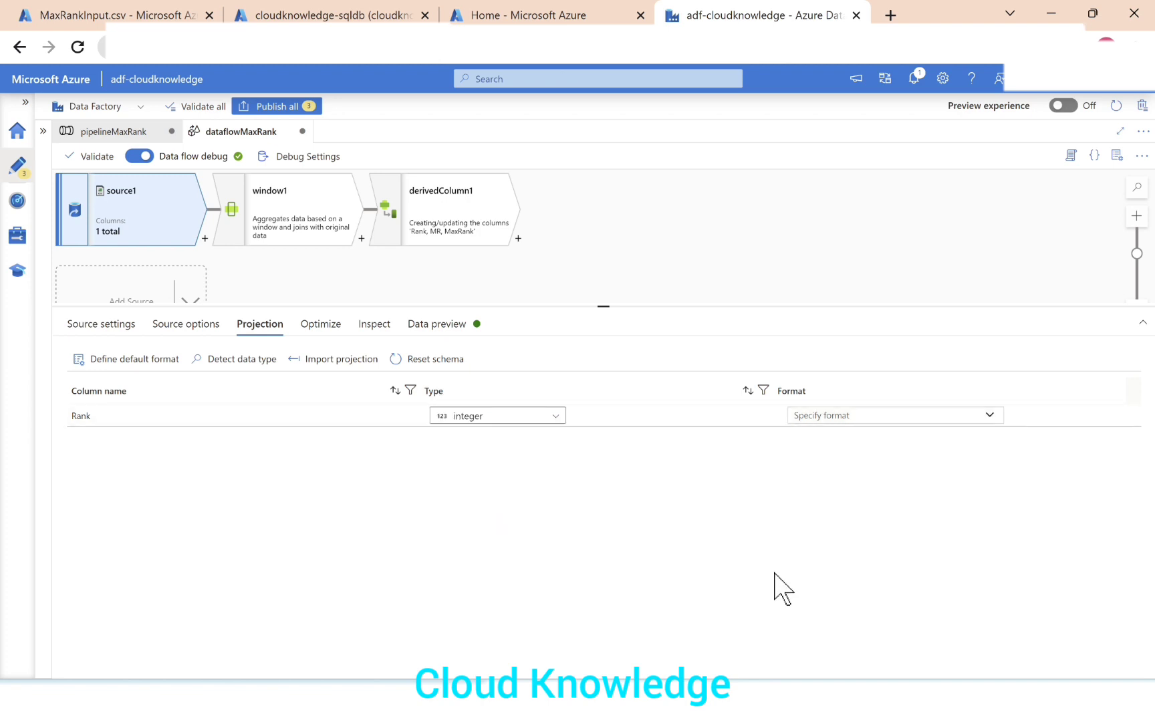
Recheck the MaxRank expression in derivedColumn1 and load that transformation's data preview.
left_click(454, 227)
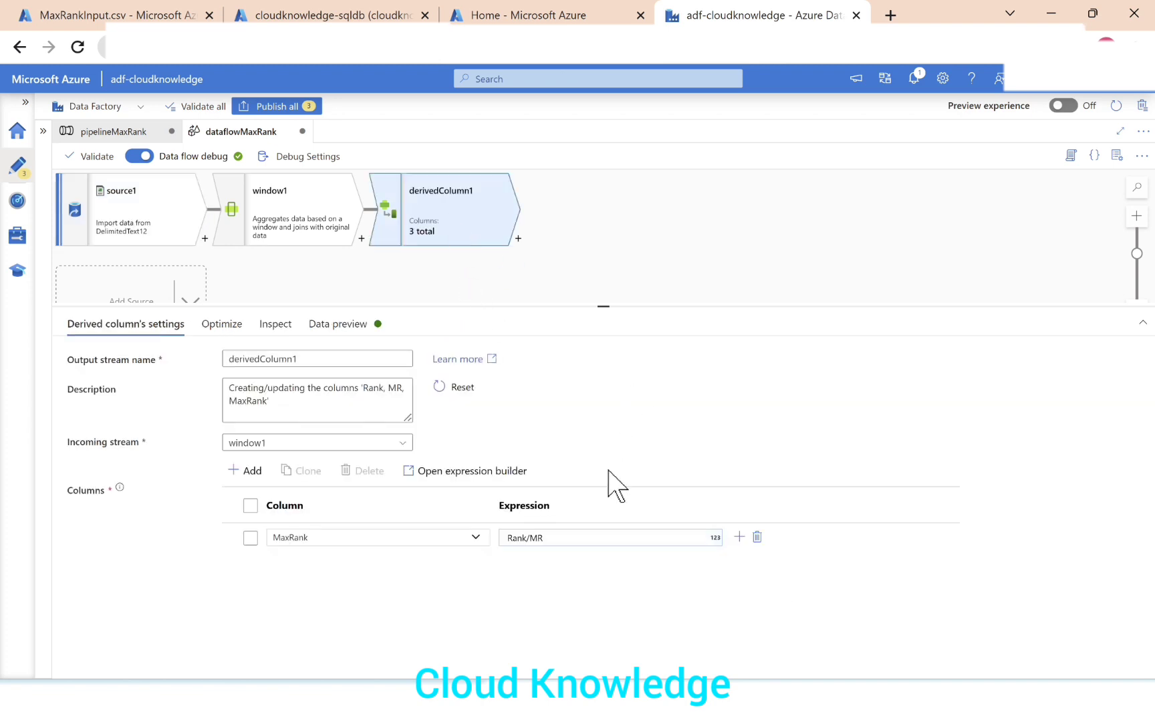
left_click(599, 537)
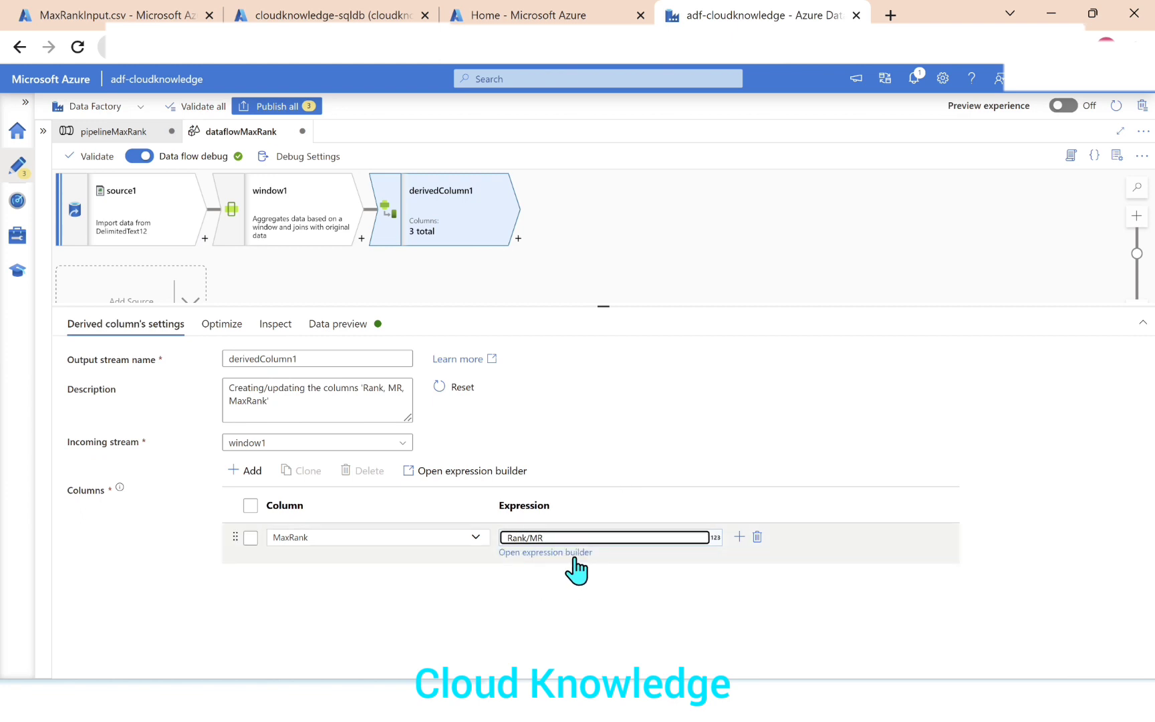
left_click(319, 325)
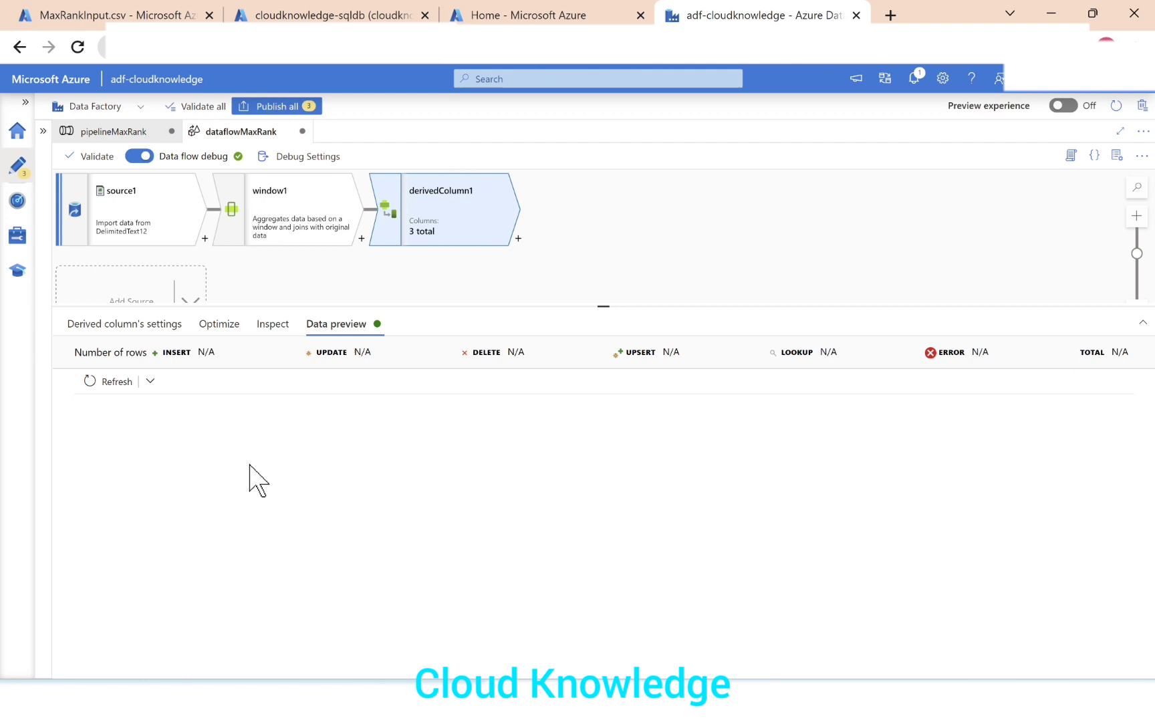
left_click(117, 382)
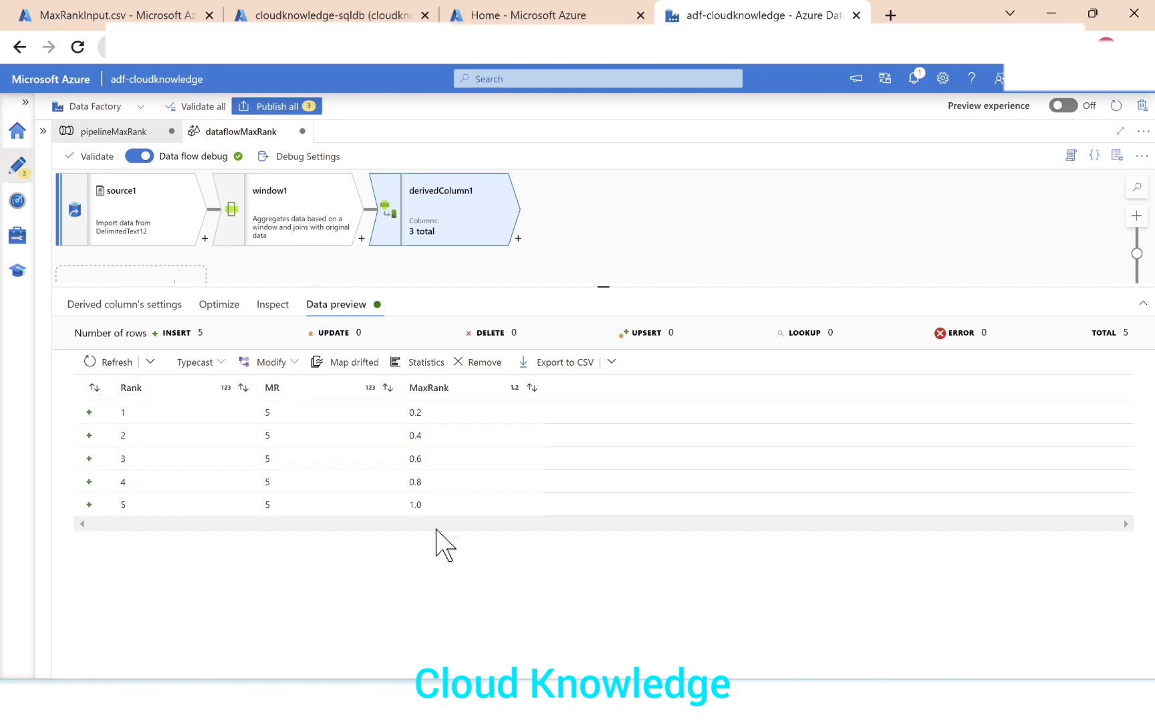
Switch to Excel to review the expected Rank and MaxRank output dataset, and return to the data flow in the browser.
left_click(615, 702)
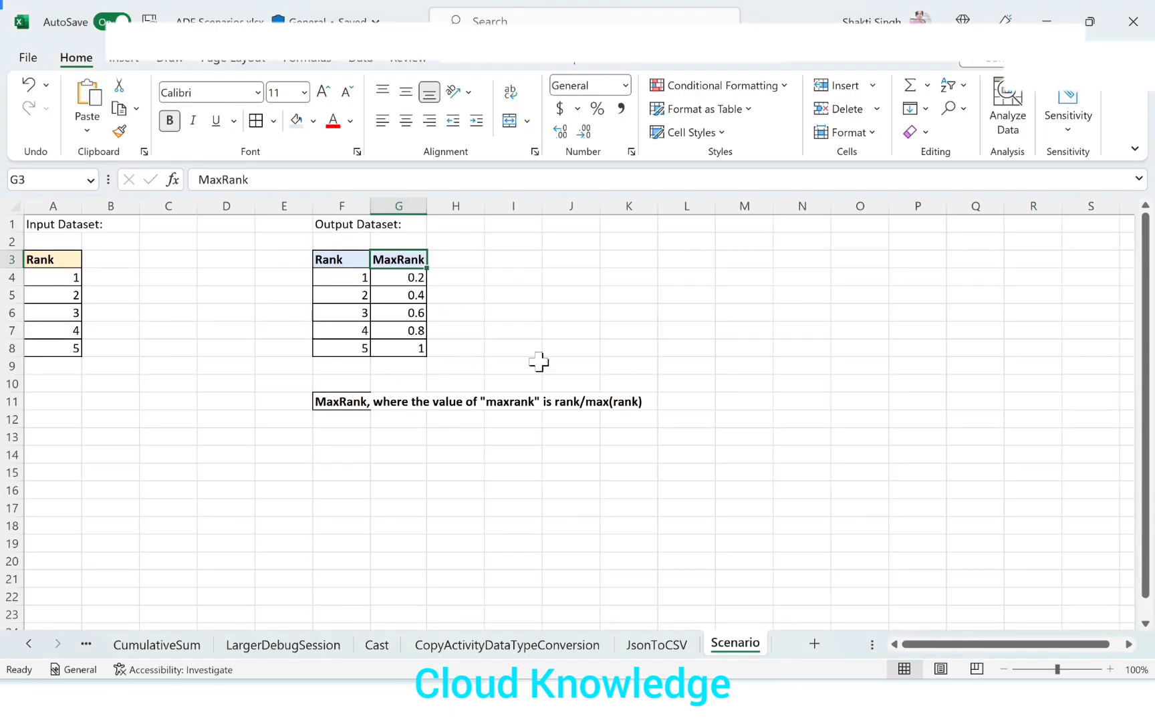
left_click_drag(339, 264, 396, 343)
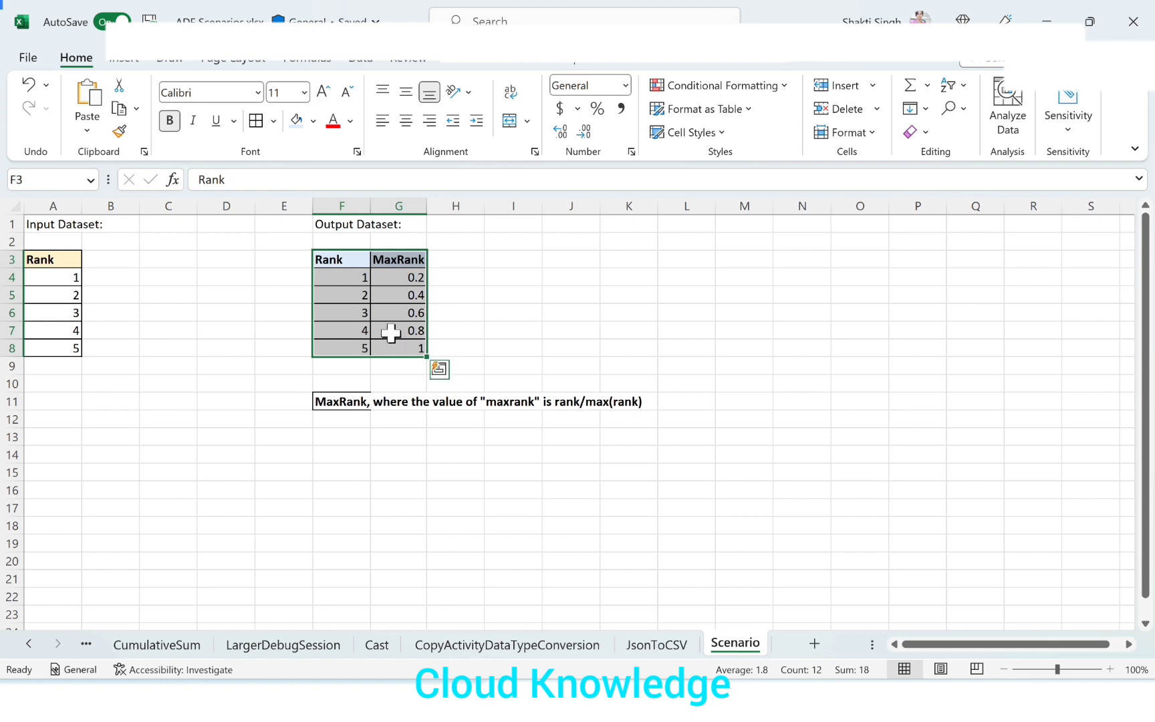
key("alt+Tab")
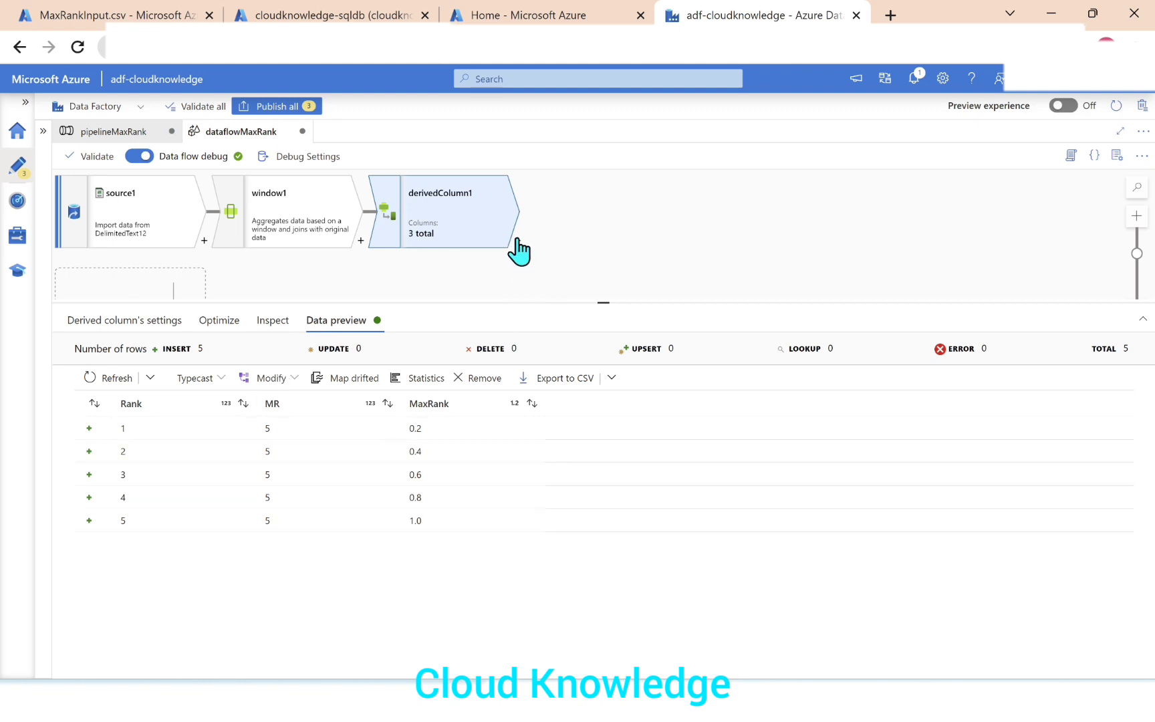
Drop the MR column with a Select transformation added after derivedColumn1, and load that transformation's data preview.
left_click(518, 240)
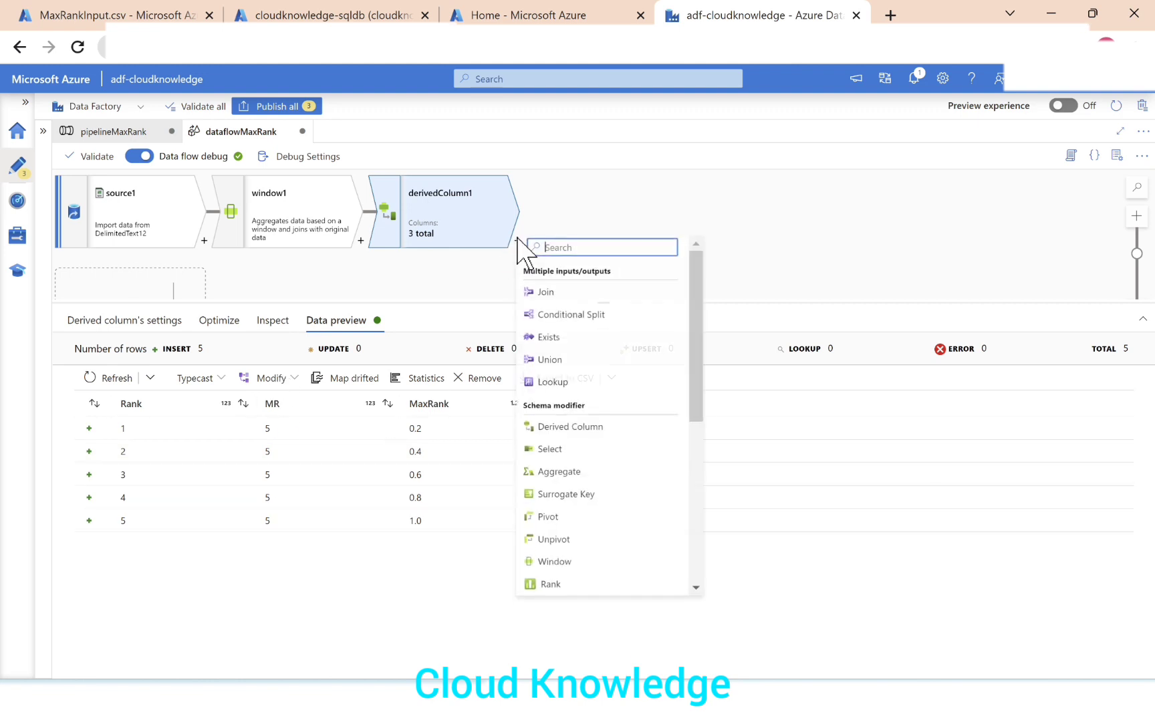
left_click(545, 456)
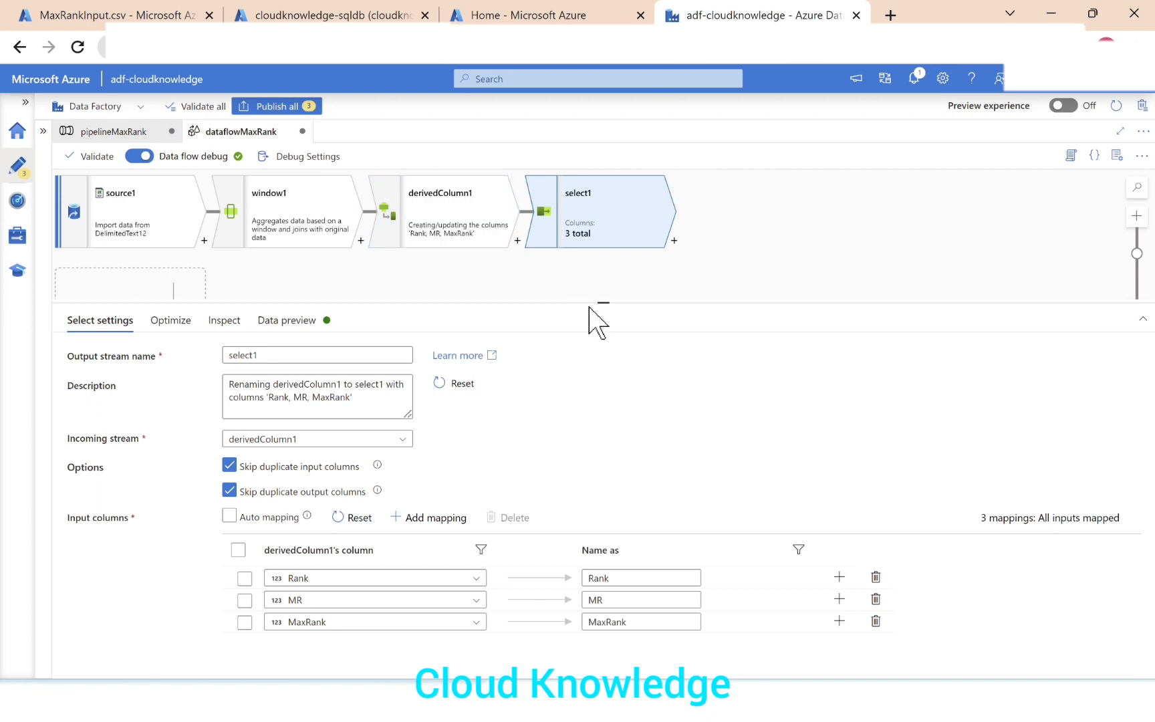
left_click_drag(588, 302, 587, 275)
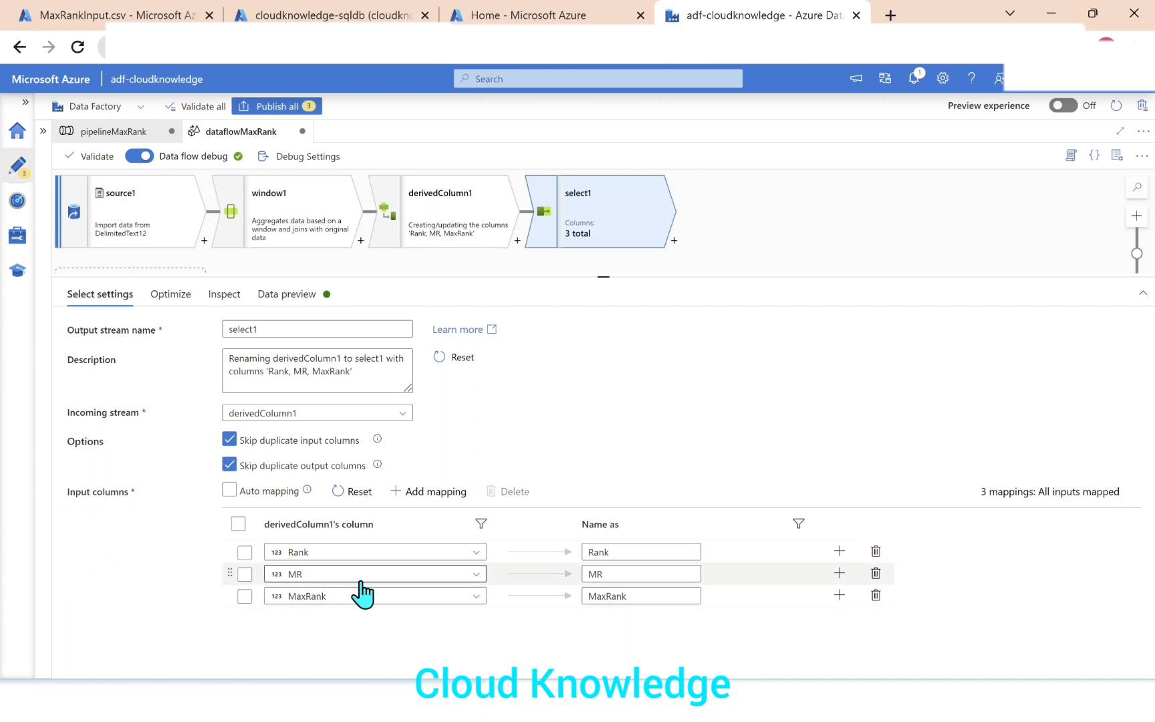
left_click(876, 574)
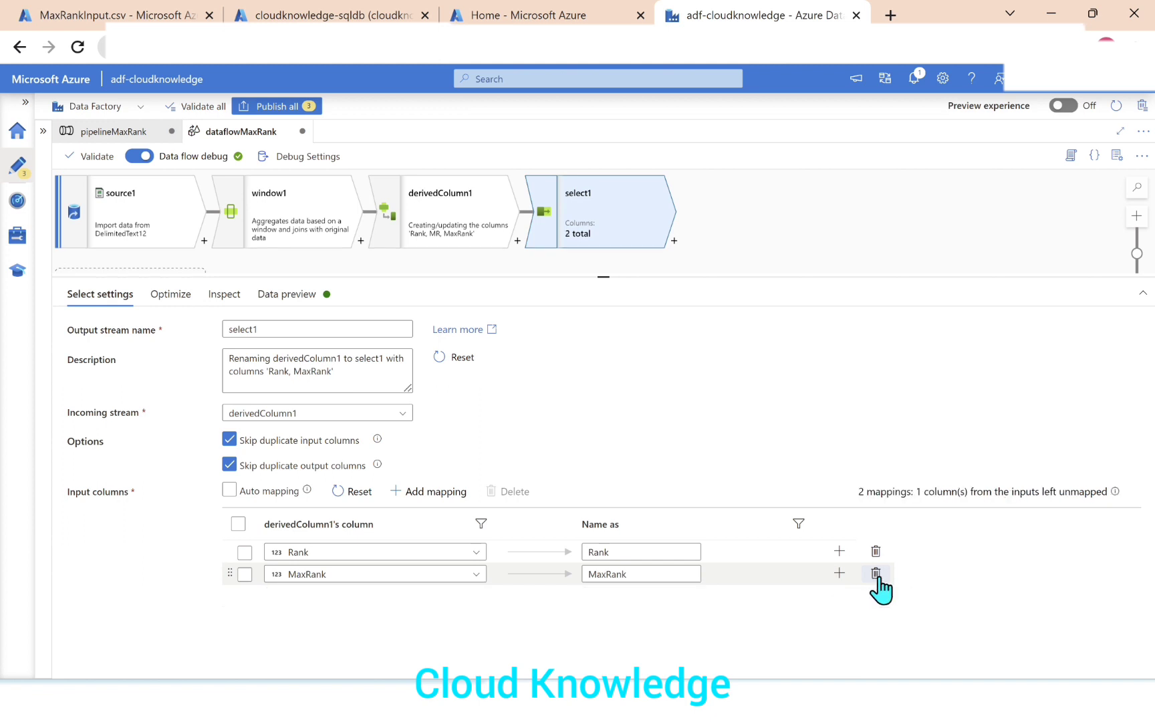
left_click(294, 296)
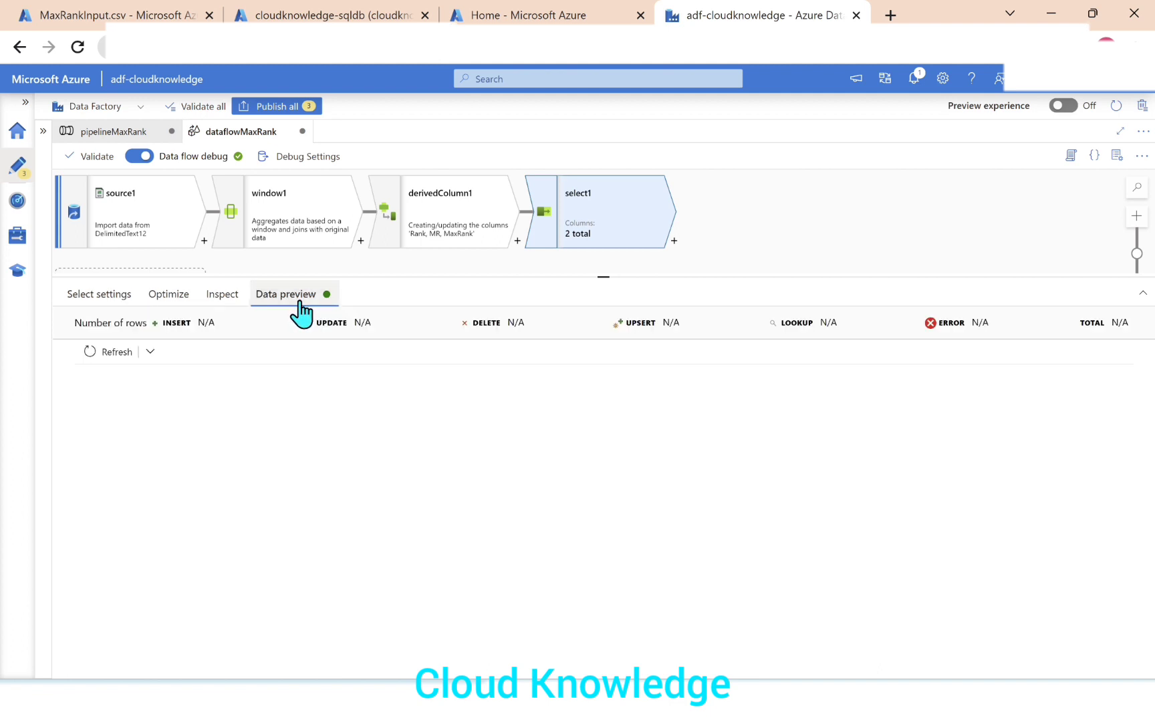
left_click(113, 352)
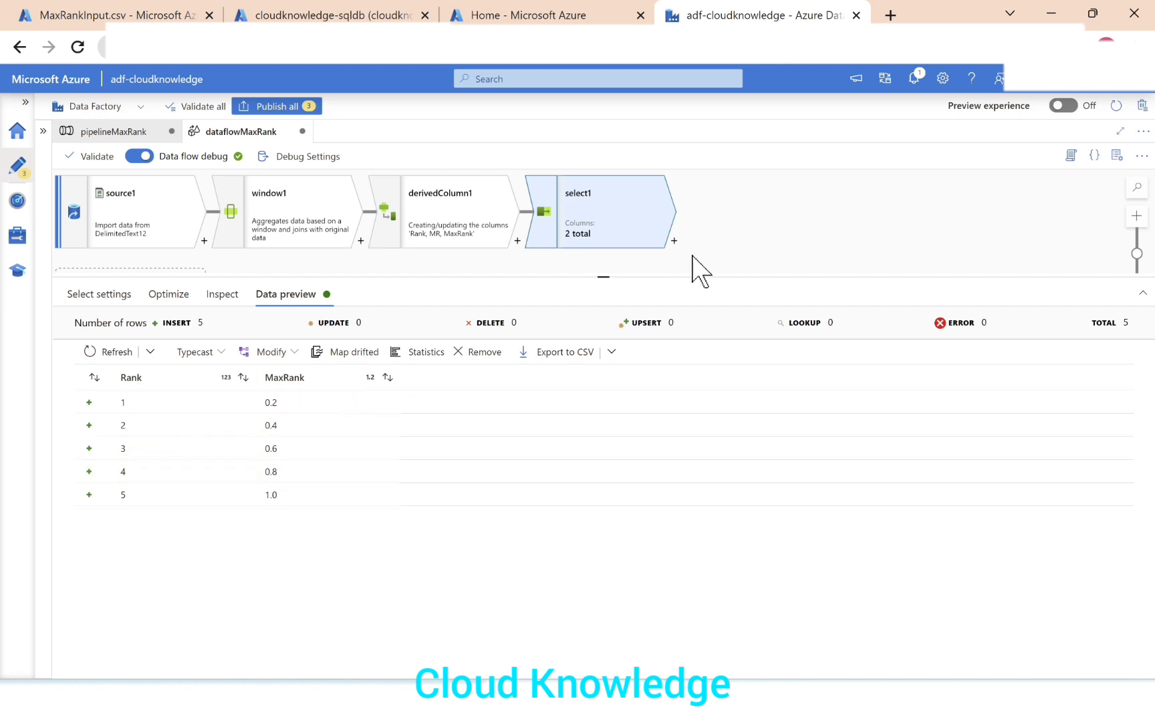
Add a Sink after select1 and start a new Azure Data Lake Storage Gen2 dataset for it in DelimitedText format.
left_click(674, 241)
scroll(795, 602, "down", 5)
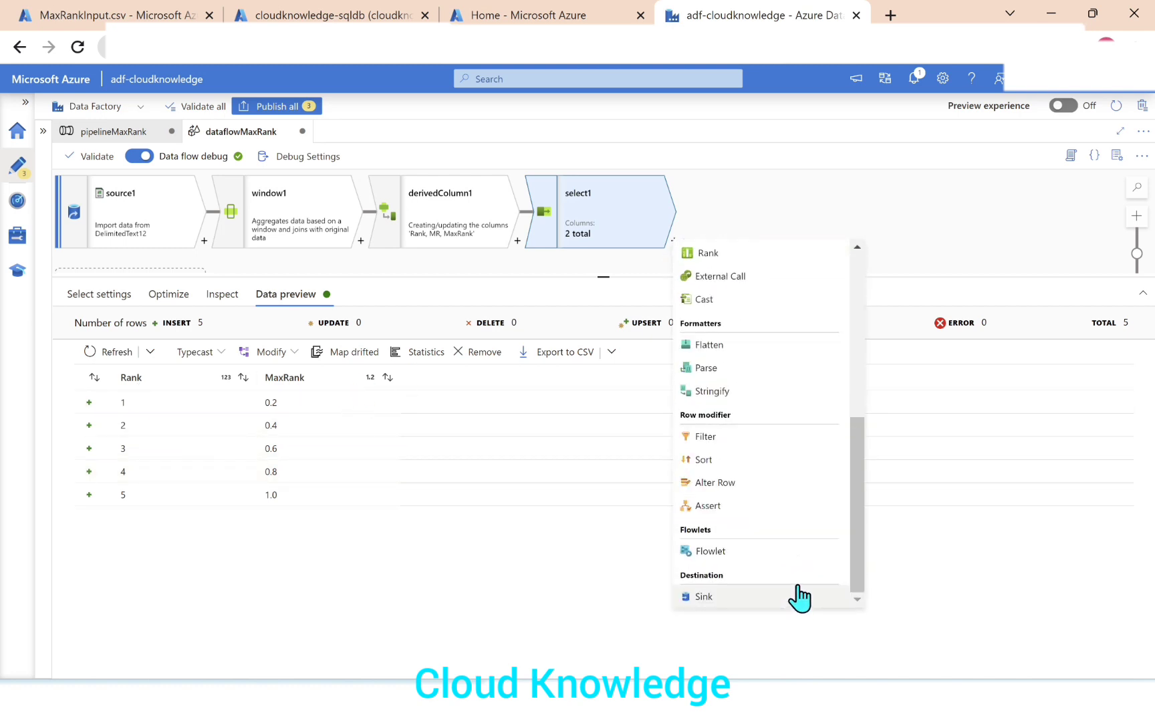
left_click(759, 597)
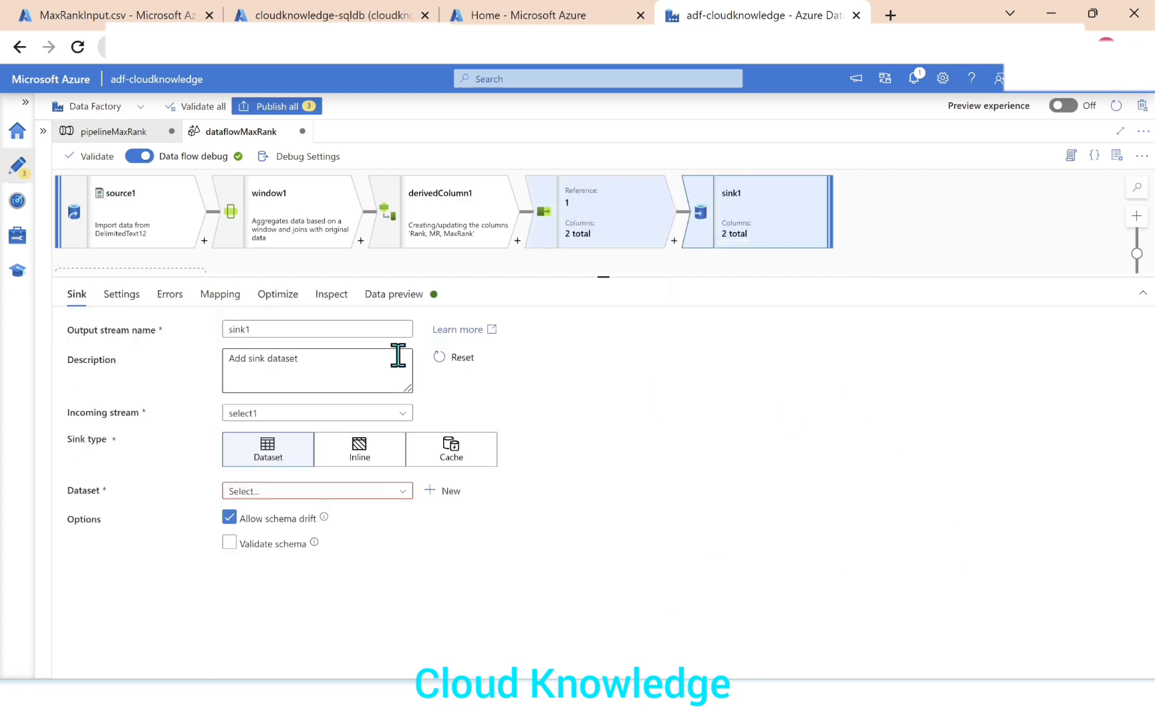
left_click(443, 491)
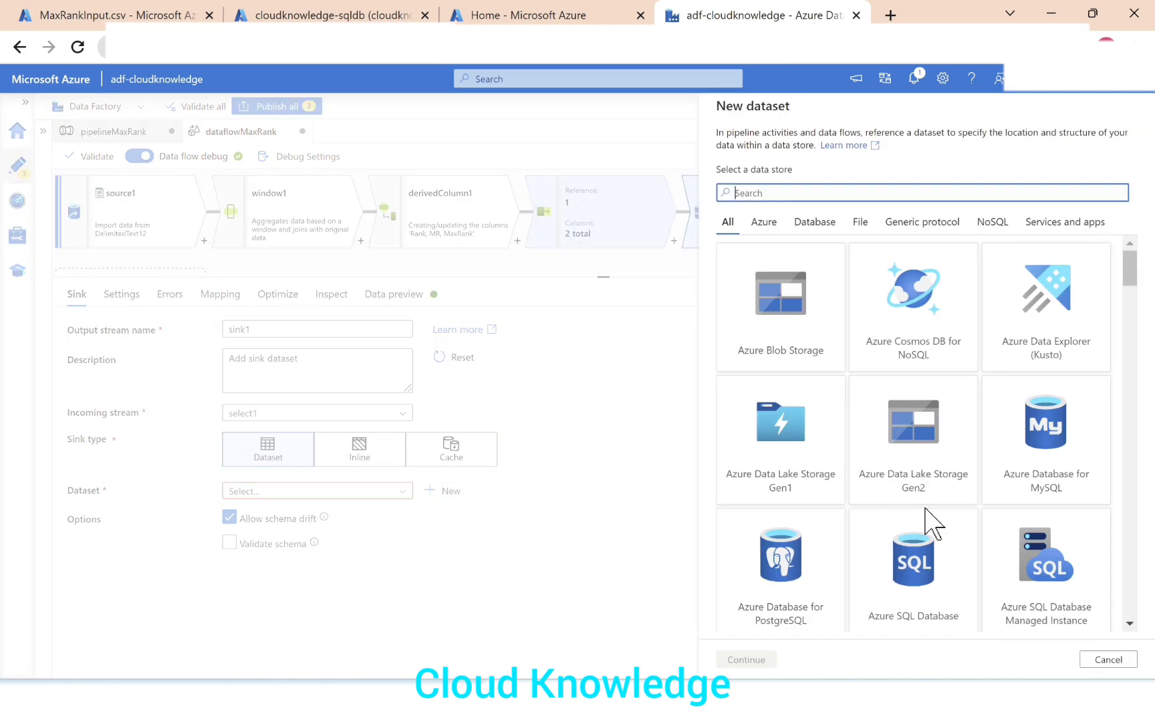
left_click(946, 478)
left_click(755, 660)
left_click(913, 260)
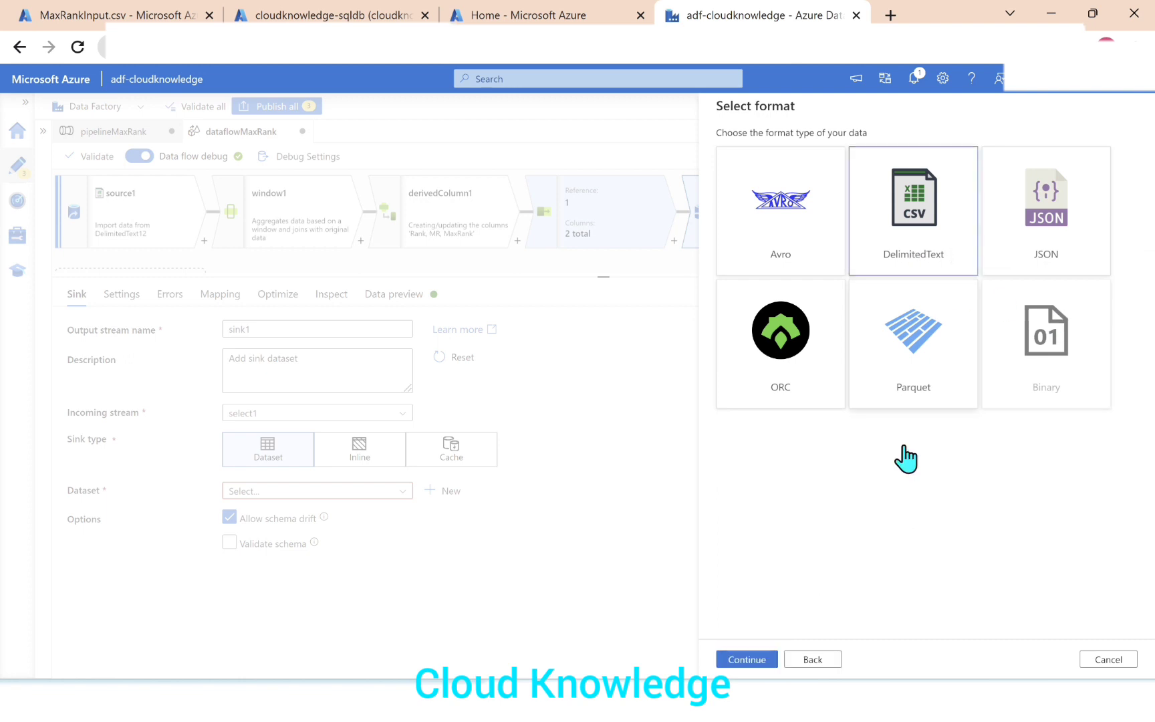
left_click(759, 660)
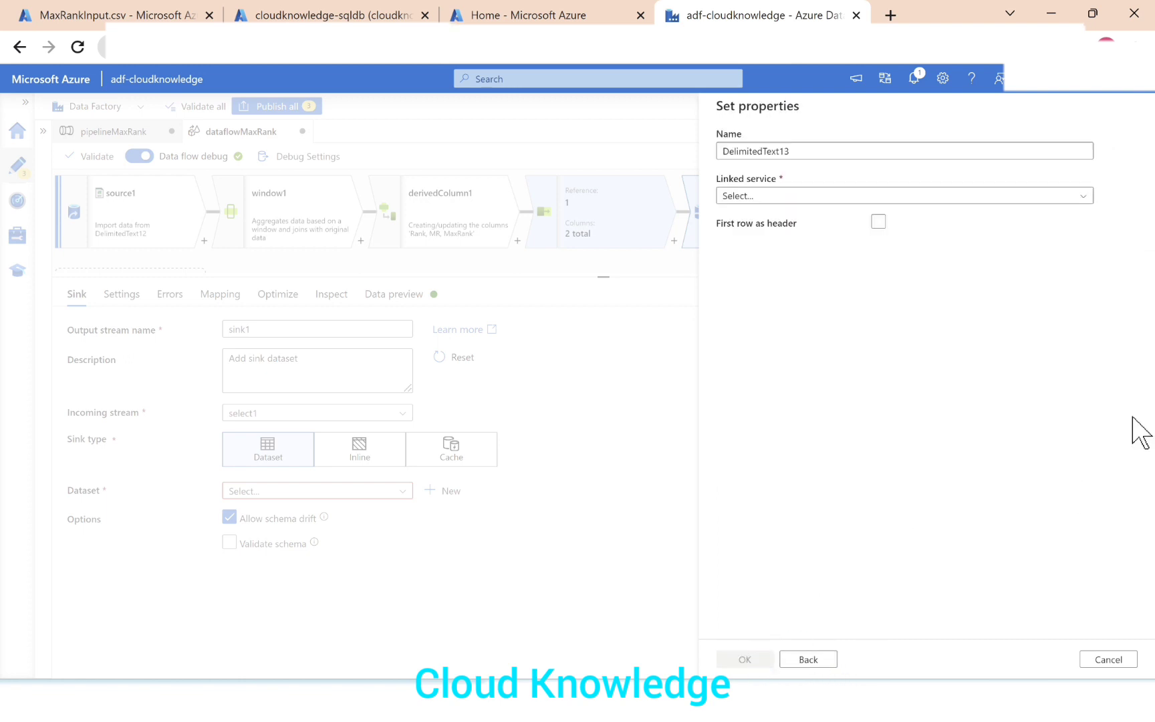
Create the sink dataset with linked service AzureDataLakeStorage1, the testoutput folder as file path, and first row as header.
left_click(968, 196)
left_click(792, 289)
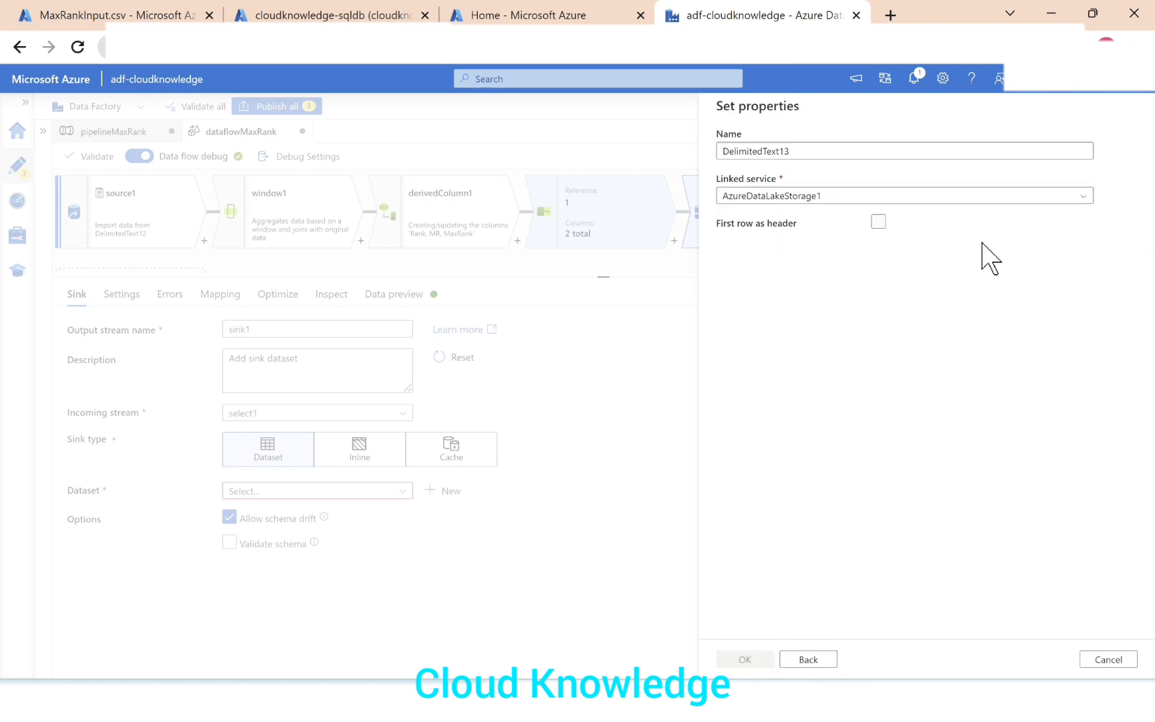
left_click(1104, 238)
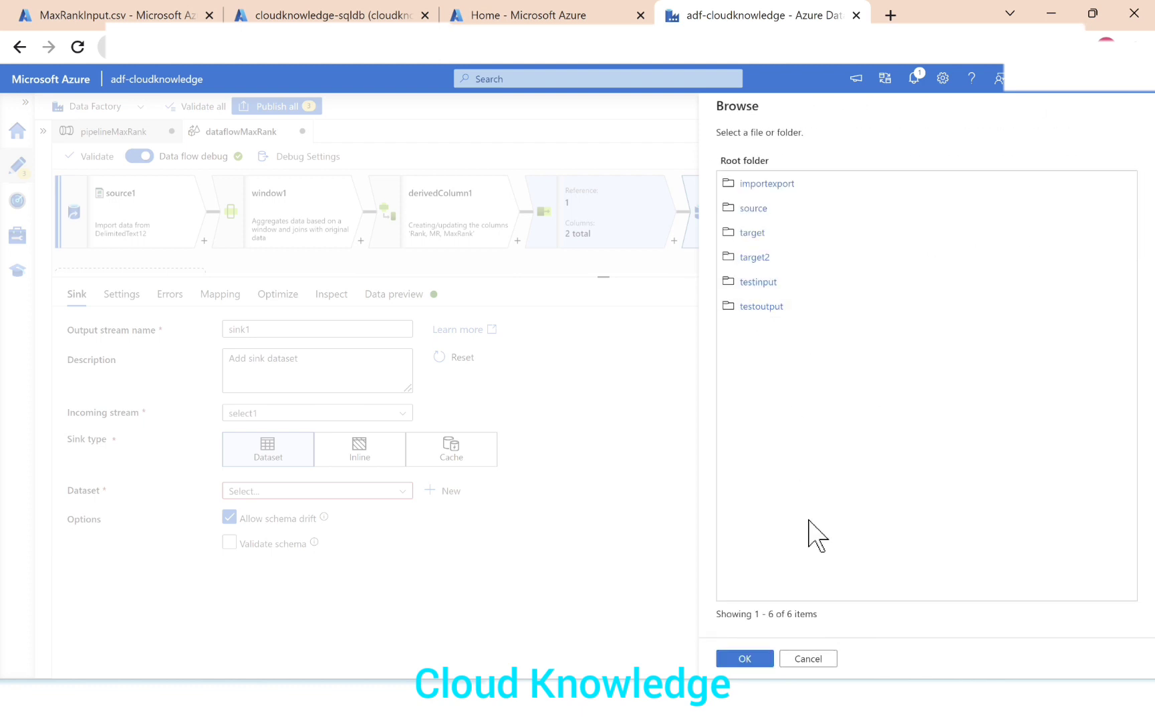
left_click(755, 307)
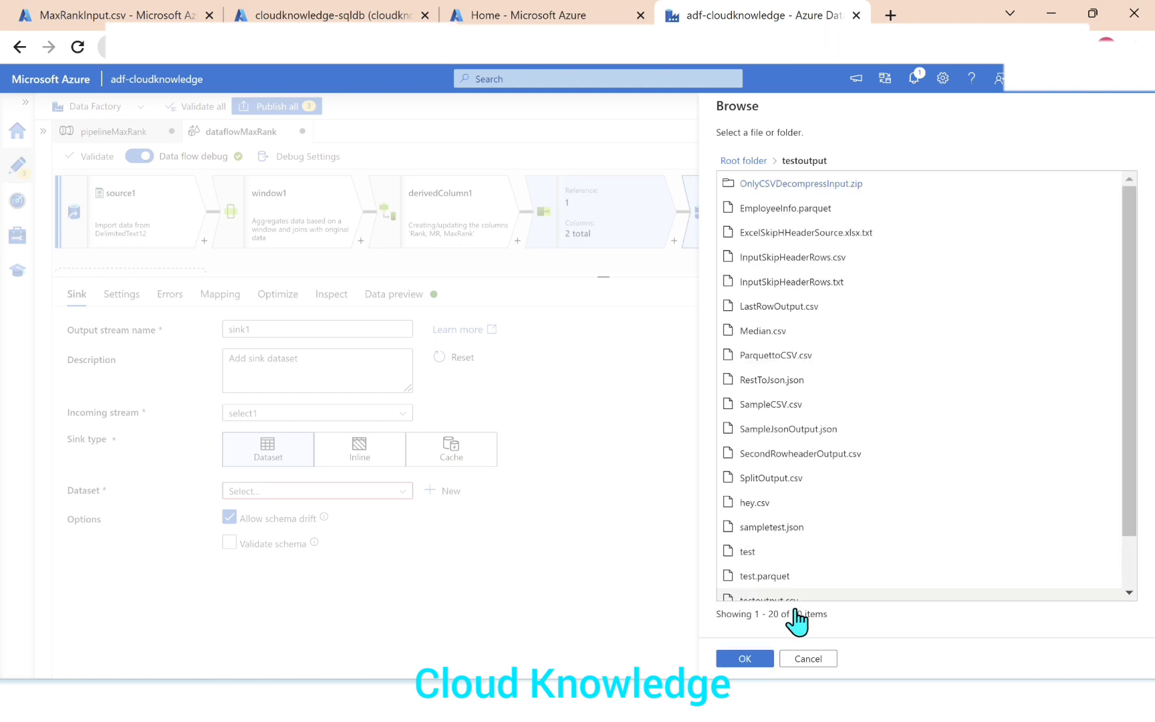
left_click(768, 665)
left_click(876, 266)
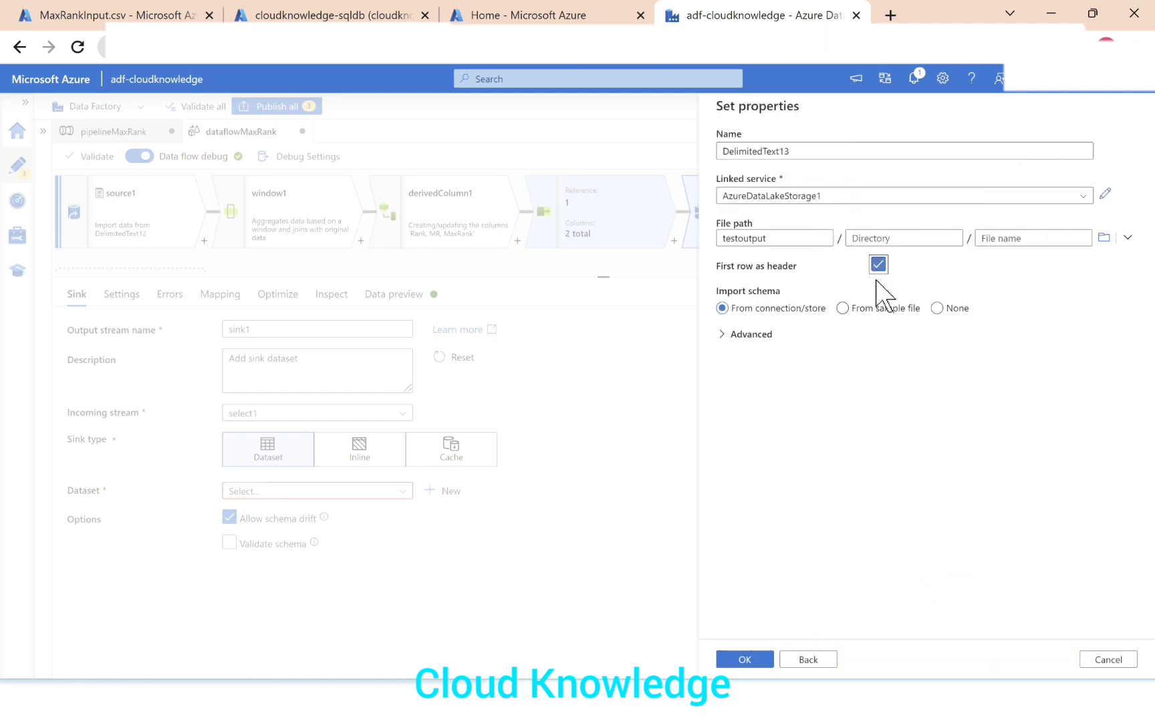
left_click(759, 660)
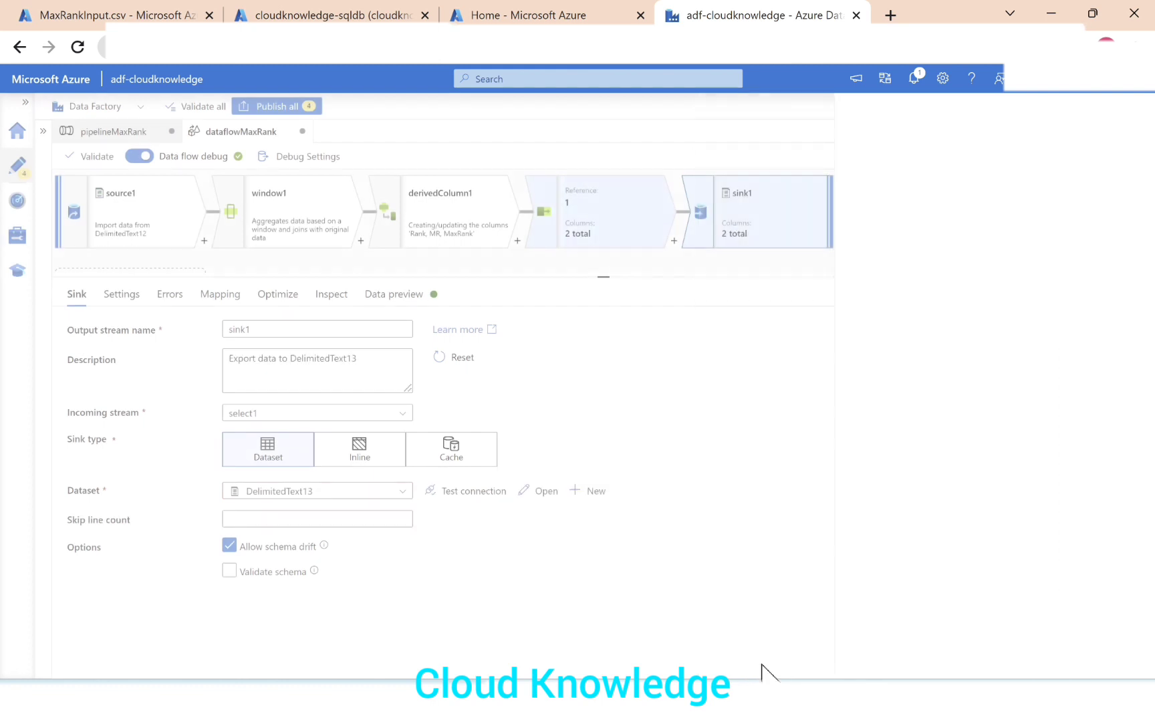
Set the sink to output to a single file named MaxRankOutput.csv, using a single partition.
left_click(121, 295)
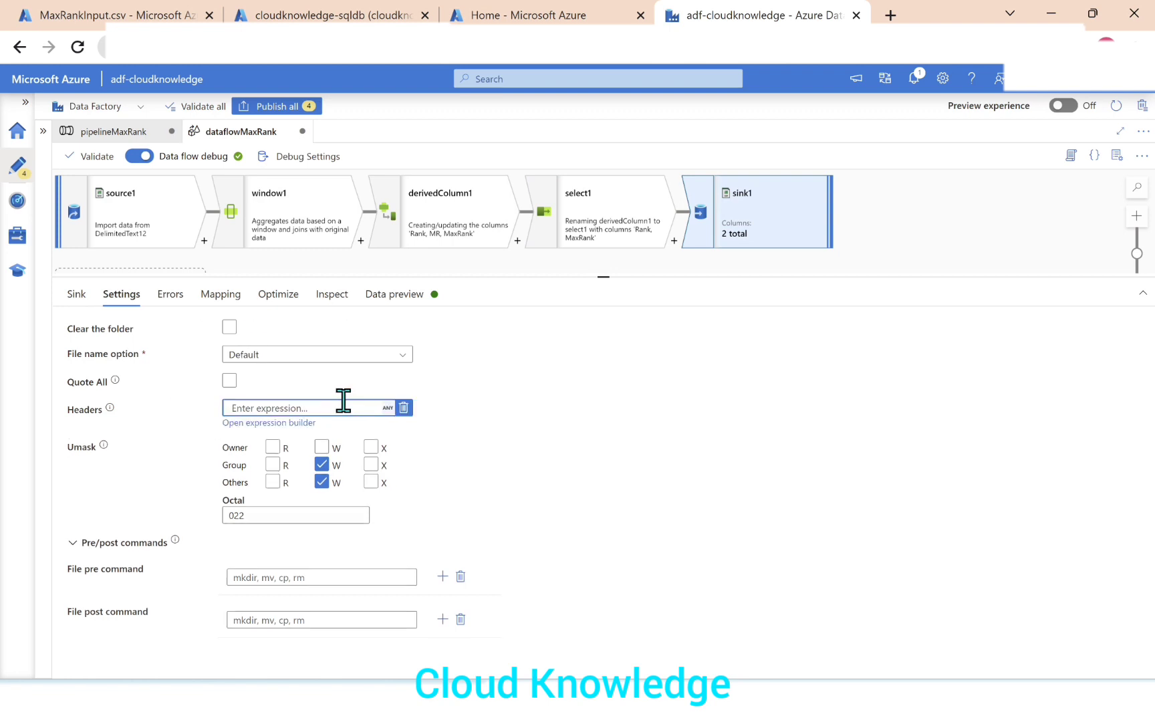
left_click(284, 355)
left_click(270, 489)
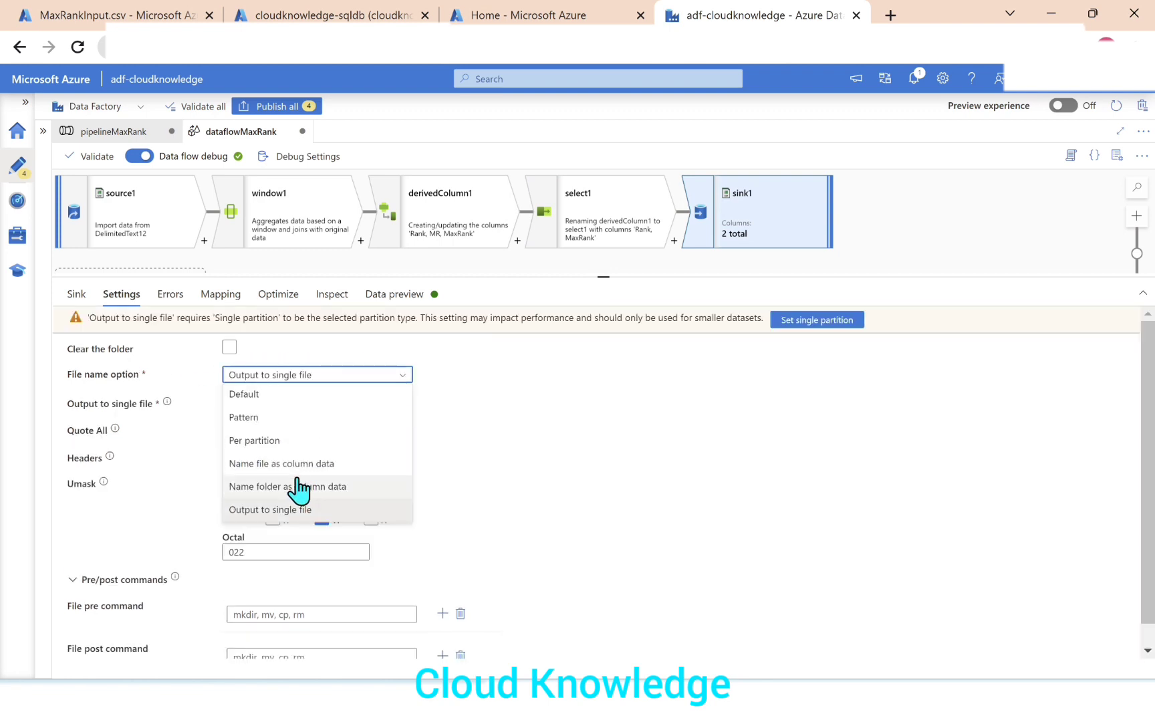
left_click(268, 516)
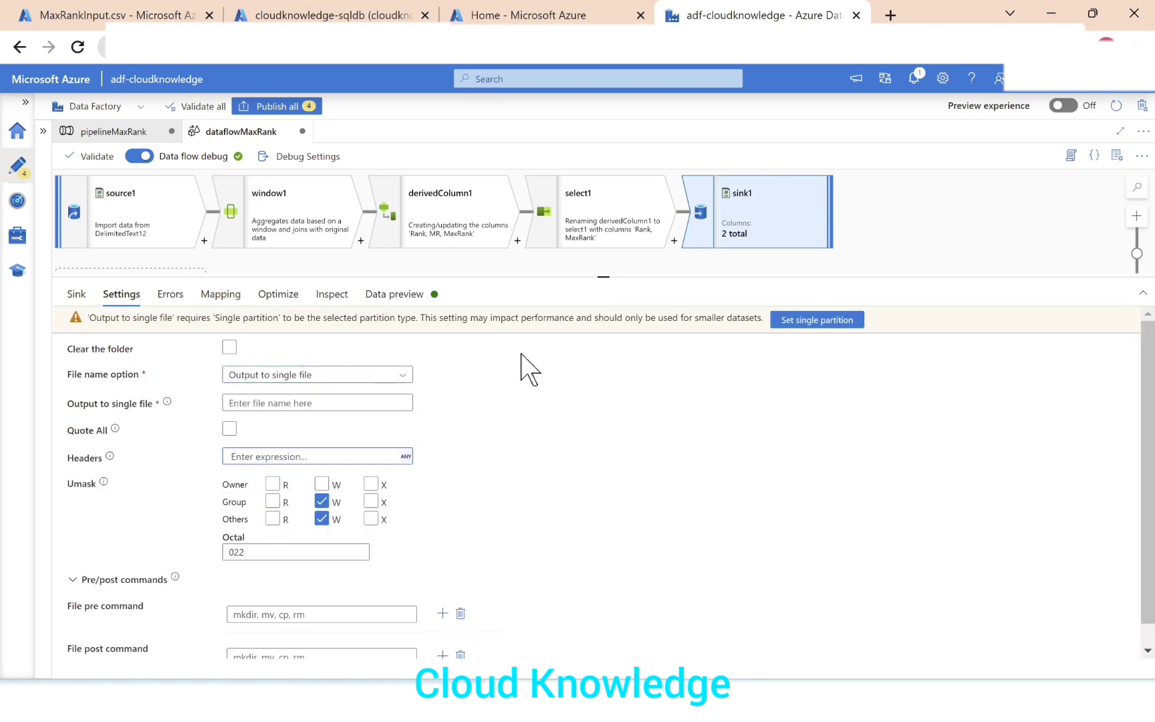
left_click(809, 323)
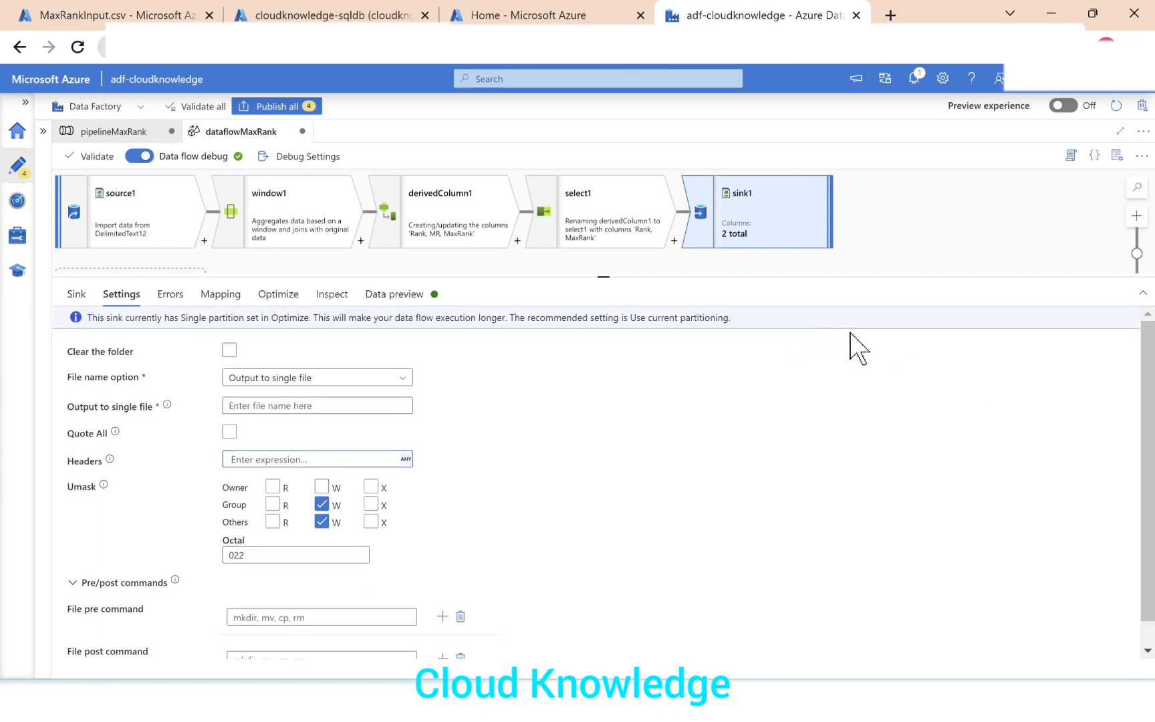
left_click(300, 405)
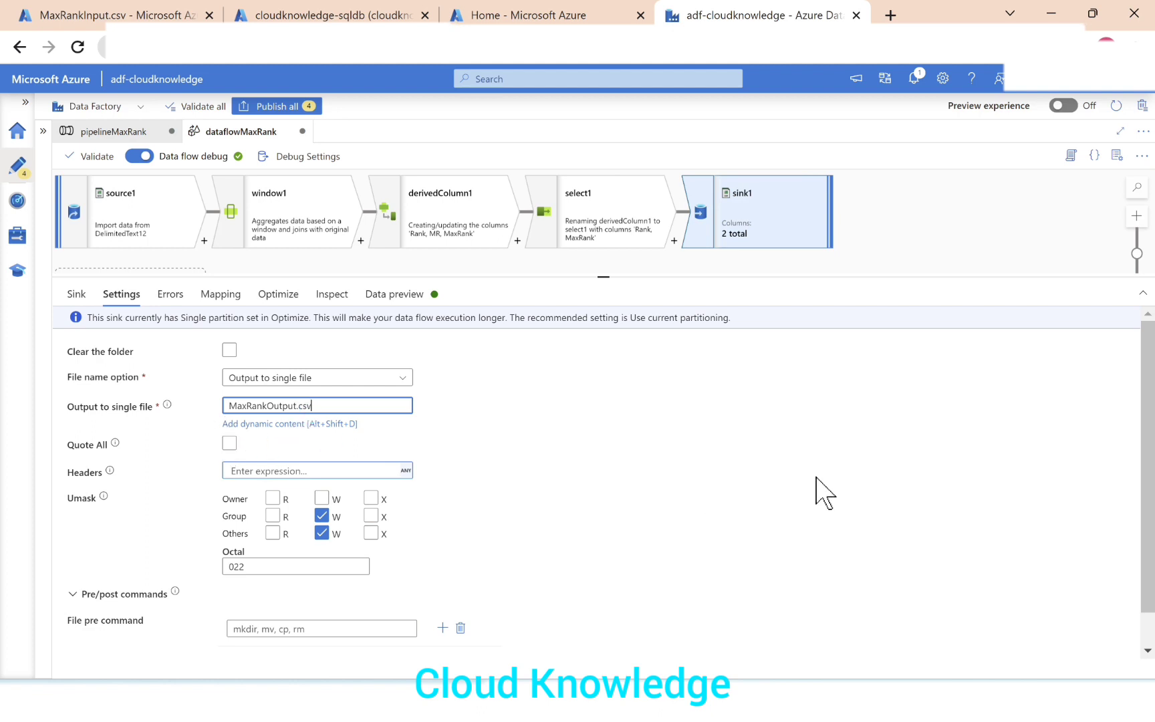
Validate the dataflowMaxRank data flow and start a debug run of pipelineMaxRank.
left_click(83, 159)
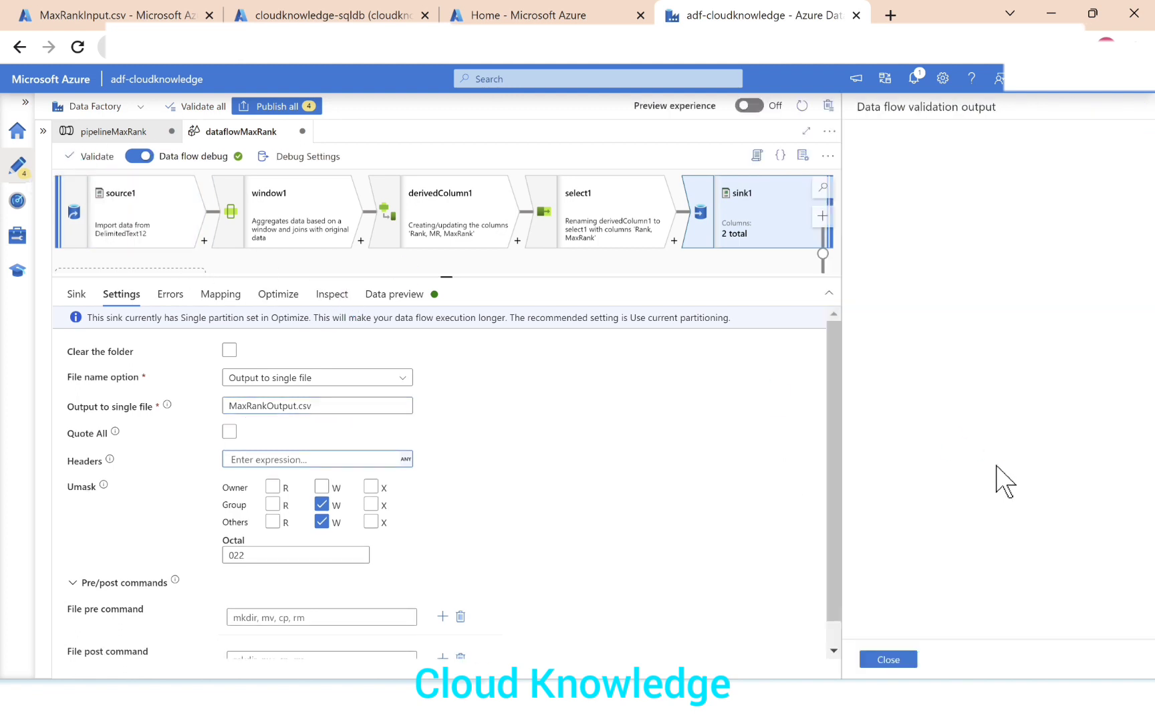
left_click(893, 665)
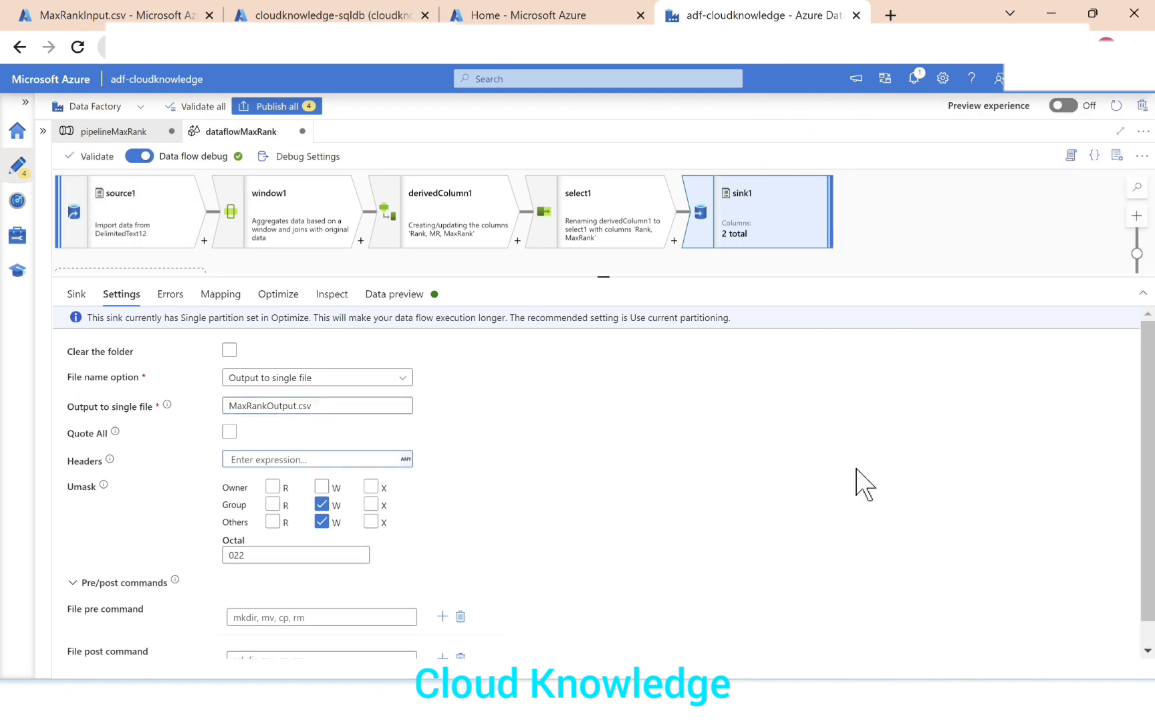
left_click(100, 132)
left_click(305, 158)
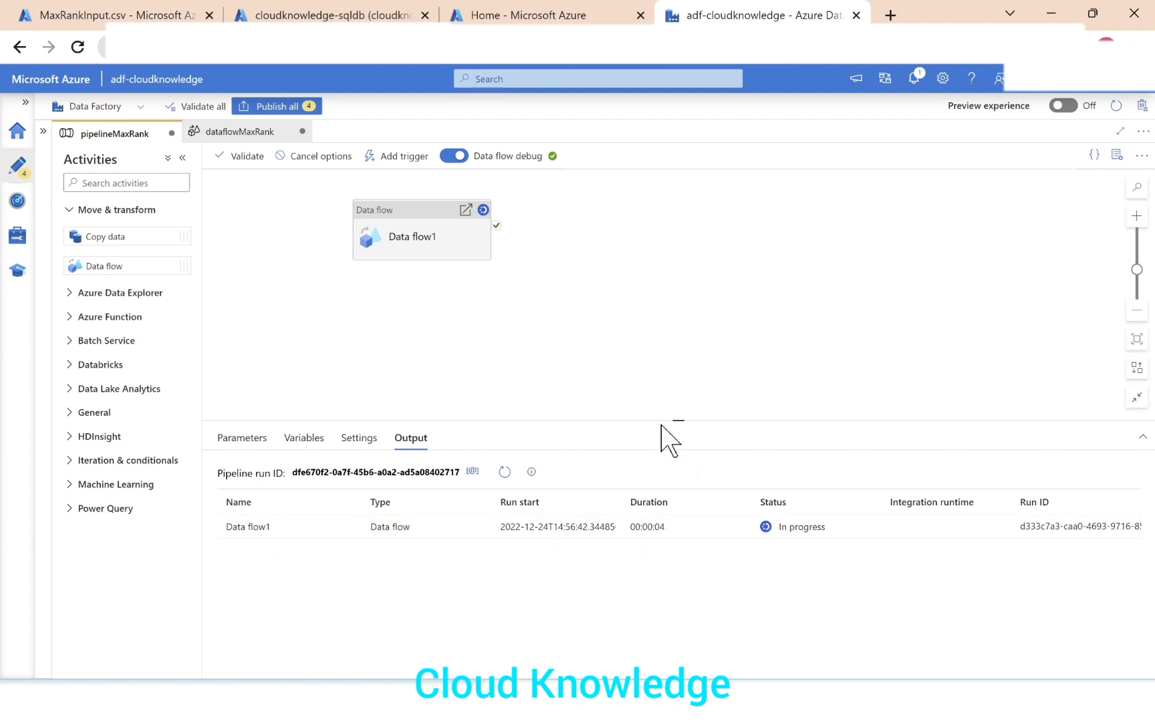
left_click_drag(659, 420, 662, 371)
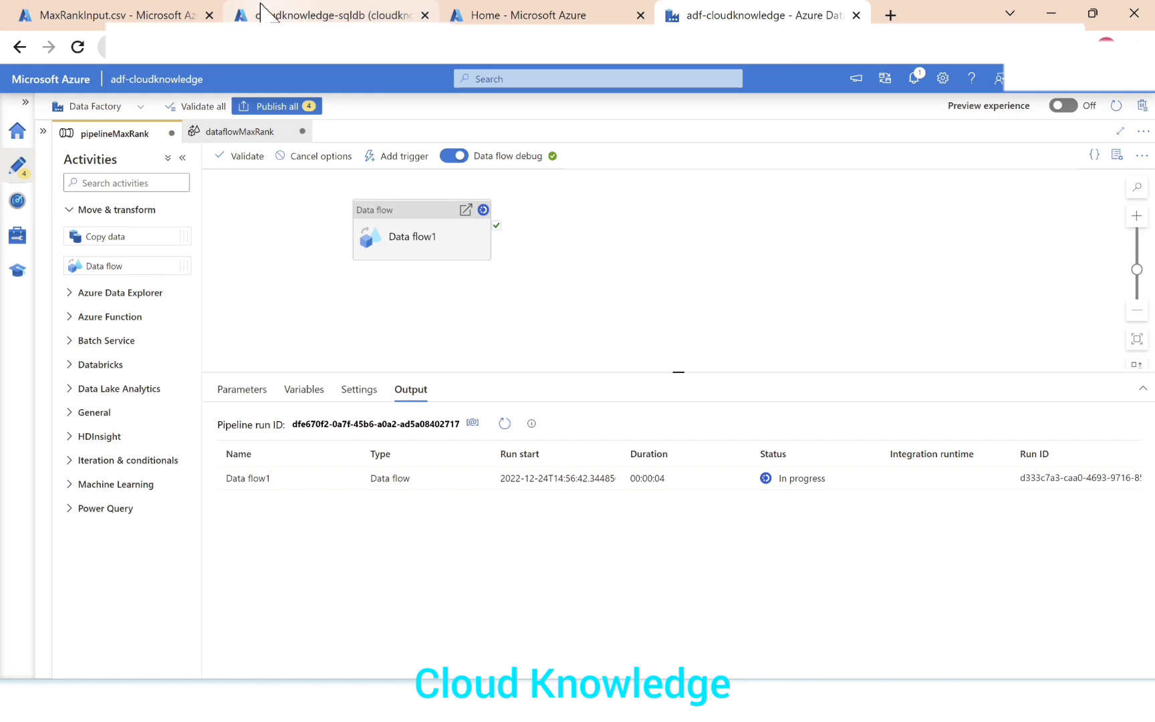
Open the testoutput container of the cloudknowlegegen2 storage account to check its files.
left_click(93, 15)
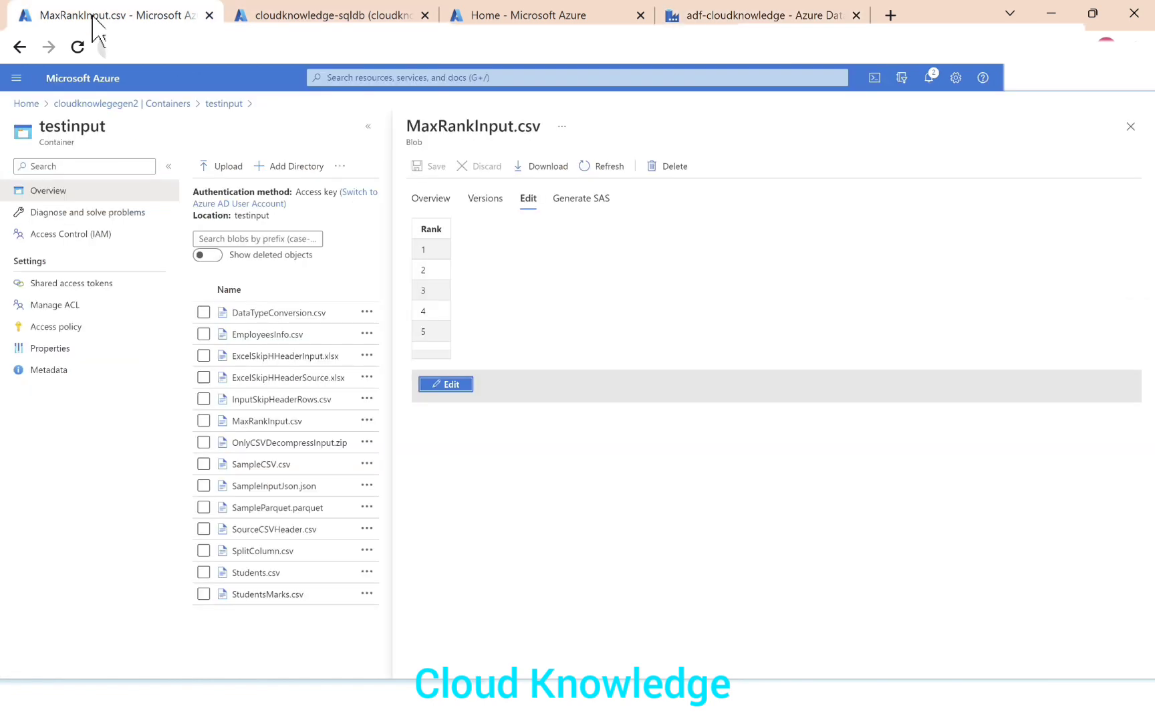
left_click(145, 104)
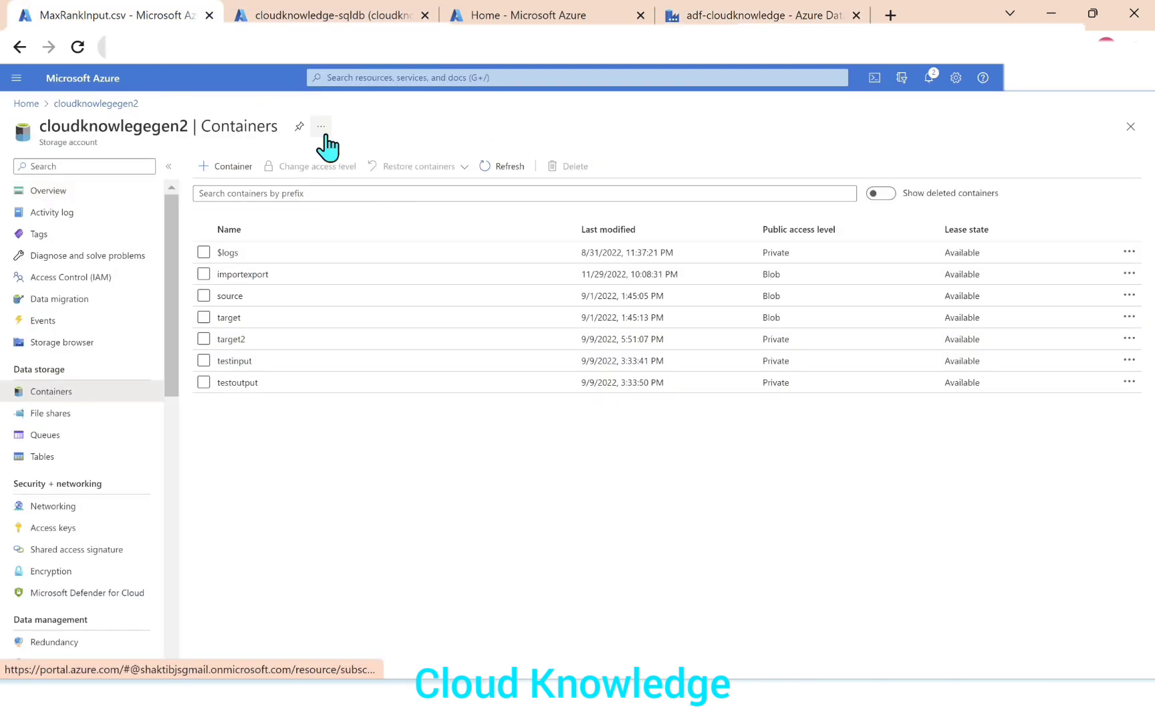
left_click(239, 385)
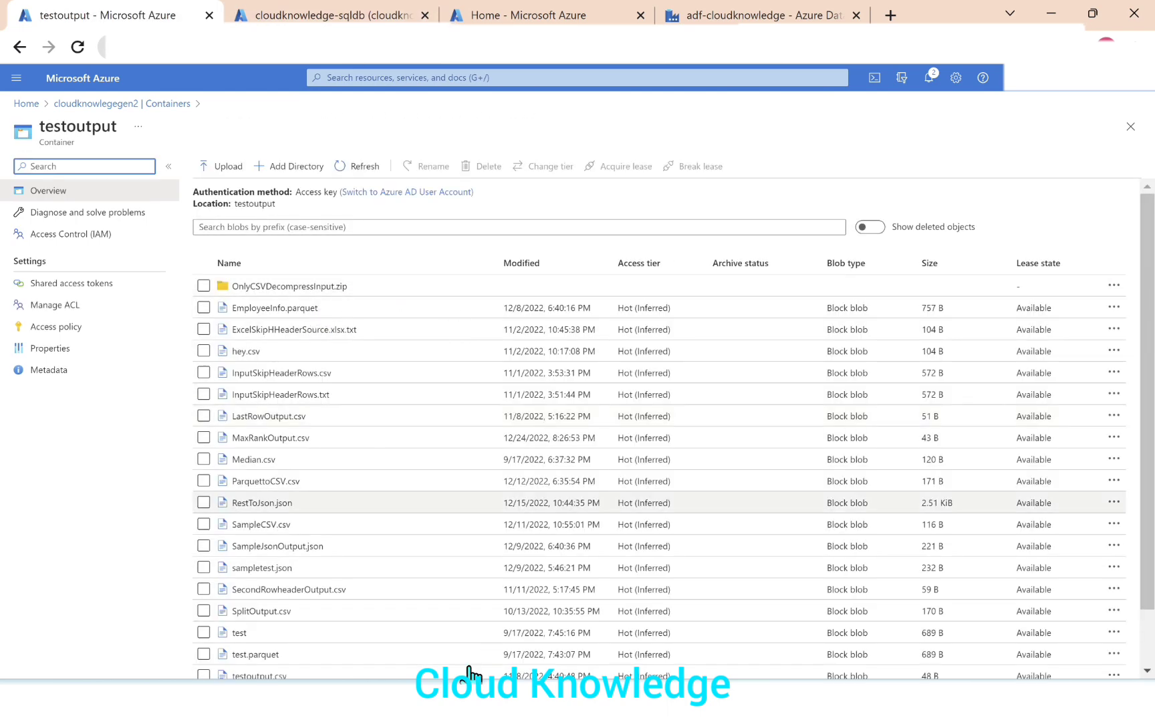
Refresh the debug run status of pipelineMaxRank until the run ends, and return to the testoutput container.
left_click(729, 13)
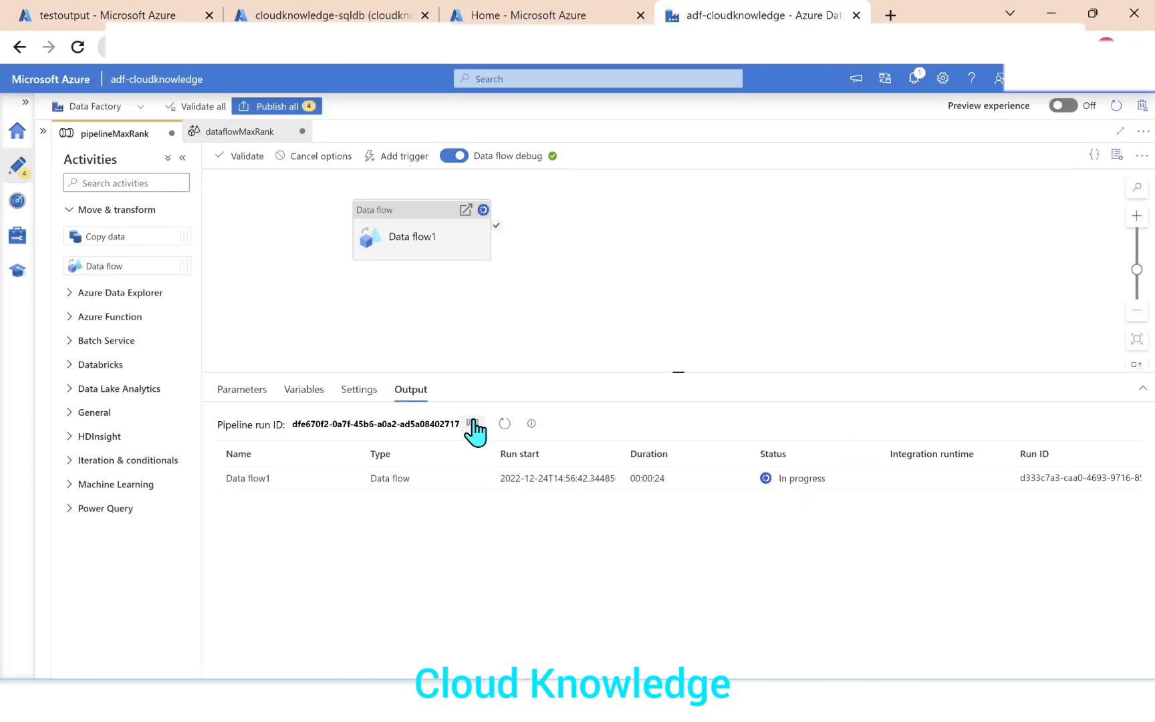
left_click(505, 423)
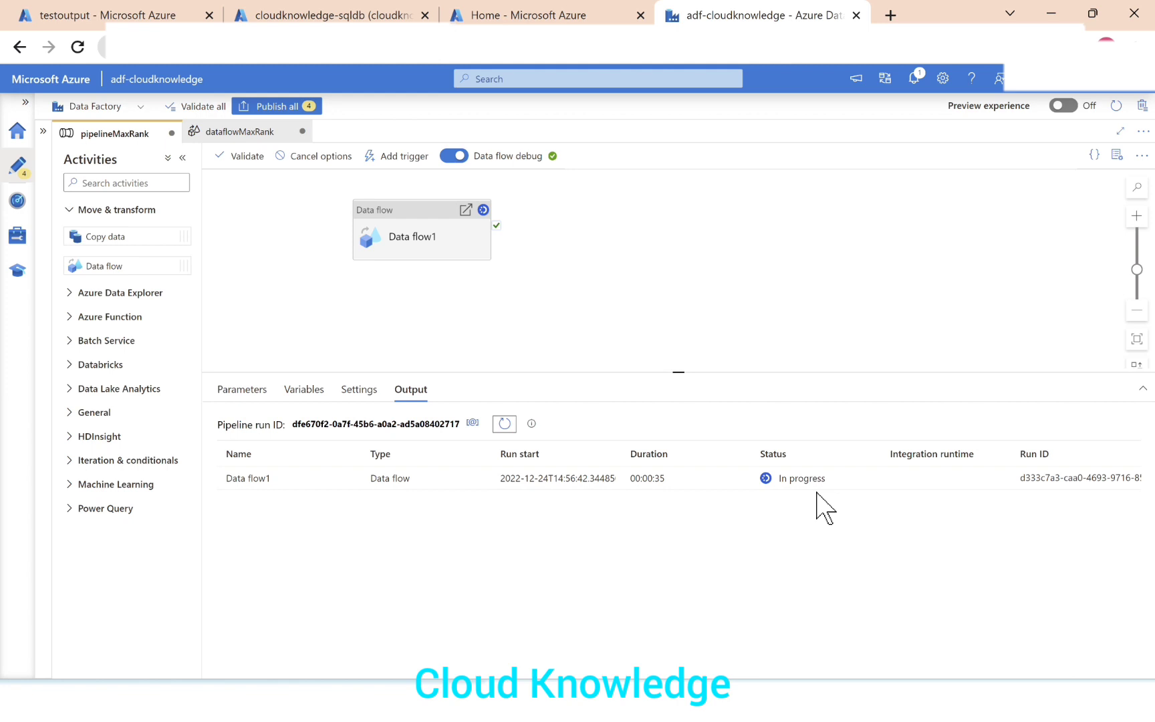
left_click(504, 423)
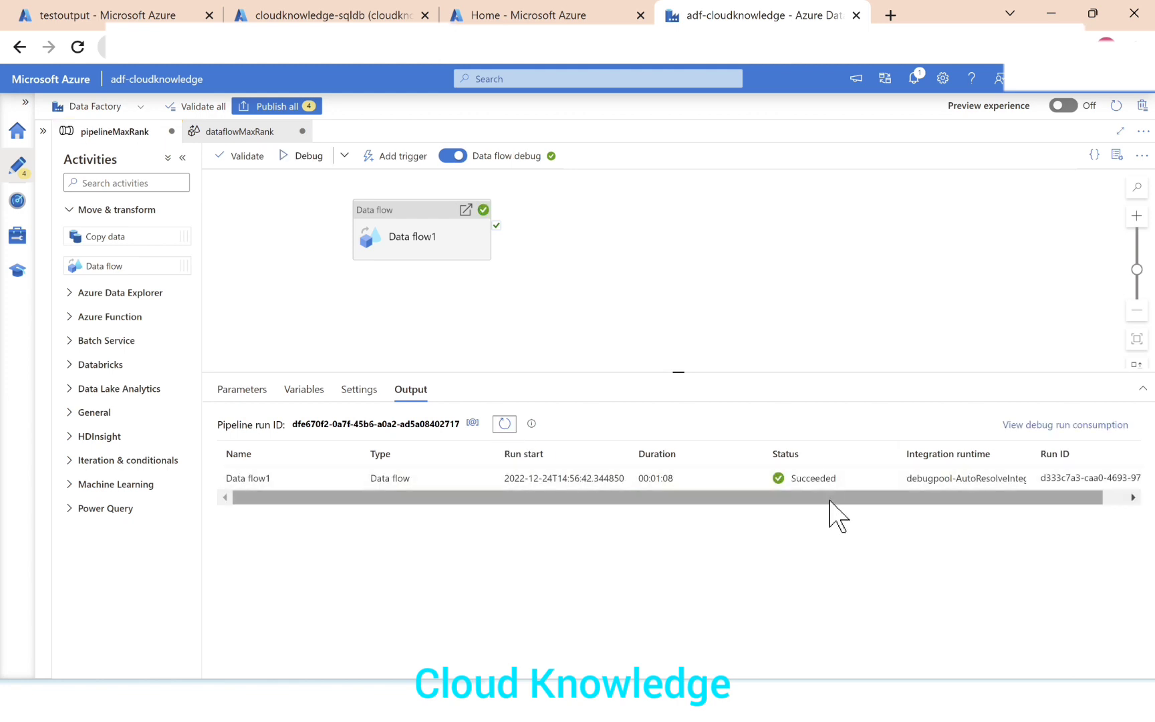
left_click(121, 13)
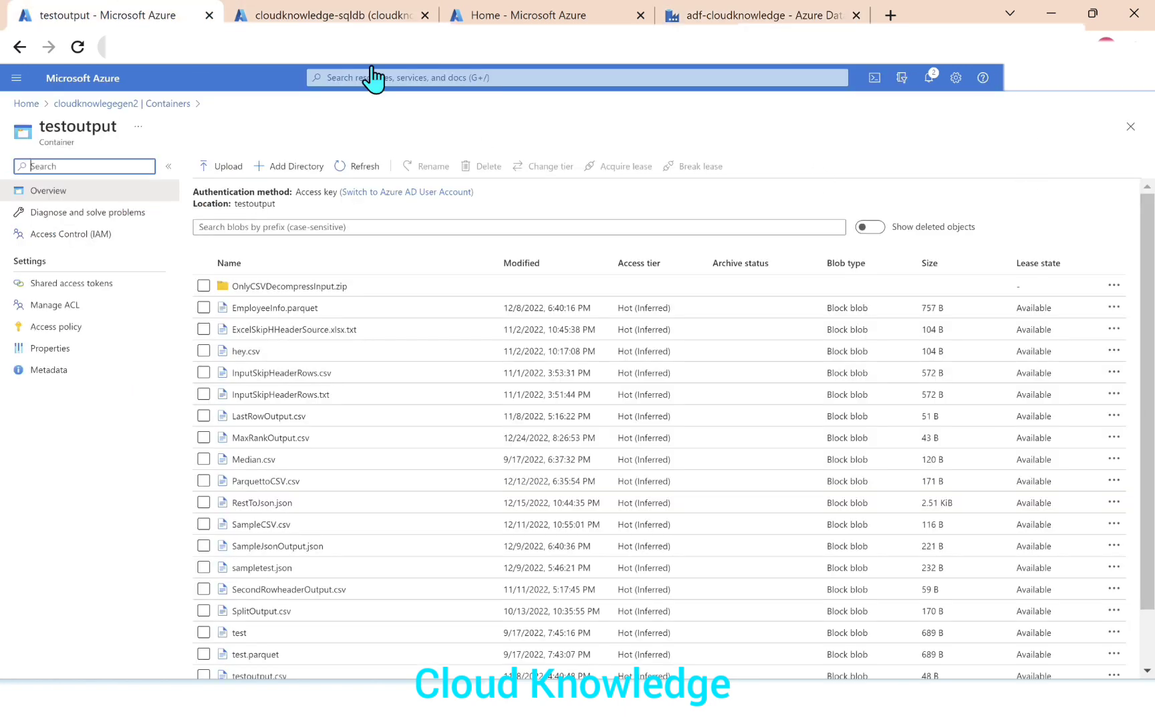
Refresh the testoutput container and preview the contents of MaxRankOutput.csv as a table.
left_click(354, 167)
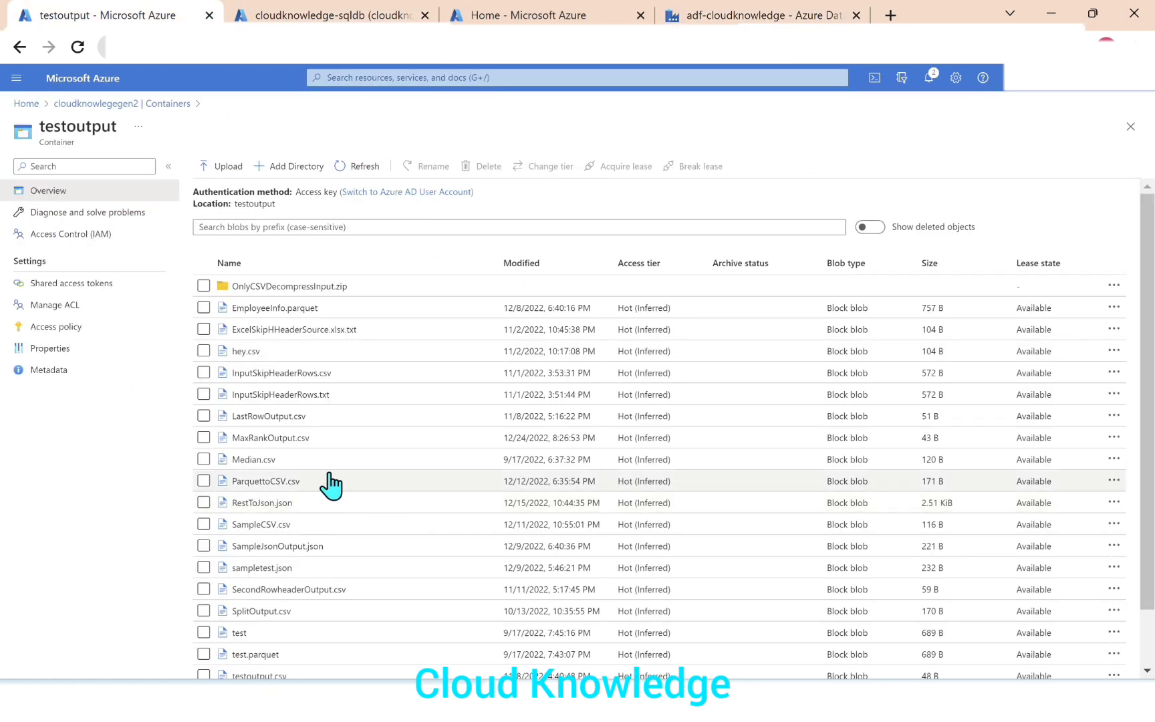
left_click(301, 440)
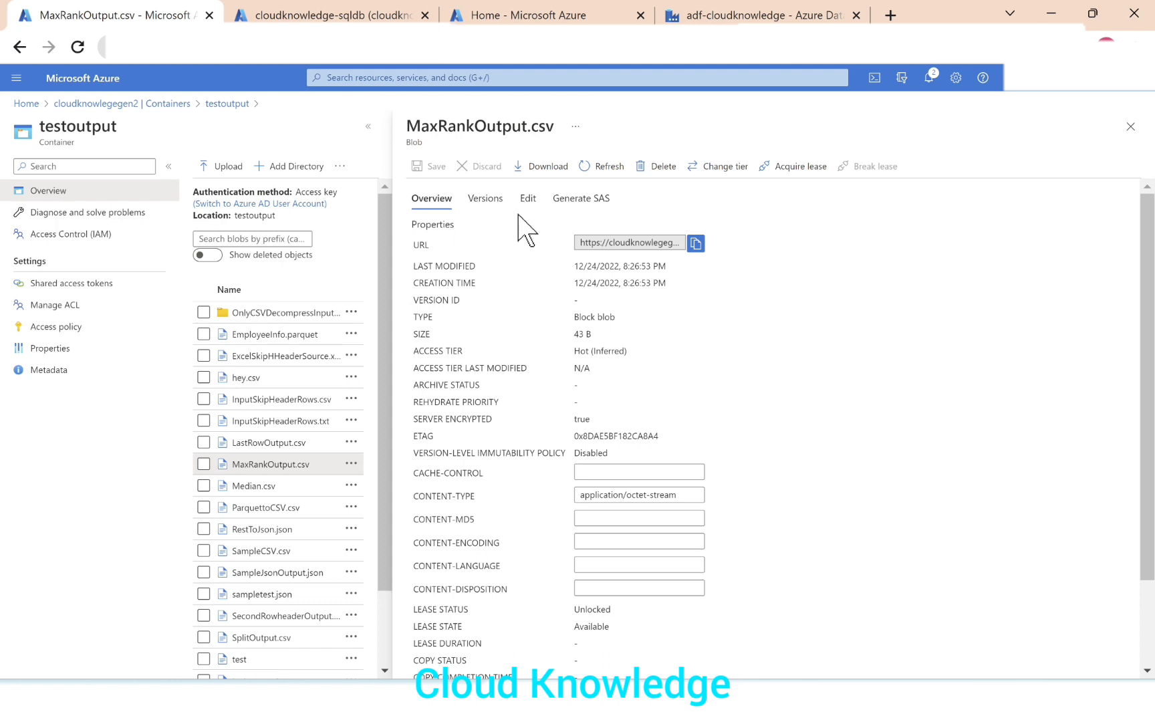
left_click(527, 197)
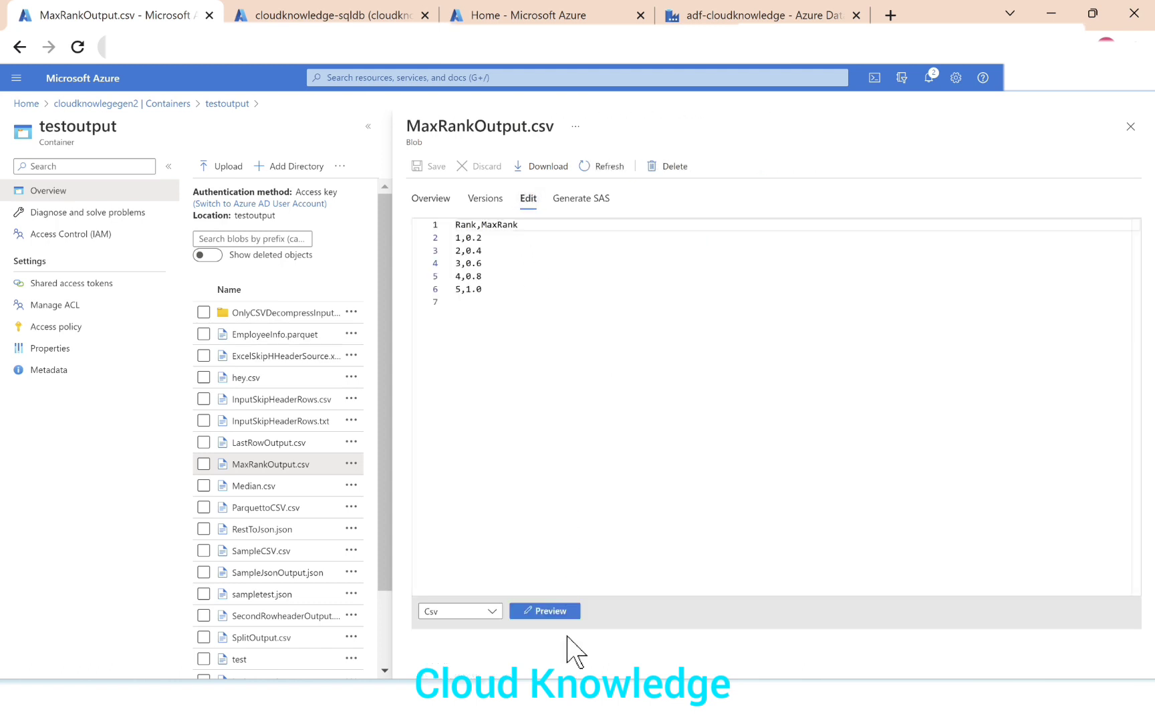
left_click(554, 610)
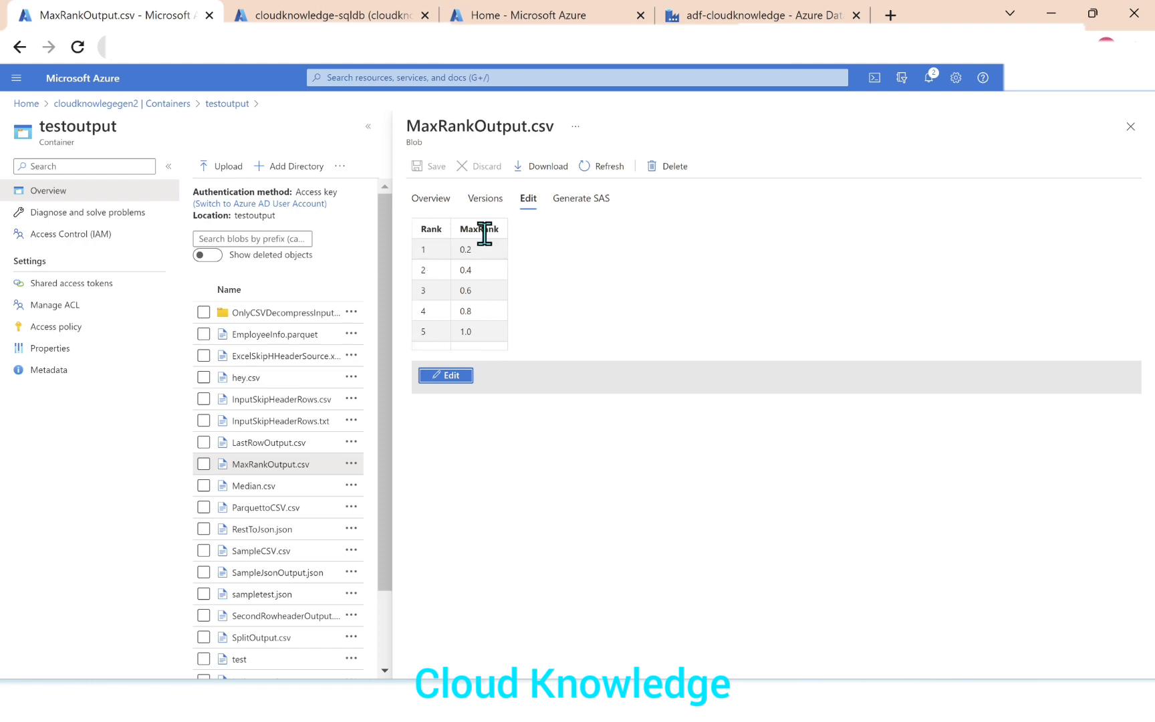
Switch to Azure Data Factory and review the window1 column settings and the derivedColumn1 expression in dataflowMaxRank.
left_click(762, 15)
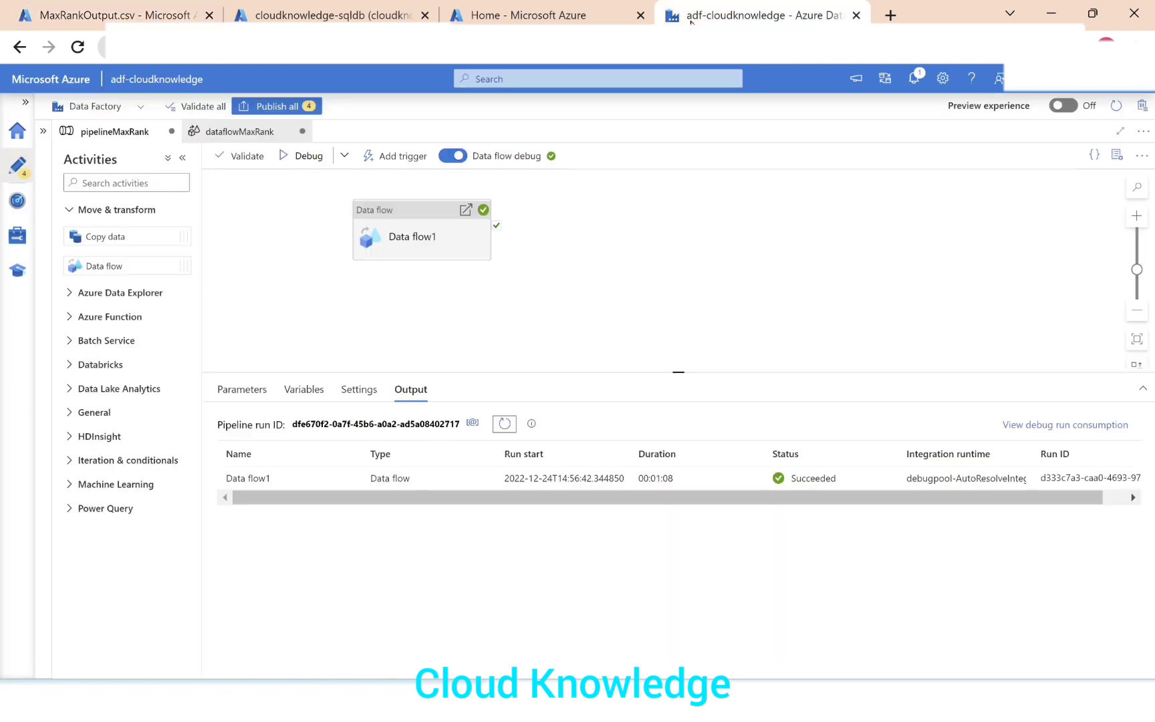
left_click(274, 133)
left_click(283, 248)
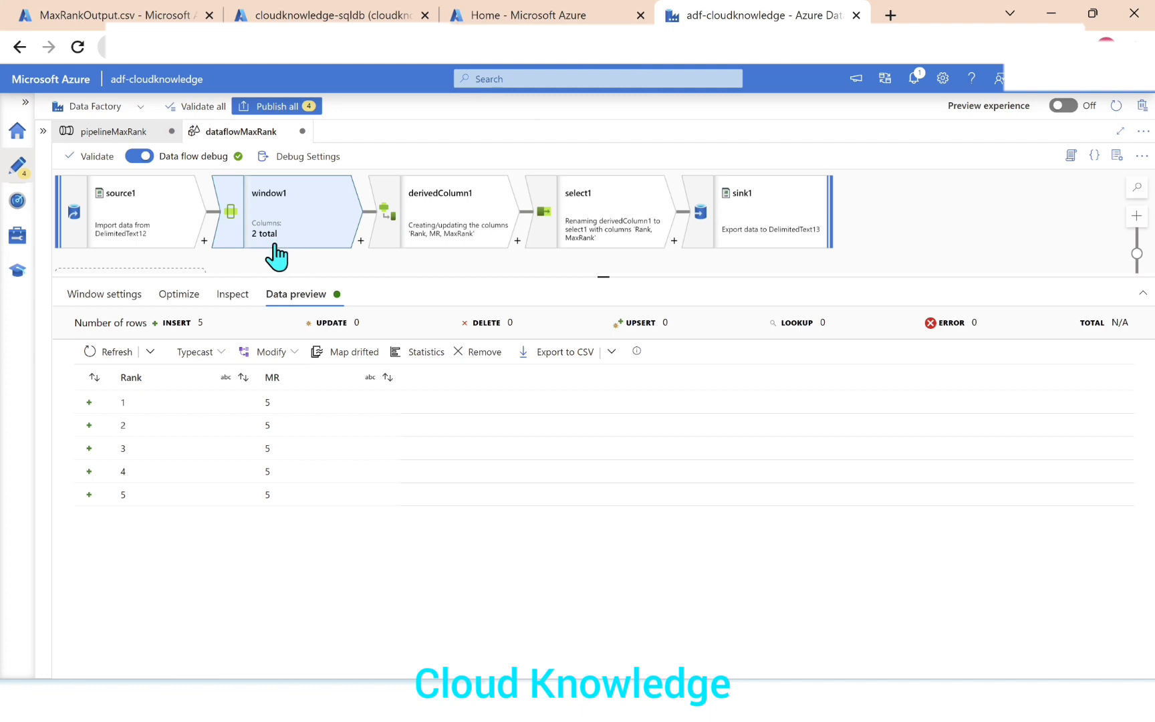
left_click(83, 294)
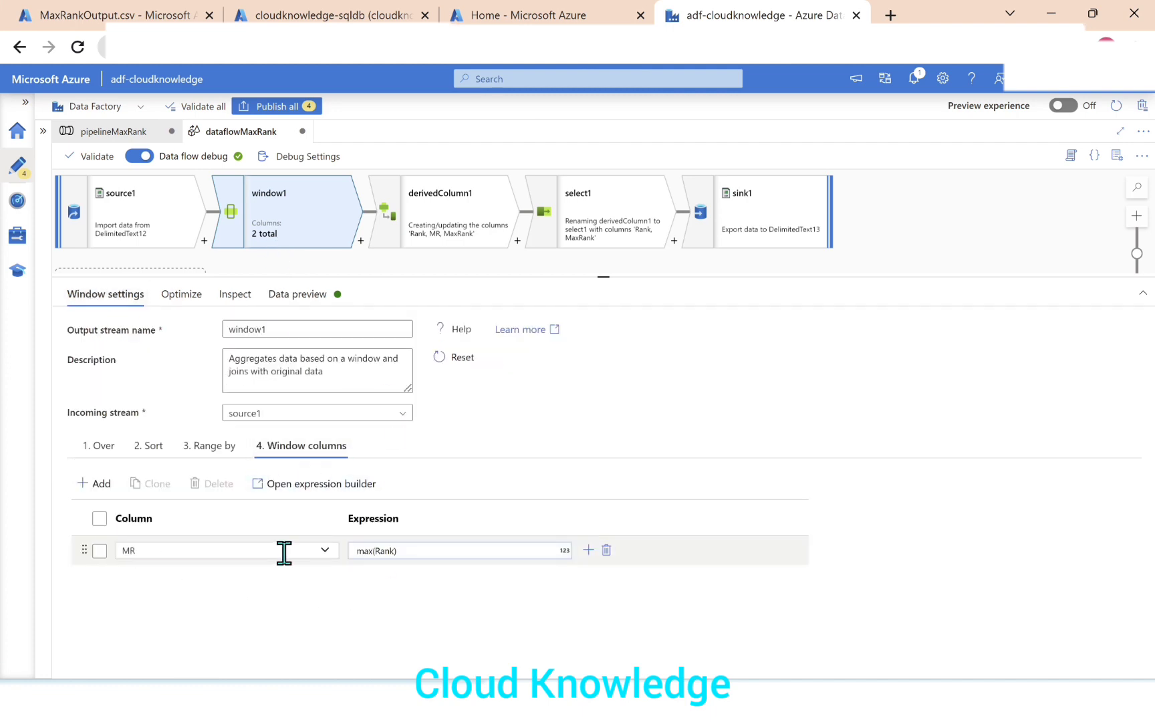
left_click(447, 209)
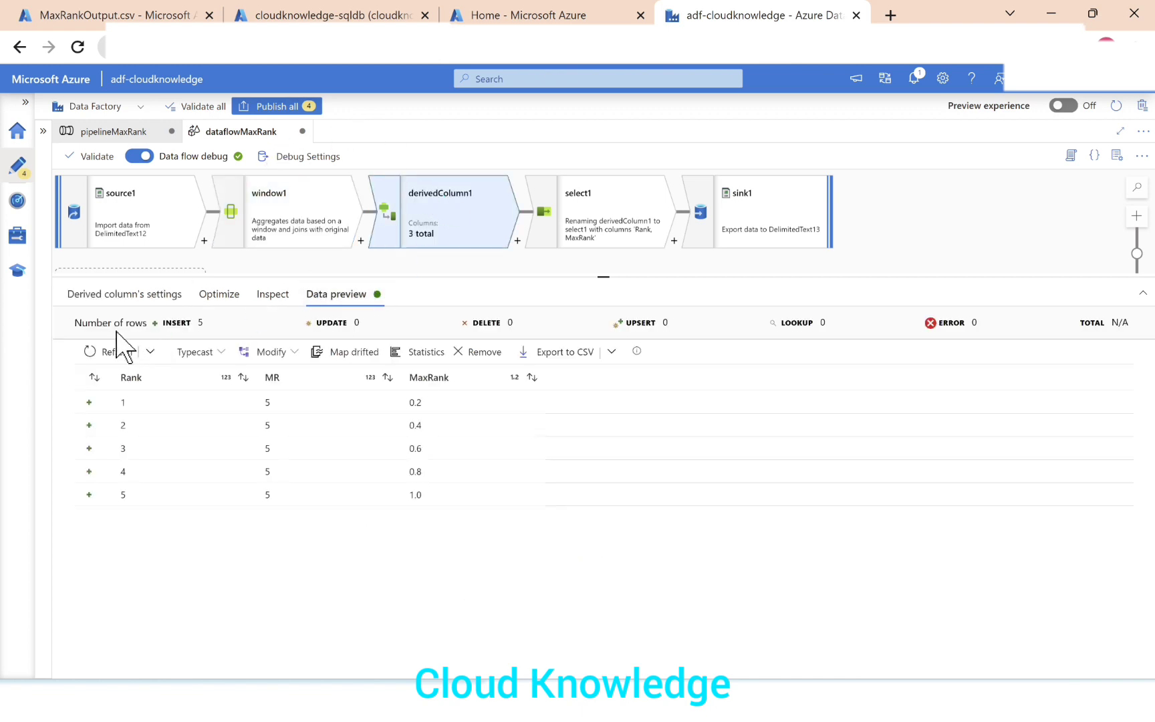
left_click(109, 294)
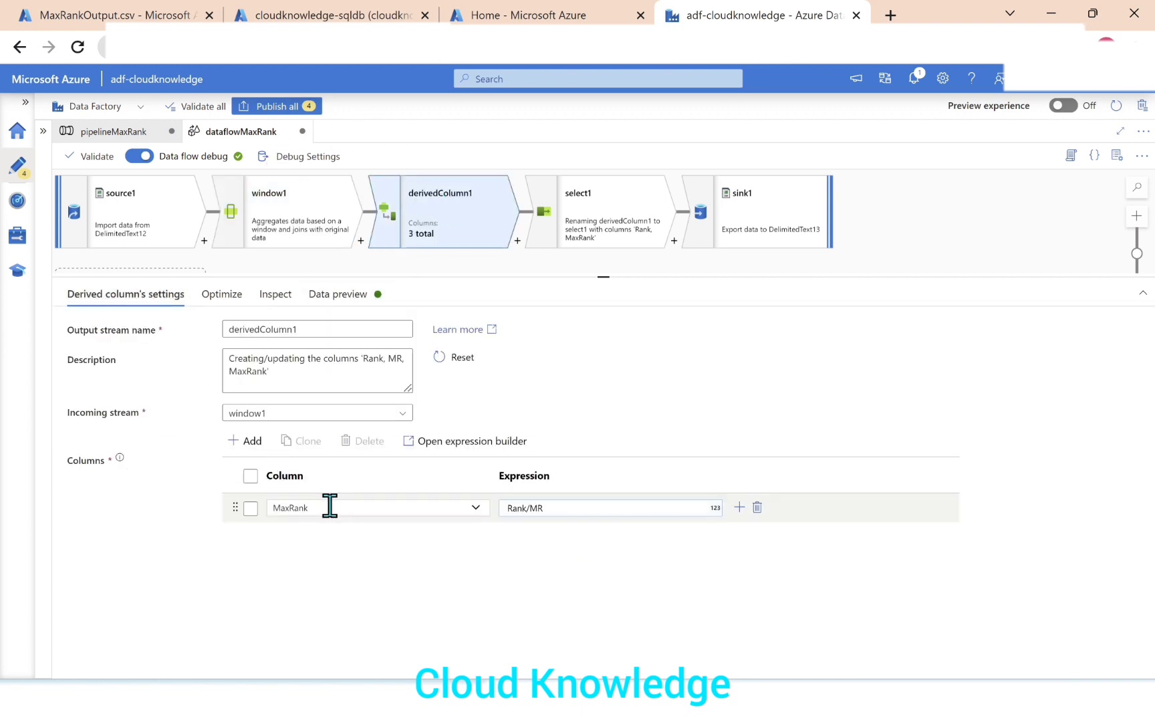
left_click(565, 508)
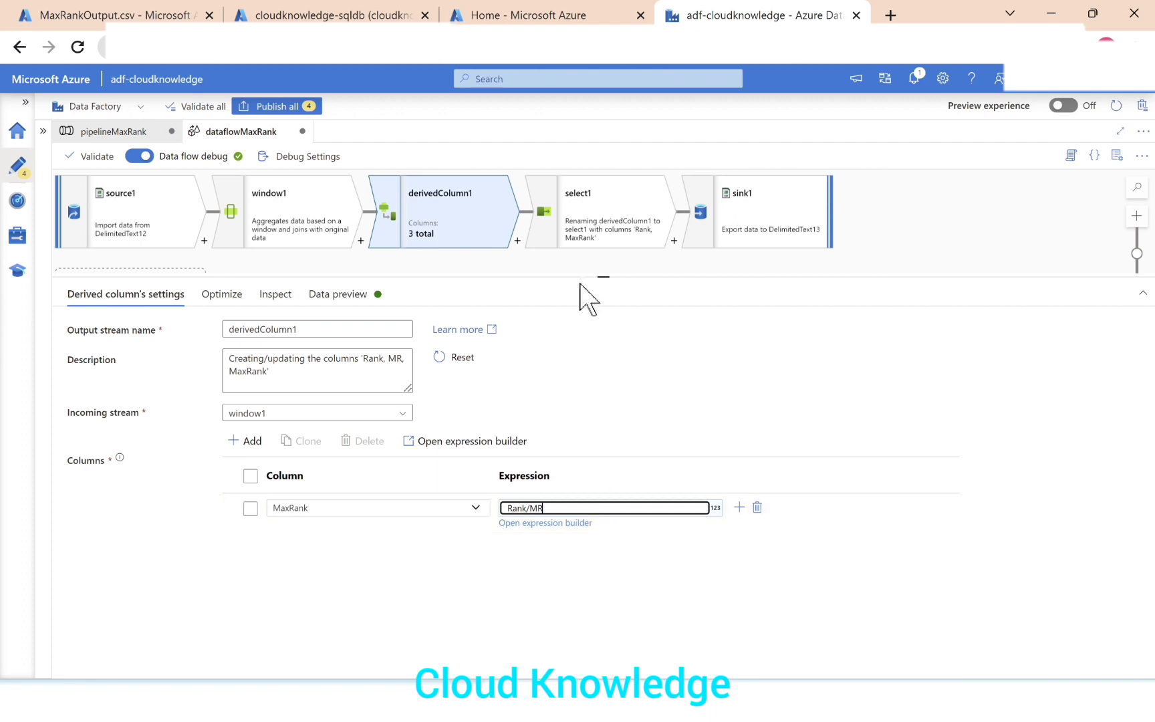
Review the select1 column mappings and sink1 file settings, and switch to the Scenario sheet in Excel.
left_click(587, 246)
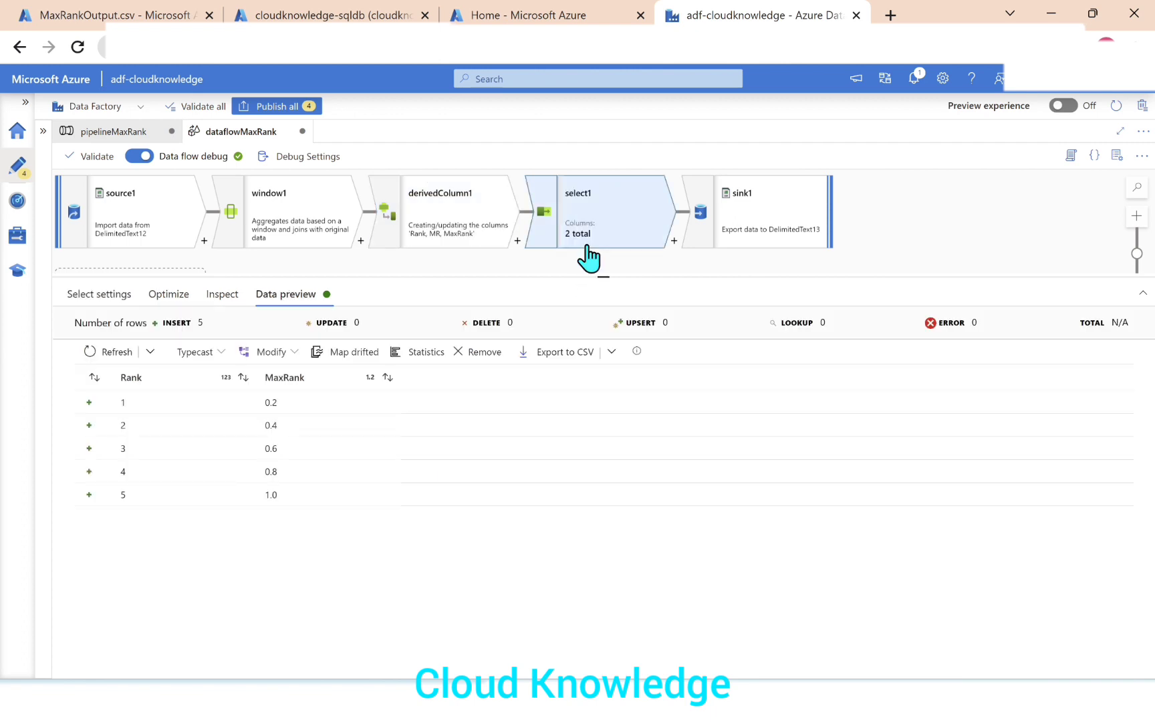
left_click(100, 294)
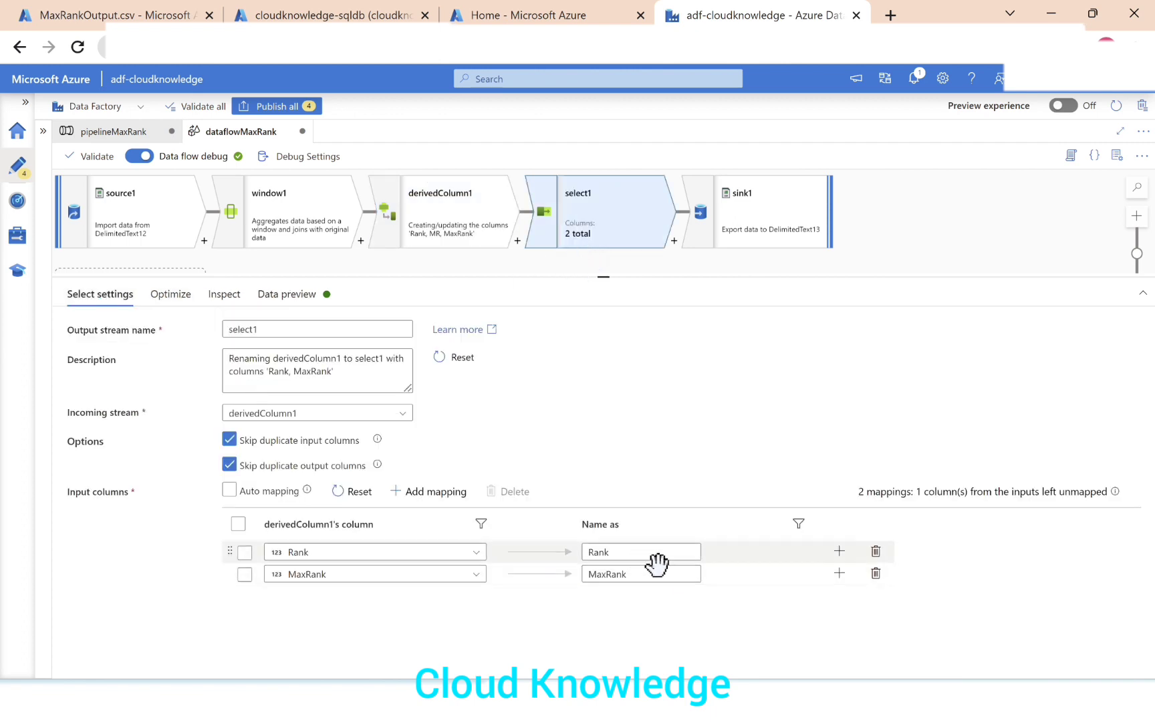
left_click(800, 223)
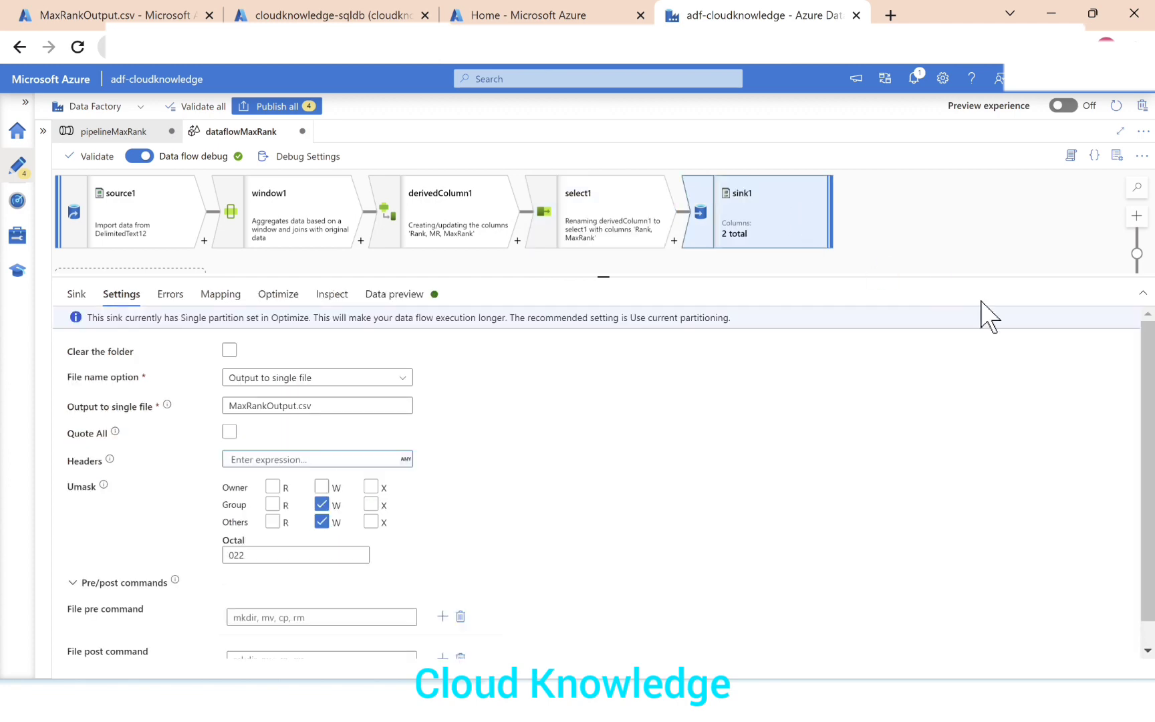
left_click(100, 132)
key("alt+Tab")
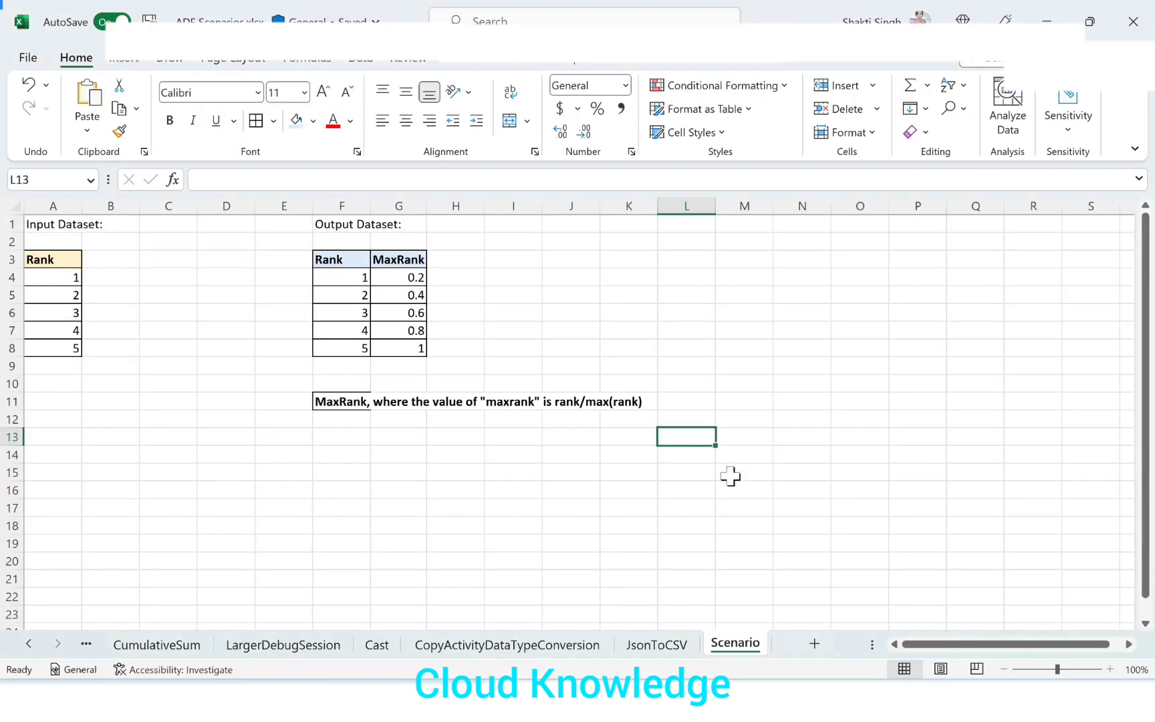